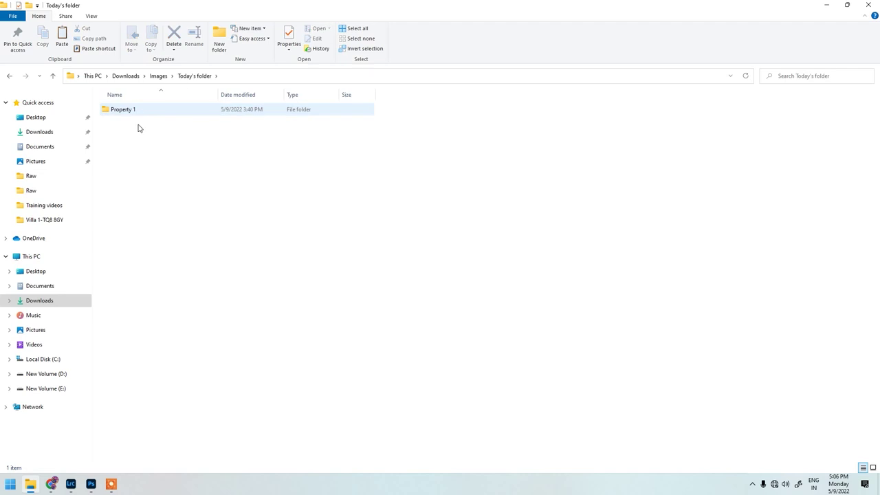
# Open the Raw folder inside Property 1 and view the first photo, 9O2A6543.
pyautogui.doubleClick(128, 115)
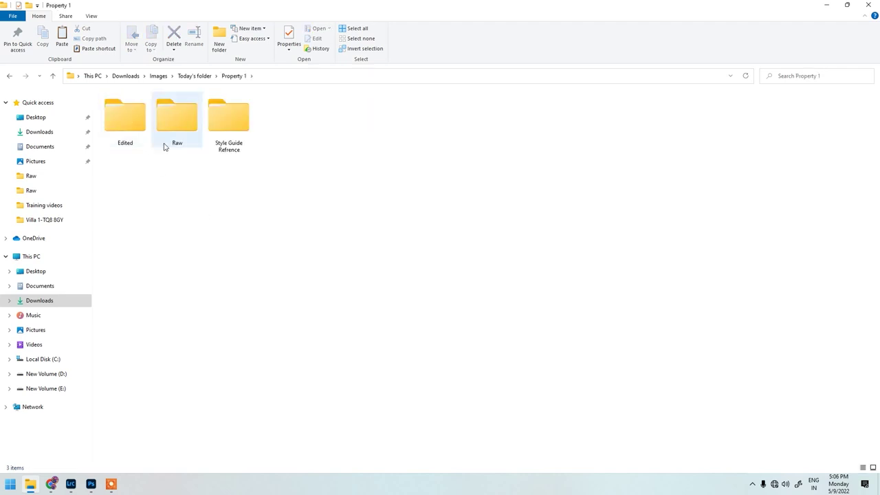
pyautogui.click(175, 120)
pyautogui.doubleClick(176, 120)
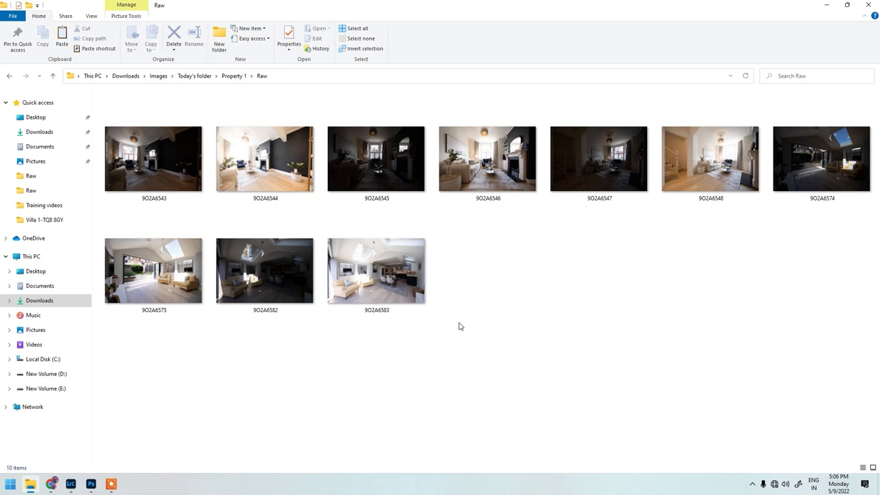
pyautogui.click(185, 168)
pyautogui.doubleClick(185, 167)
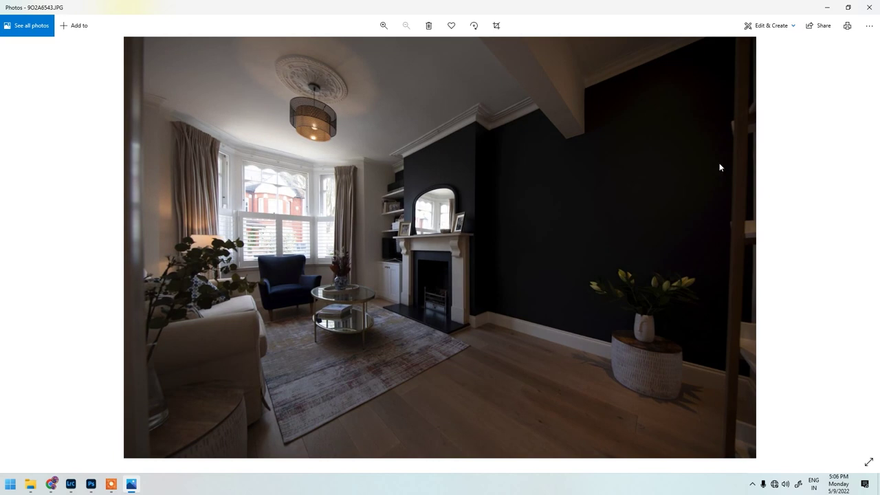
# Compare the dark and bright exposures 9O2A6543 and 9O2A6544, checking the window, dark wall and floor.
pyautogui.press('Right')
pyautogui.press('Left')
pyautogui.press('Right')
pyautogui.press('Left')
pyautogui.press('Right')
pyautogui.press('Left')
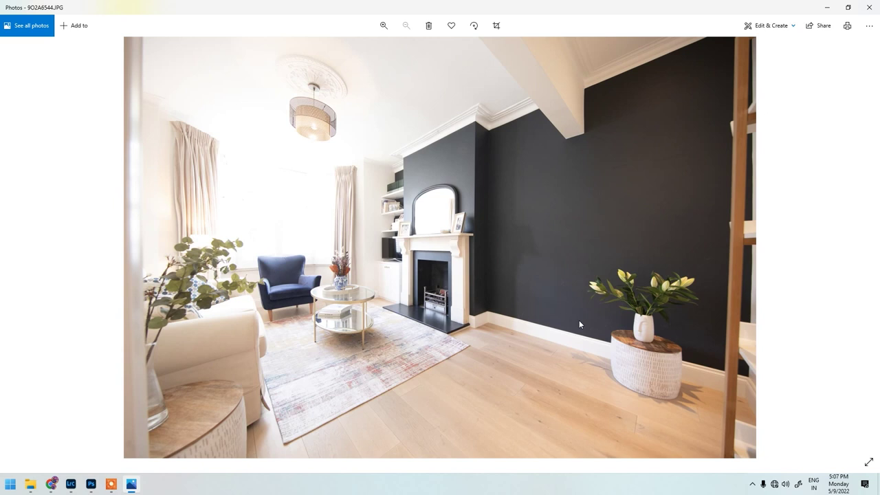
pyautogui.press('Left')
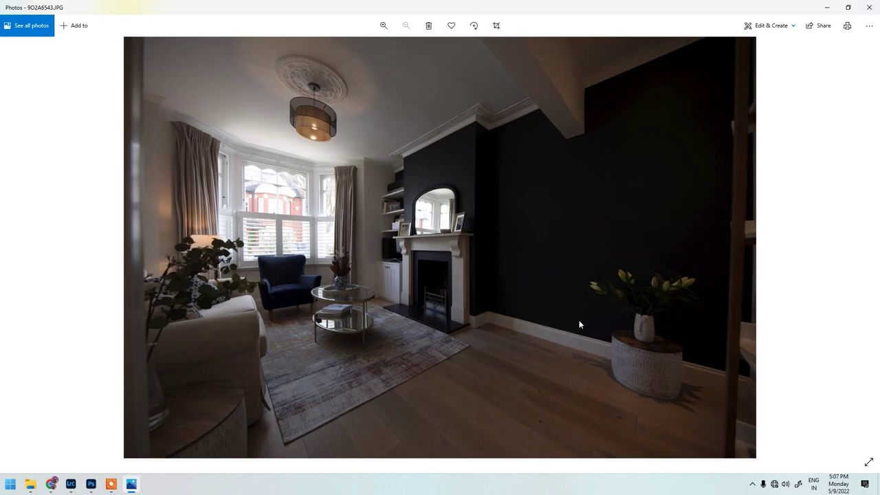
pyautogui.press('Right')
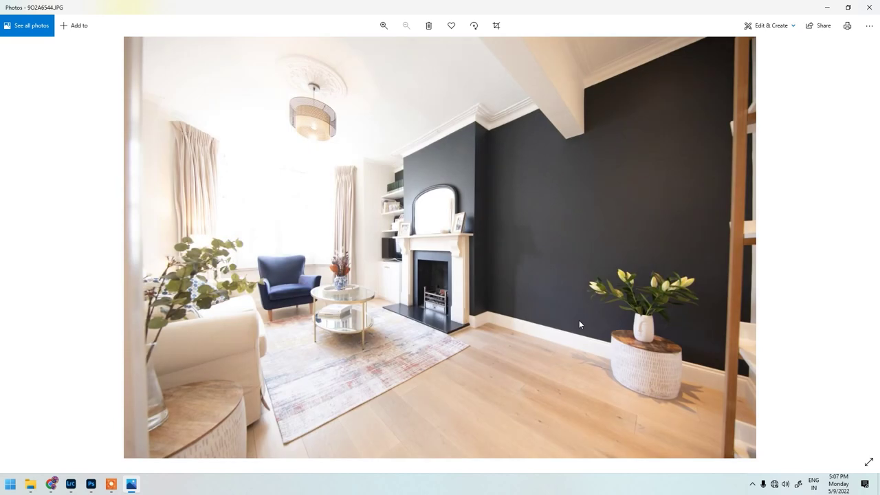
pyautogui.press('Left')
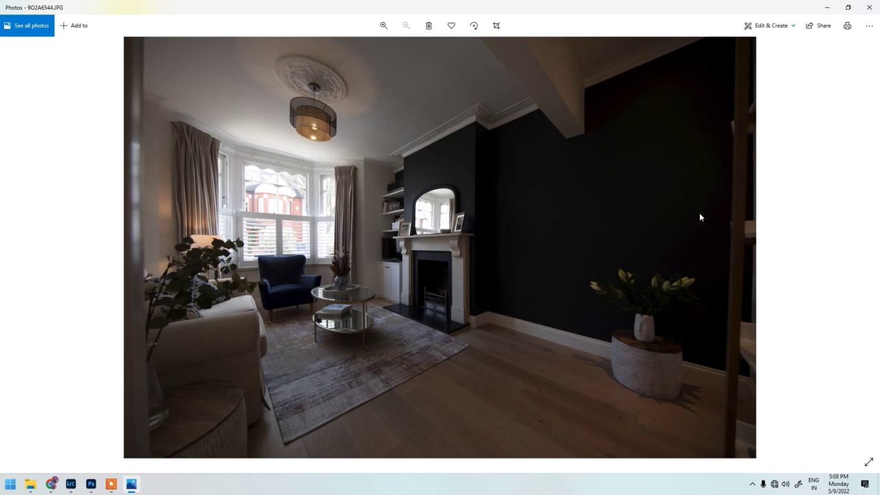
# View the two exposures of the living room with the sofa and fireplace, 9O2A6545 and 9O2A6546.
pyautogui.press('Right')
pyautogui.press('Right')
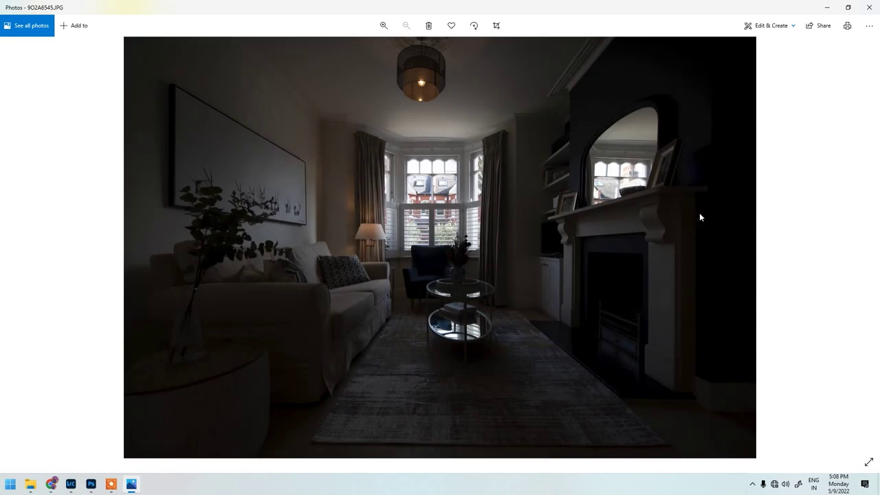
pyautogui.press('Right')
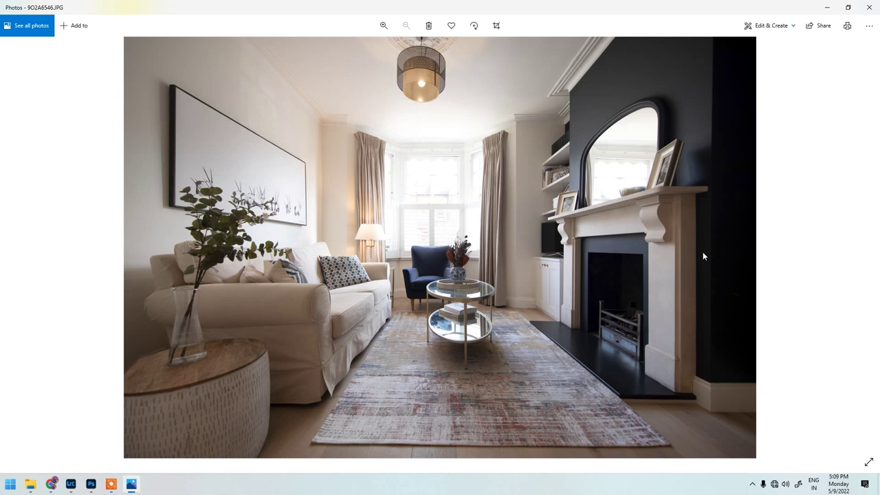
# Compare the dark and bright exposures of the living room with the staircase, 9O2A6547 and 9O2A6548.
pyautogui.press('Right')
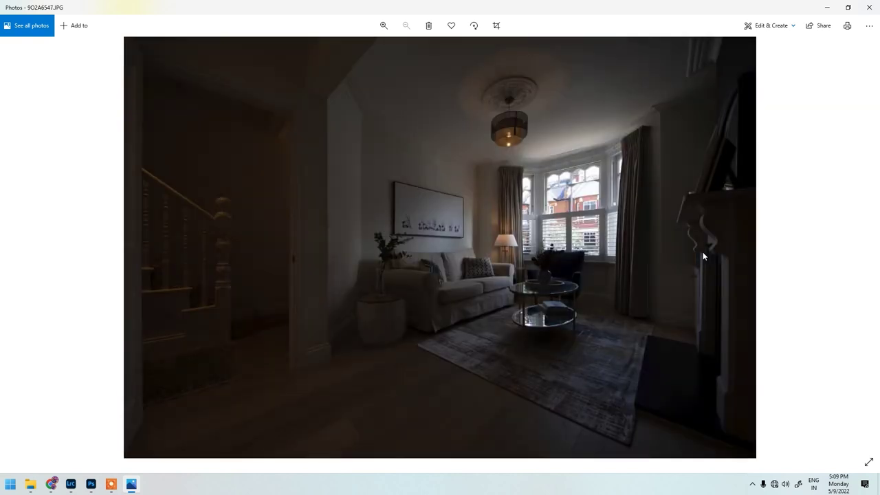
pyautogui.press('Left')
pyautogui.press('Right')
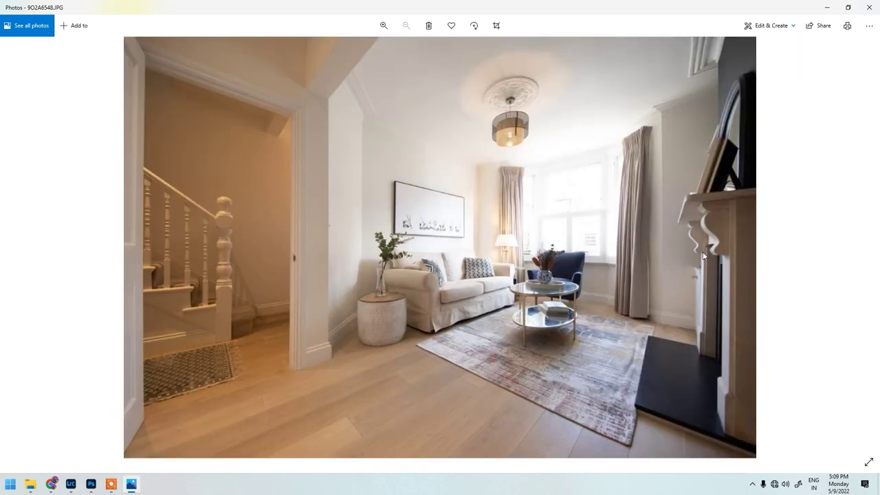
pyautogui.press('Right')
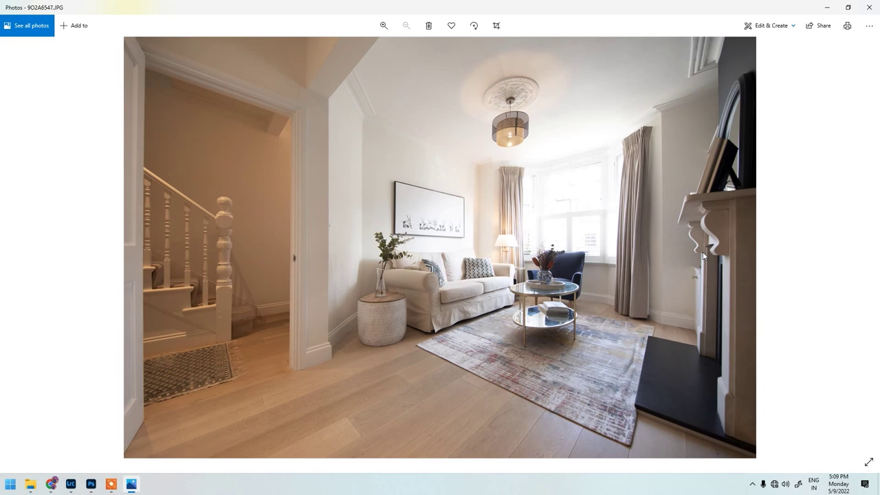
pyautogui.press('Right')
# Compare exposures 9O2A6574 and 9O2A6575, checking the skylight, garden view and sunlit seating area.
pyautogui.press('Right')
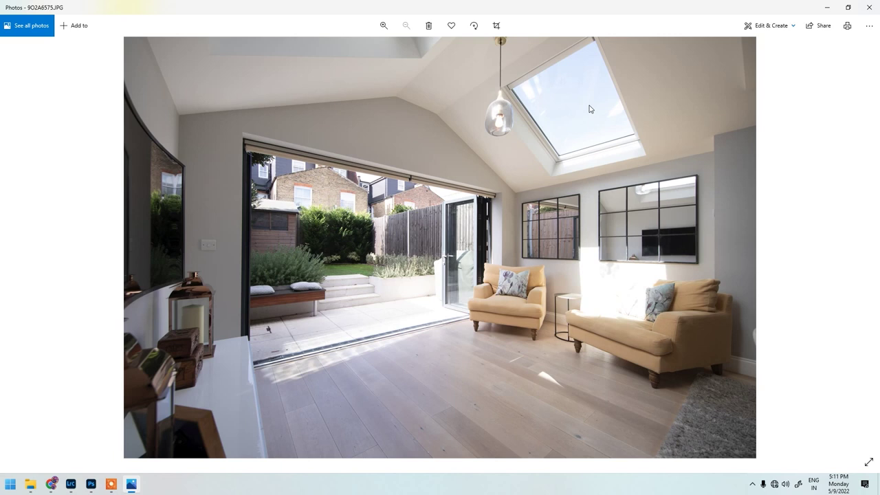
pyautogui.press('Right')
pyautogui.press('Right')
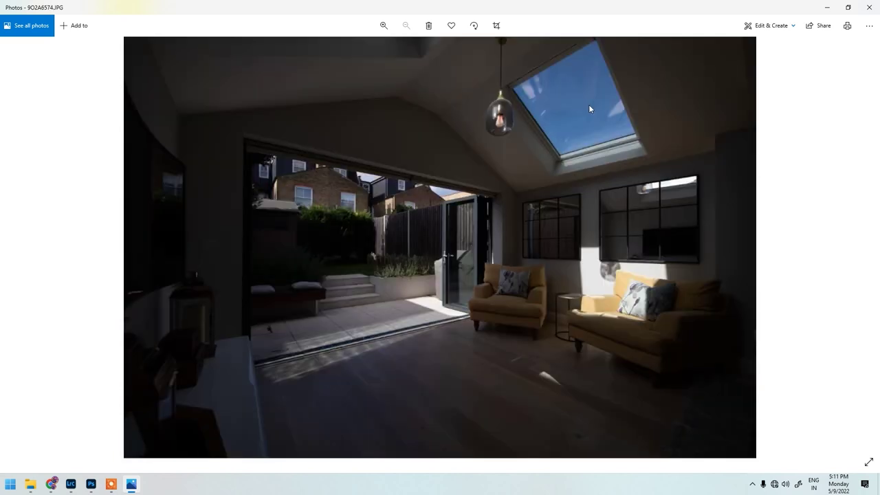
pyautogui.press('Right')
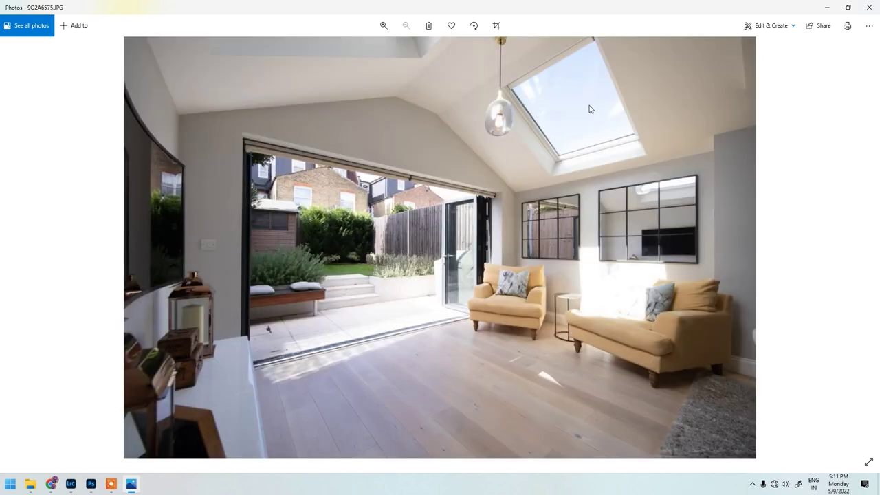
pyautogui.press('Left')
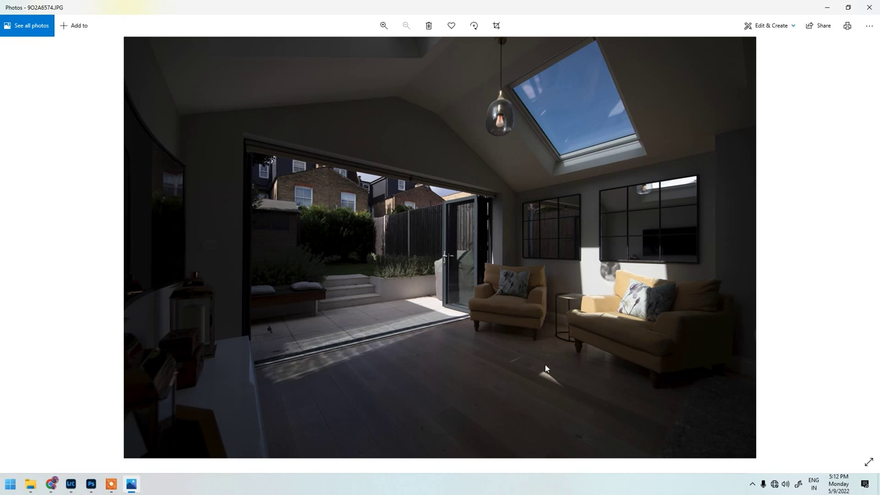
pyautogui.press('Right')
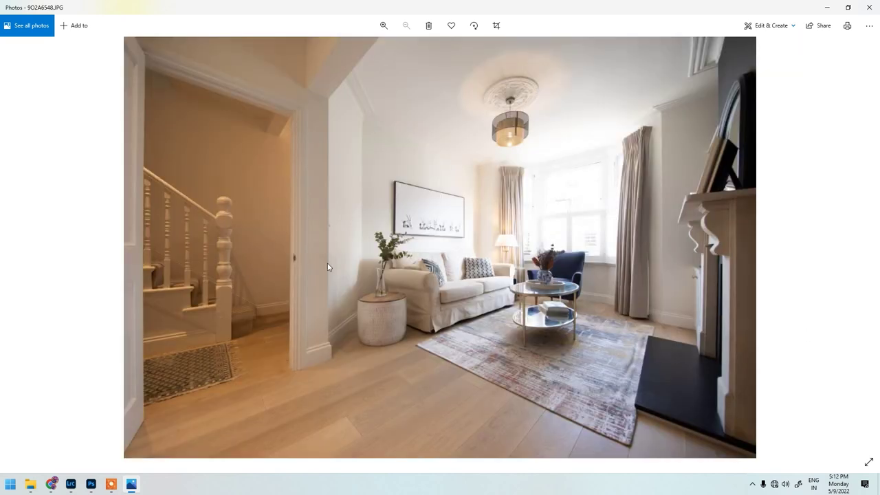
pyautogui.press('Right')
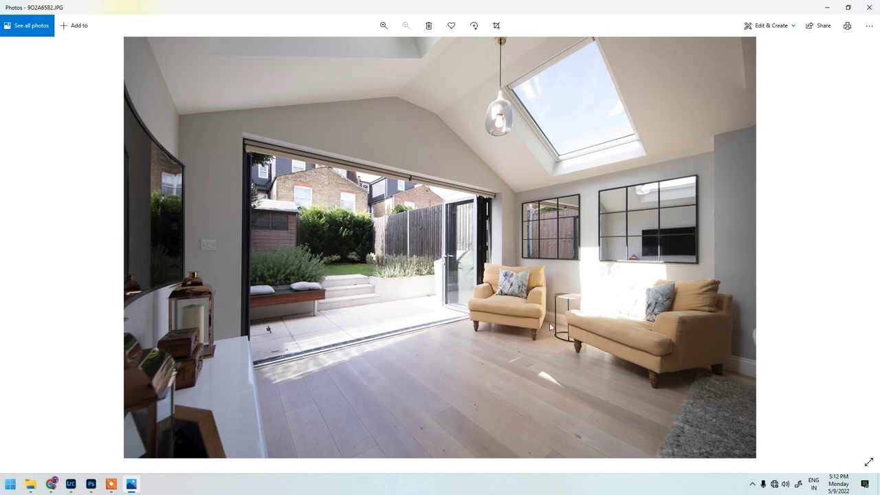
# Compare the two exposures of the open kitchen and dining room, 9O2A6582 and 9O2A6583.
pyautogui.press('Right')
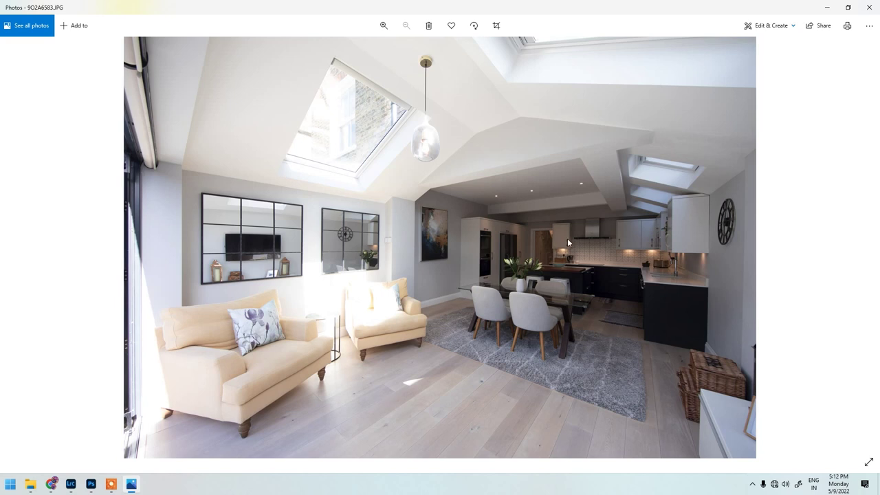
pyautogui.press('Left')
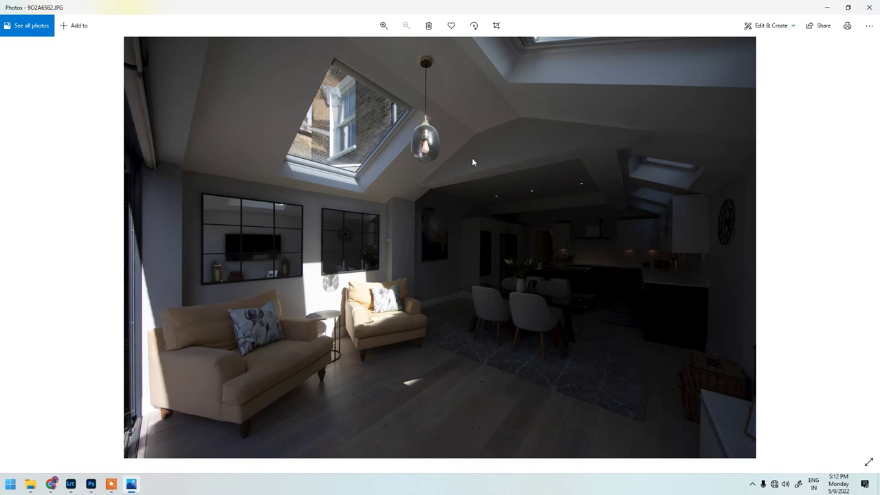
pyautogui.press('Right')
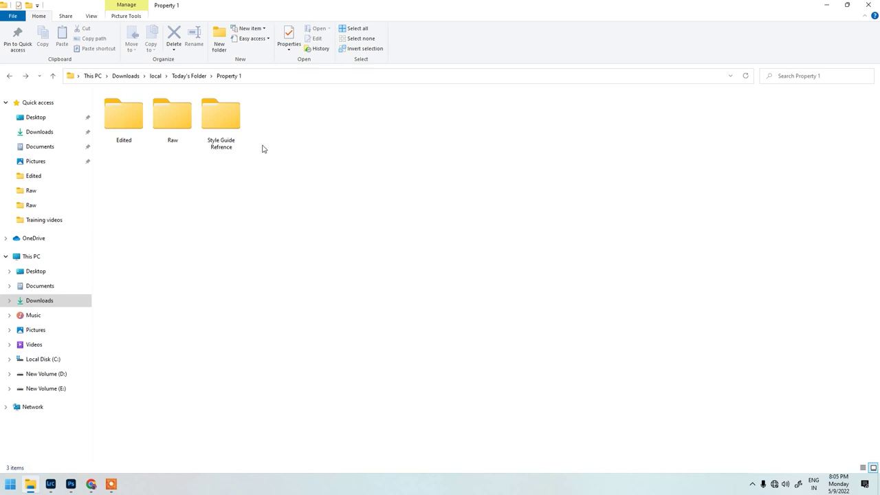
# Open photo 1Y1A7550 from the Style Guide Refrence folder and examine its window area up close.
pyautogui.doubleClick(221, 121)
pyautogui.doubleClick(125, 127)
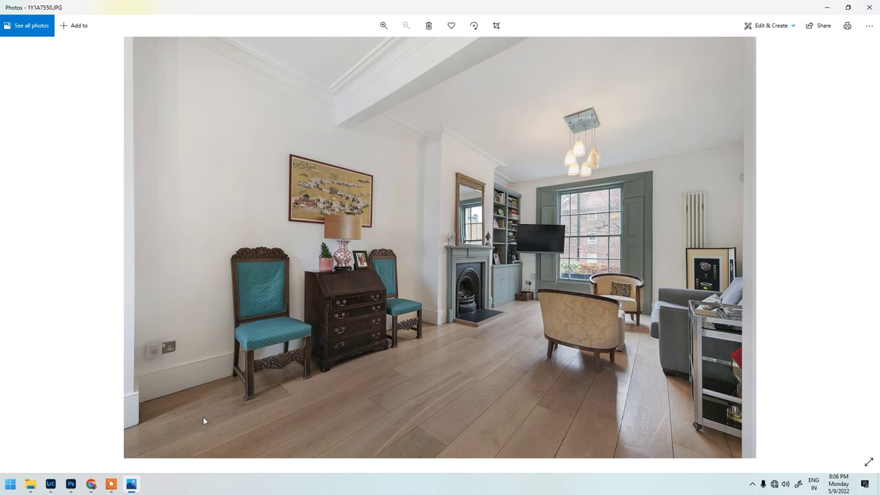
pyautogui.scroll(3, 621, 235)
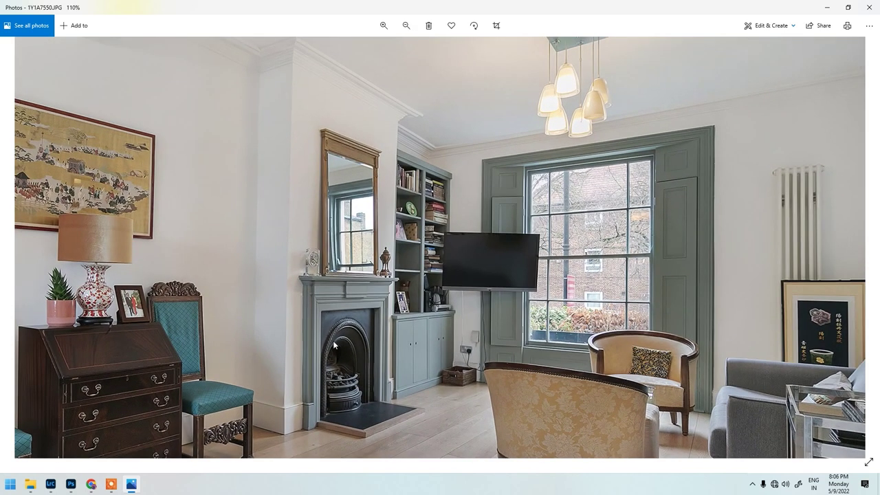
pyautogui.doubleClick(500, 287)
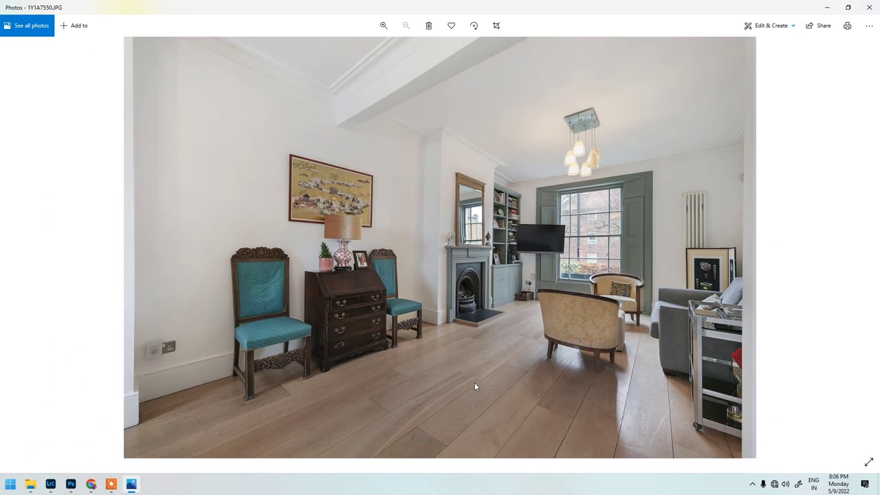
# Examine the wooden floor and the ceiling of reference photo 1Y1A7550 up close.
pyautogui.scroll(2, 448, 395)
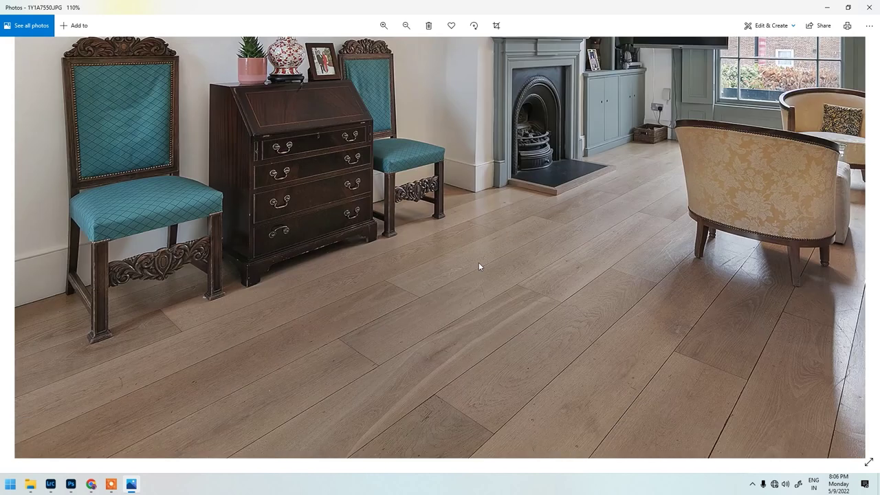
pyautogui.moveTo(457, 277); pyautogui.dragTo(219, 316)
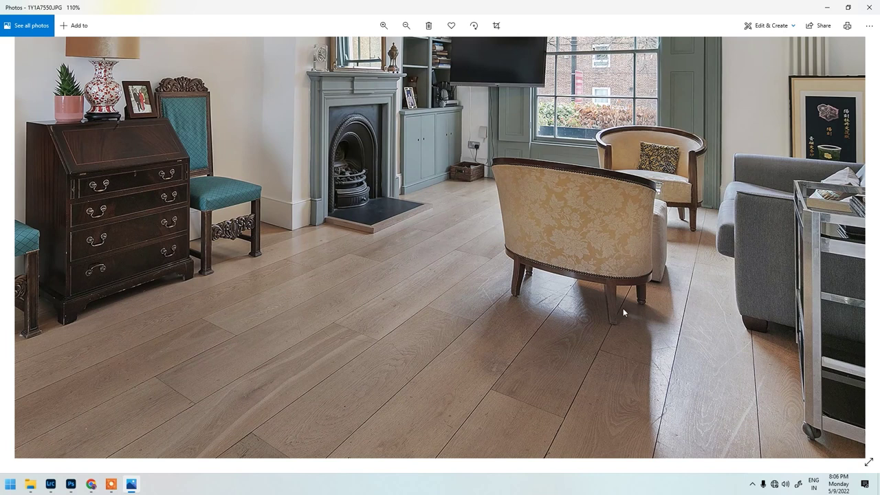
pyautogui.scroll(-2, 431, 247)
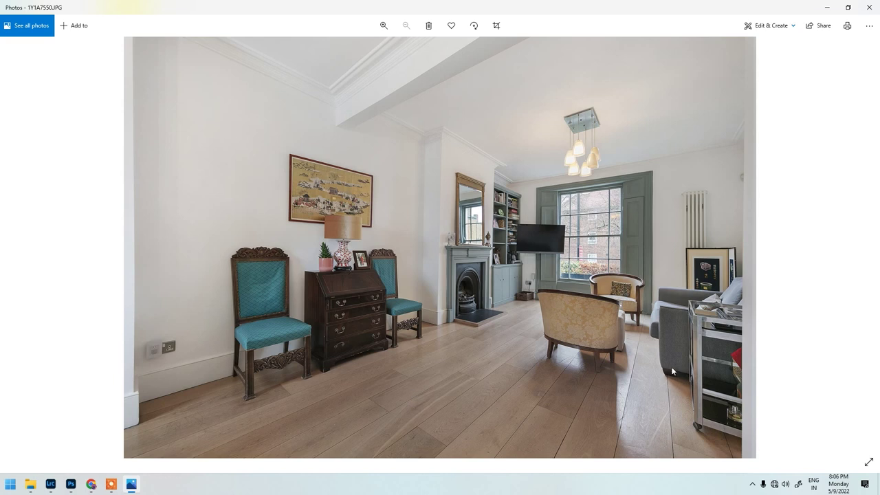
pyautogui.scroll(3, 630, 192)
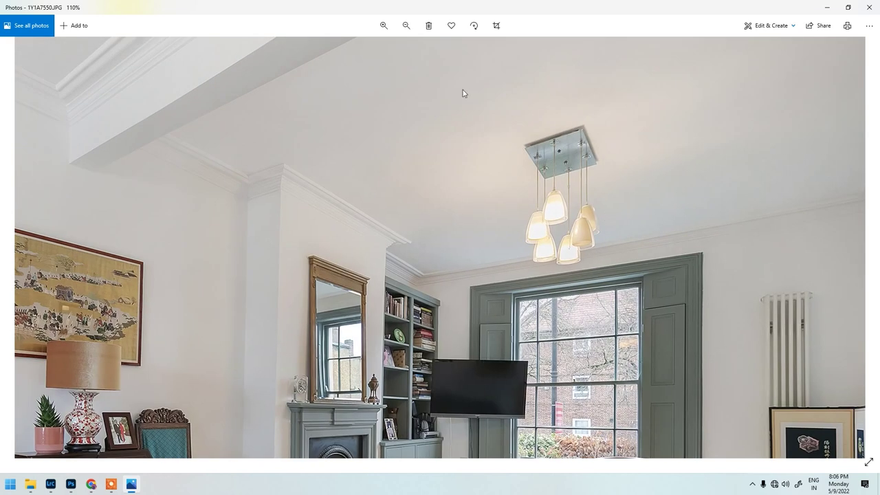
pyautogui.scroll(-2, 447, 304)
pyautogui.scroll(-2, 464, 198)
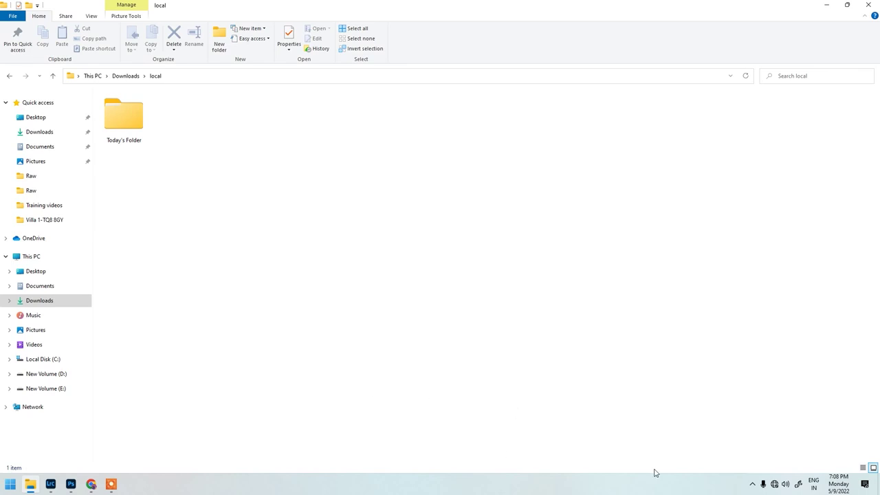
# Open the Raw folder of Property 1 inside Today's Folder.
pyautogui.moveTo(135, 124)
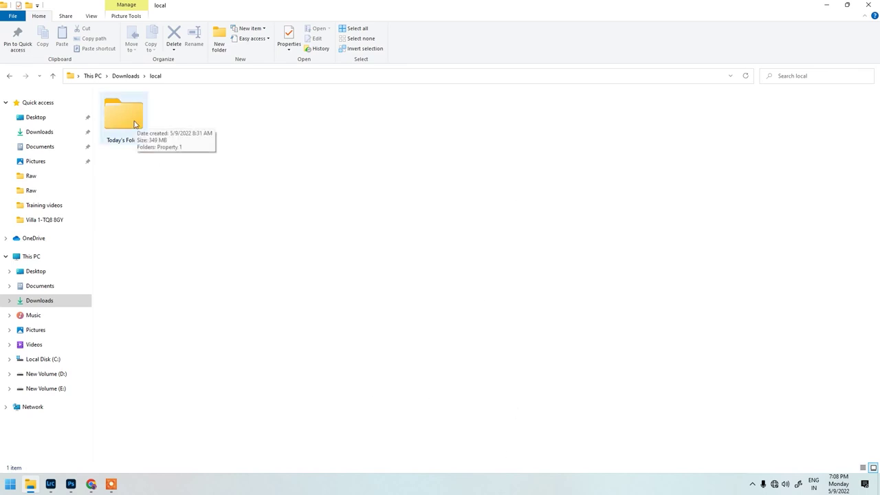
pyautogui.doubleClick(134, 123)
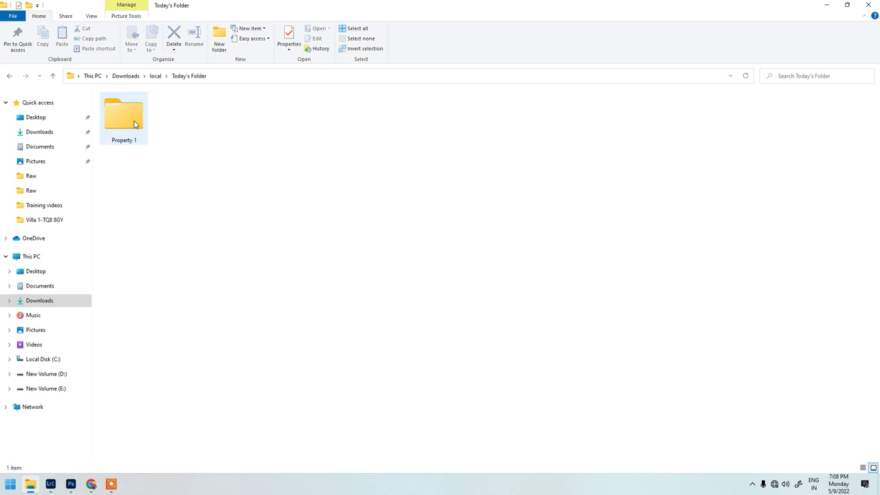
pyautogui.doubleClick(133, 122)
pyautogui.doubleClick(167, 121)
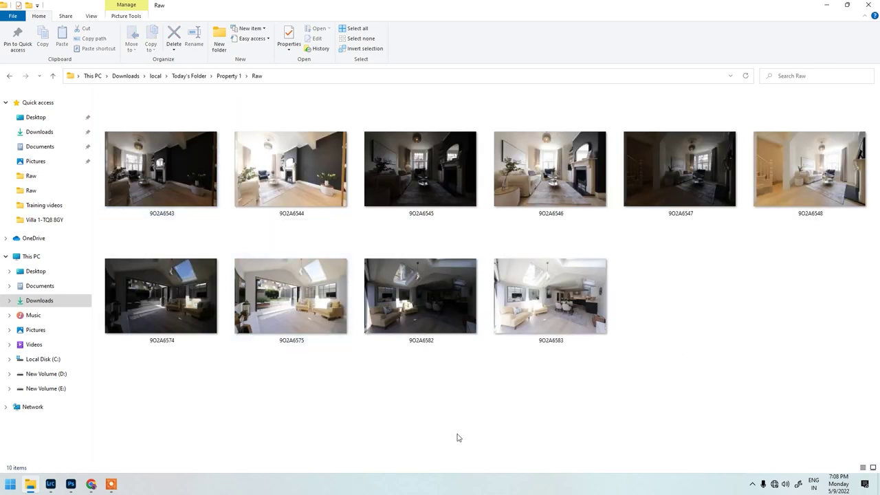
pyautogui.click(572, 284)
pyautogui.hotkey('ctrl', 'a')
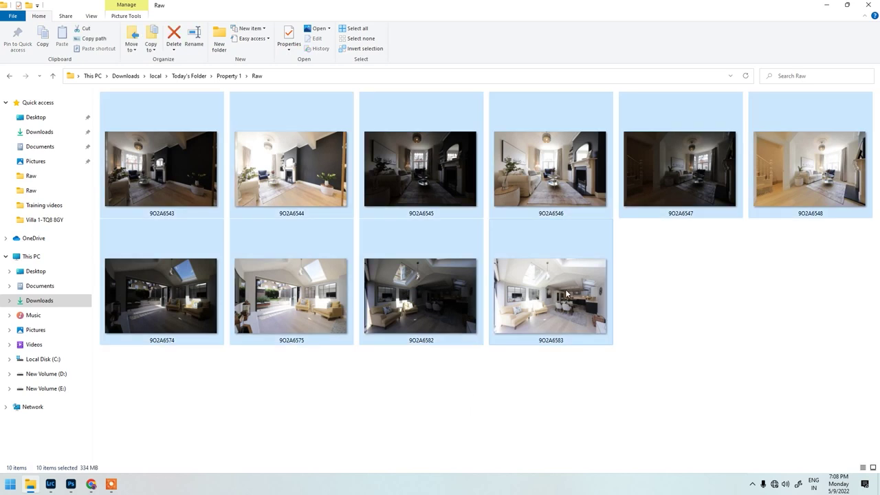
pyautogui.click(502, 433)
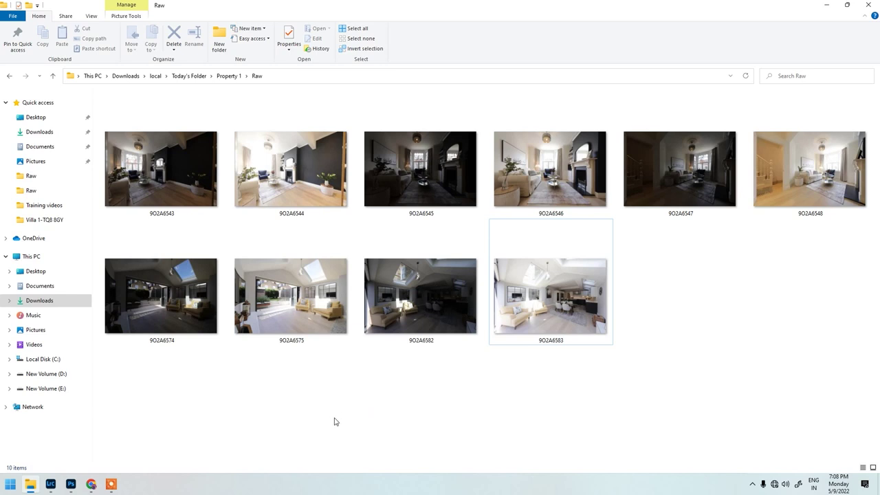
# Import the raw exposures 9O2A6547 and 9O2A6548 into the Lightroom Classic catalog, adding them without moving the files.
pyautogui.moveTo(685, 243); pyautogui.dragTo(804, 216)
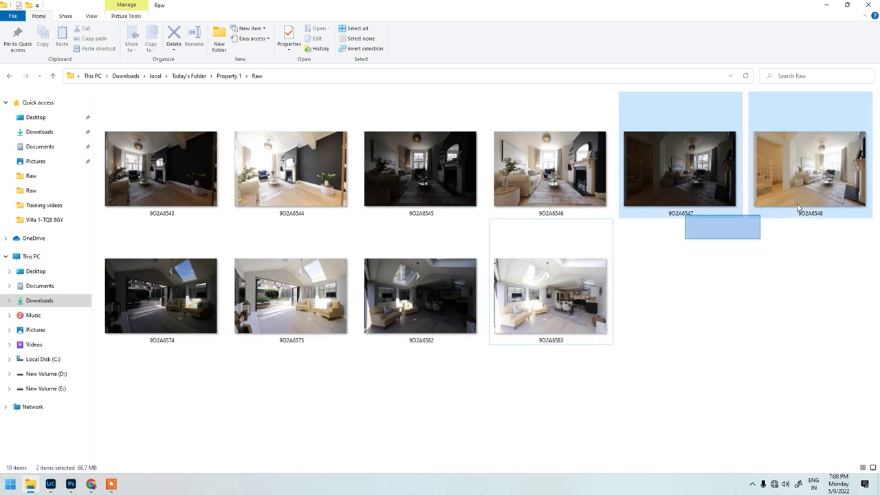
pyautogui.moveTo(680, 179); pyautogui.dragTo(681, 315)
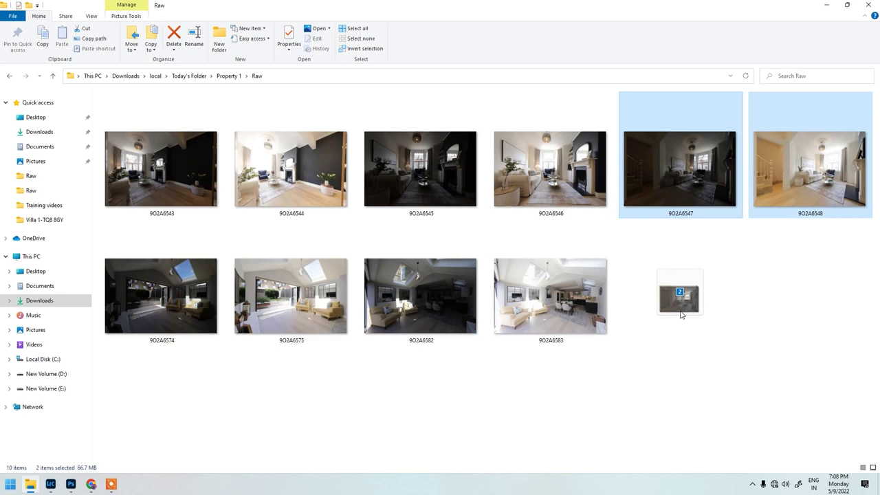
pyautogui.hotkey('alt', 'Tab')
pyautogui.hotkey('alt', 'Tab')
pyautogui.hotkey('alt', 'Tab')
pyautogui.hotkey('alt', 'Tab')
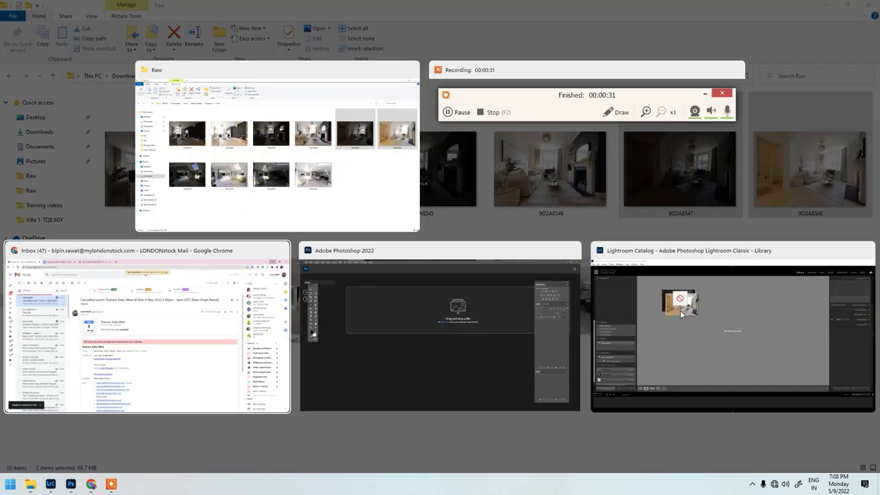
pyautogui.moveTo(680, 310); pyautogui.dragTo(681, 312)
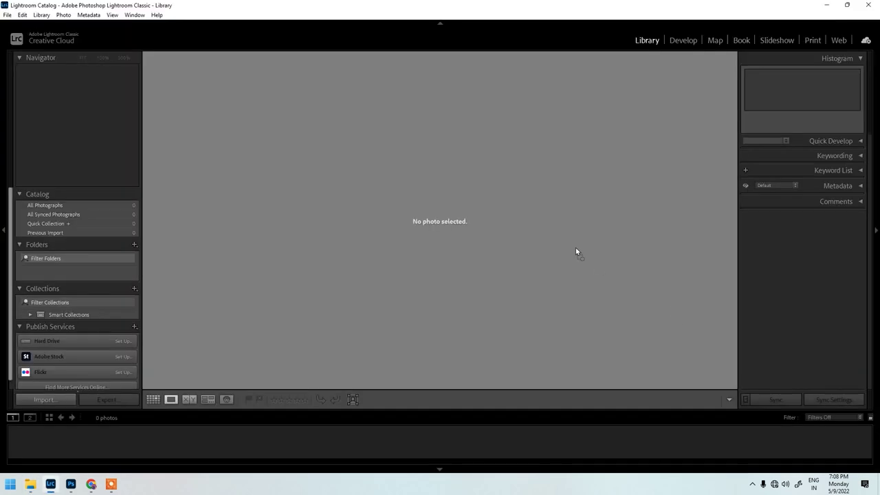
pyautogui.moveTo(522, 209); pyautogui.dragTo(523, 210)
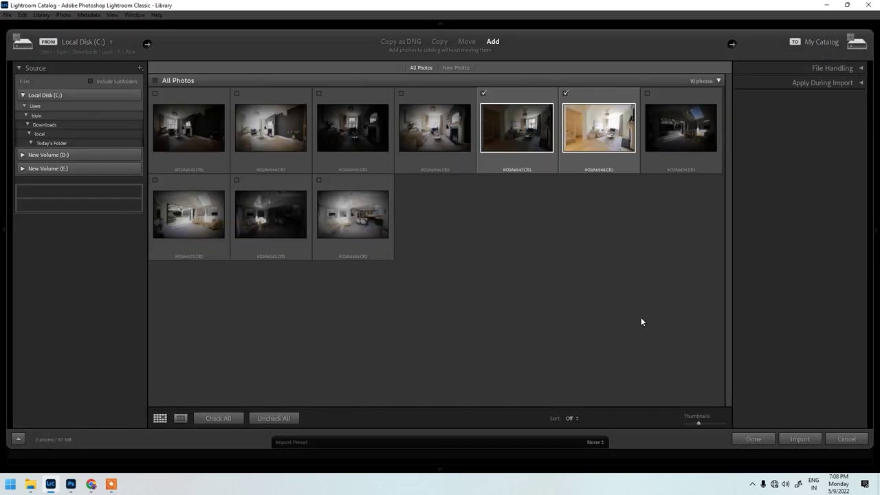
pyautogui.click(797, 438)
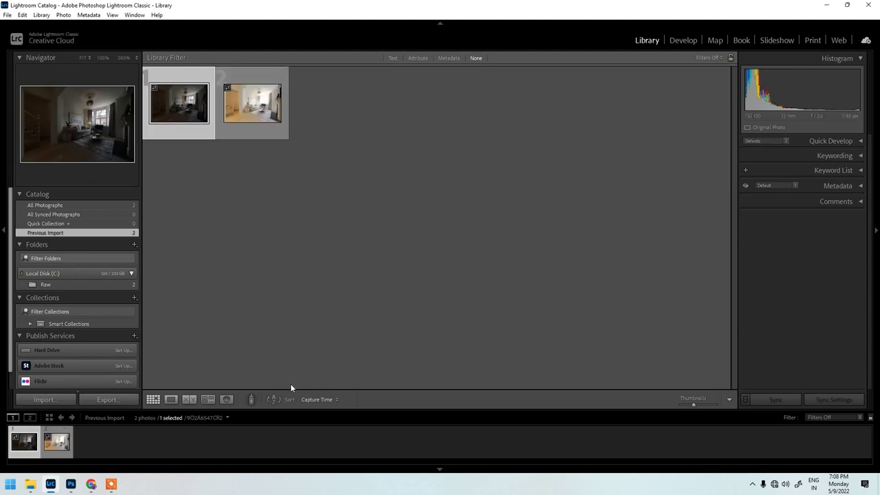
# Auto-stack the imported photos by capture time with 0:00:02 between stacks.
pyautogui.rightClick(24, 449)
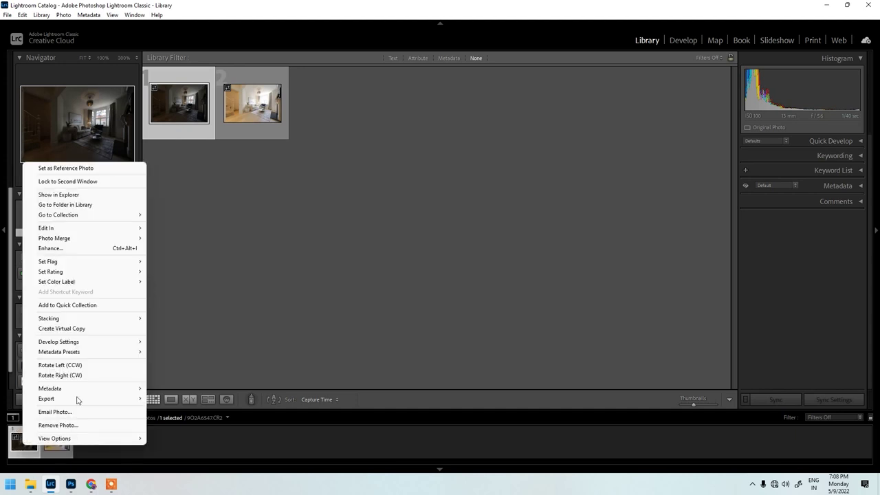
pyautogui.moveTo(106, 318)
pyautogui.click(191, 435)
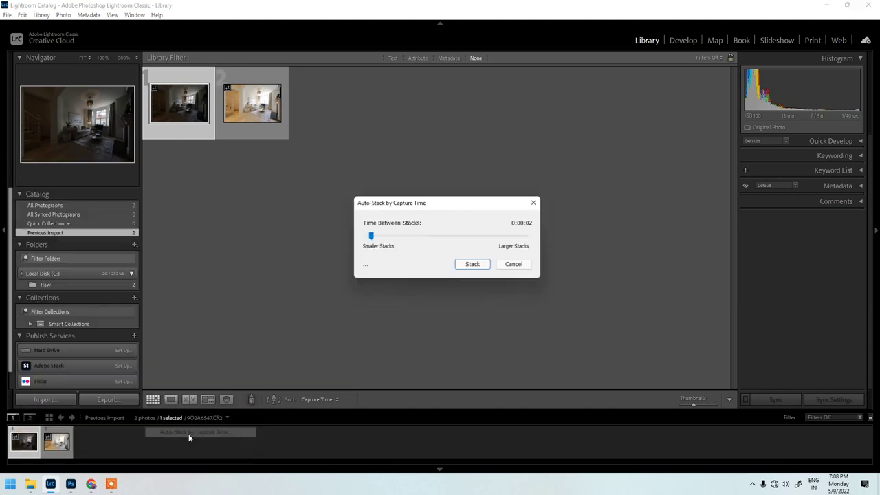
pyautogui.moveTo(372, 237); pyautogui.dragTo(373, 237)
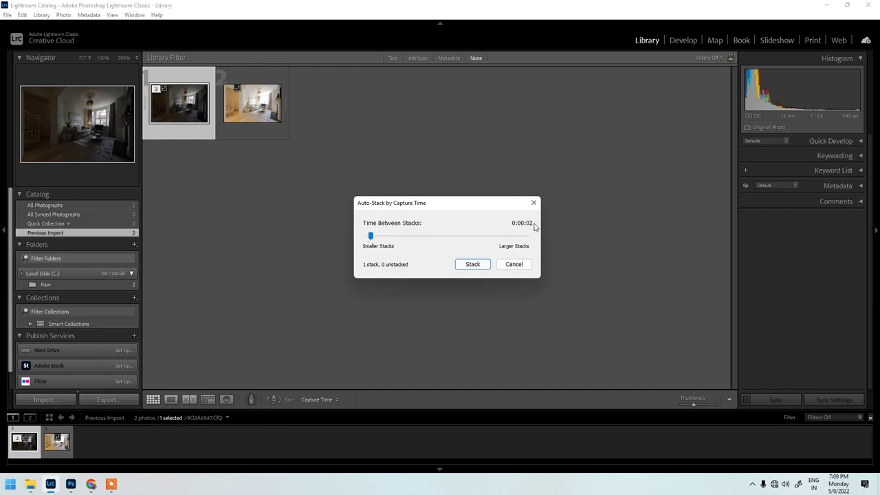
pyautogui.click(465, 265)
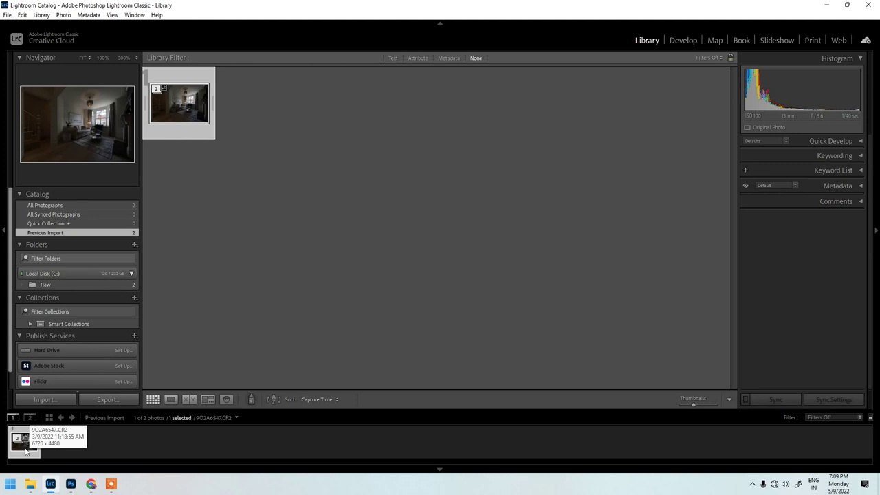
# Start an HDR photo merge of the stacked exposures and enlarge the merge preview window.
pyautogui.rightClick(25, 450)
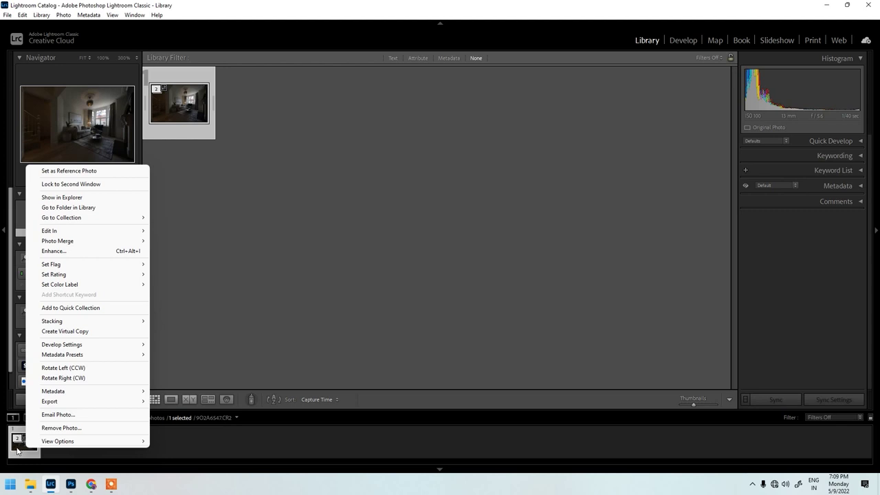
pyautogui.moveTo(122, 243)
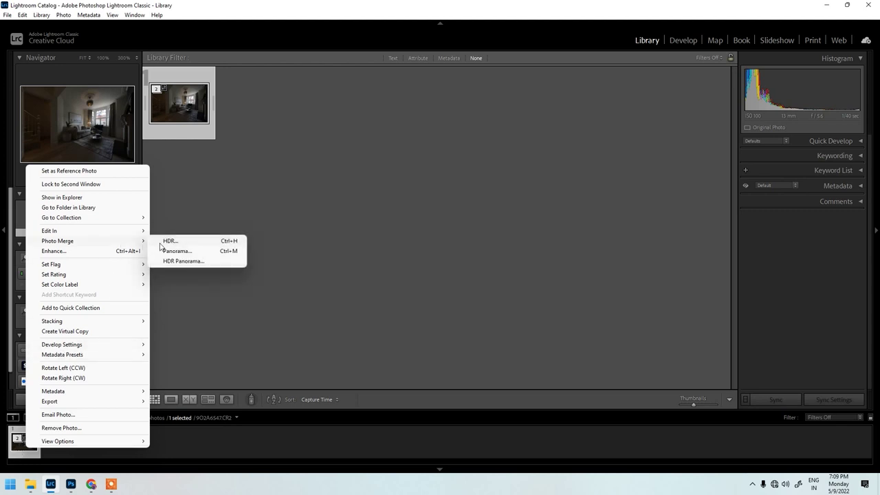
pyautogui.click(195, 243)
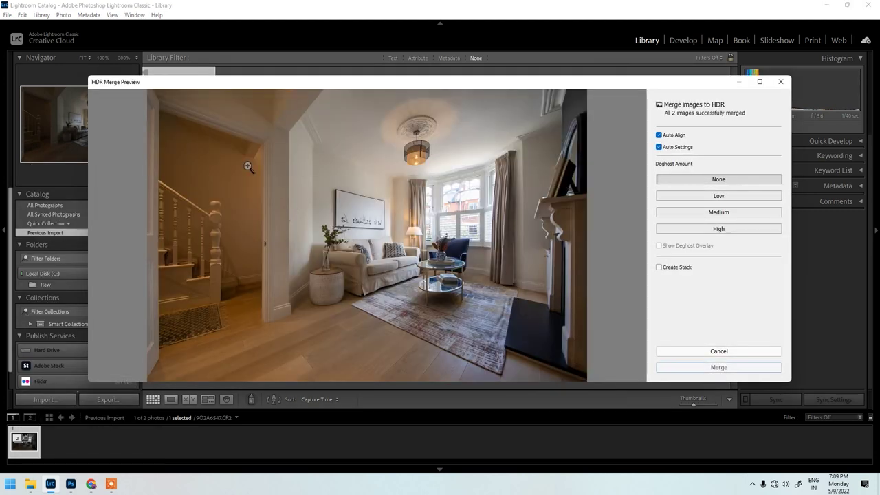
pyautogui.moveTo(392, 382); pyautogui.dragTo(389, 434)
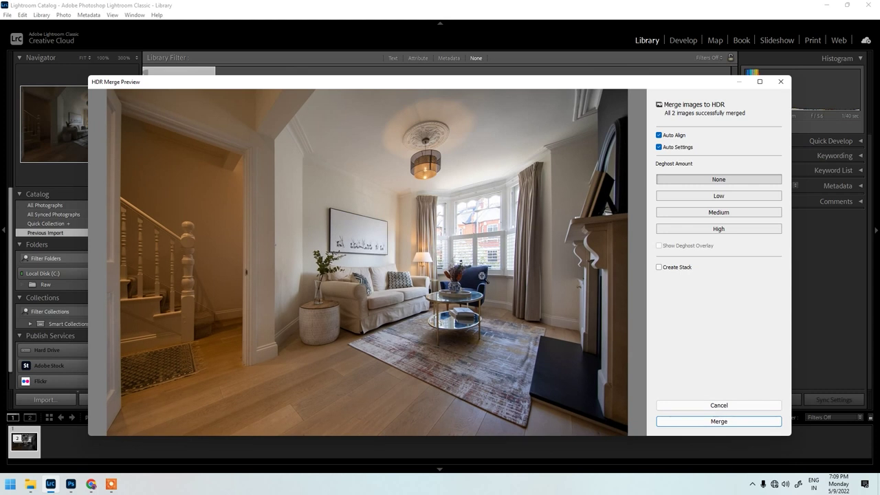
# Examine the HDR merge preview up close around the staircase, the ceiling, the bay window and the fireplace.
pyautogui.click(301, 228)
pyautogui.moveTo(300, 227); pyautogui.dragTo(139, 225)
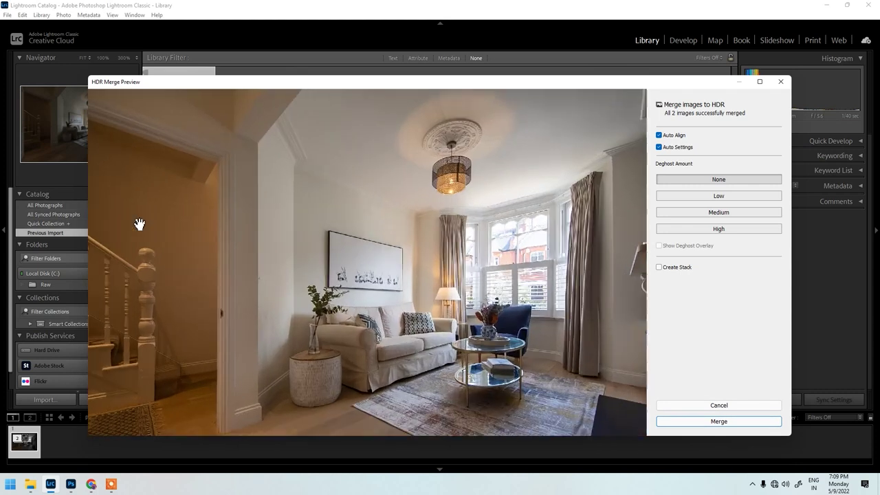
pyautogui.click(506, 272)
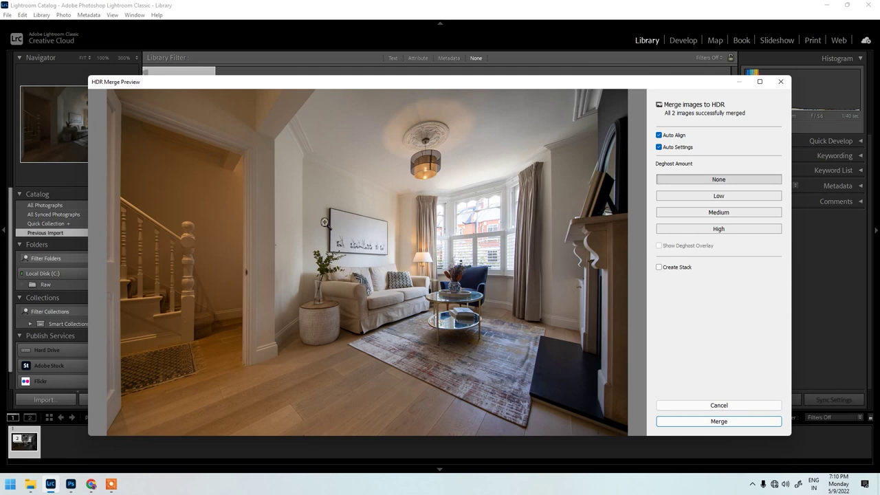
pyautogui.click(167, 329)
pyautogui.moveTo(172, 196); pyautogui.dragTo(193, 436)
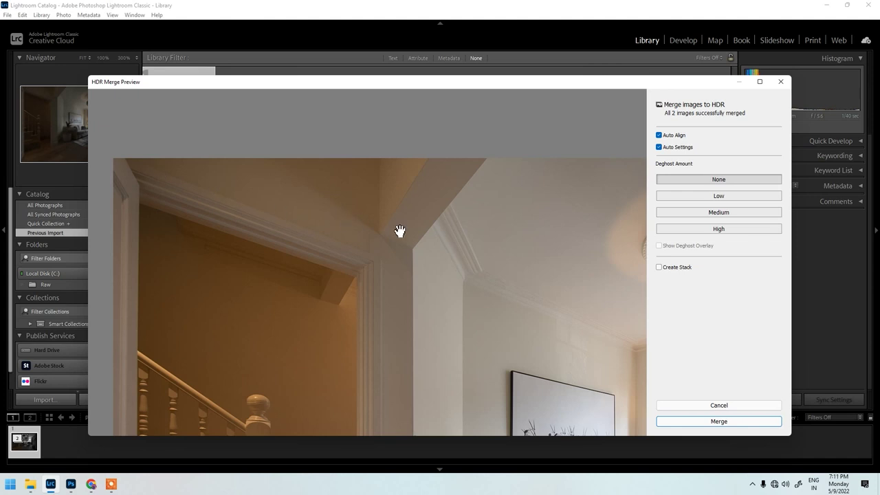
pyautogui.click(367, 226)
pyautogui.moveTo(483, 204); pyautogui.dragTo(169, 220)
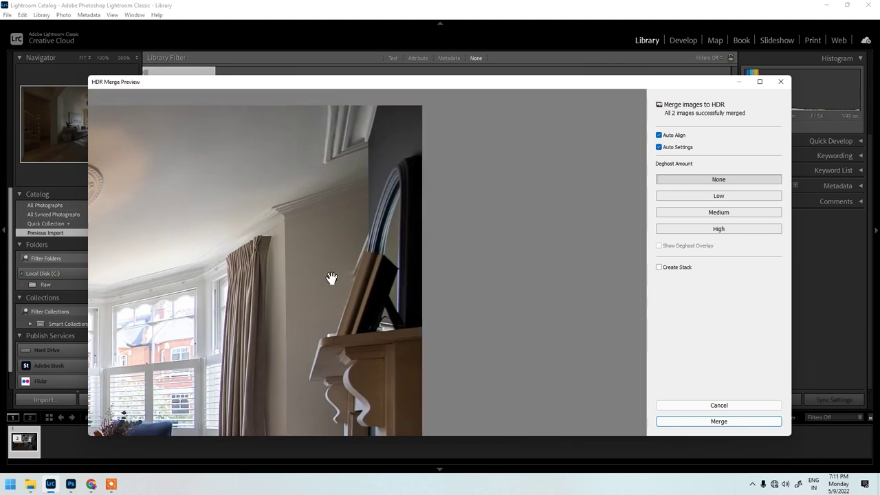
pyautogui.moveTo(334, 277); pyautogui.dragTo(367, 153)
pyautogui.moveTo(370, 360); pyautogui.dragTo(464, 313)
pyautogui.moveTo(262, 335); pyautogui.dragTo(517, 353)
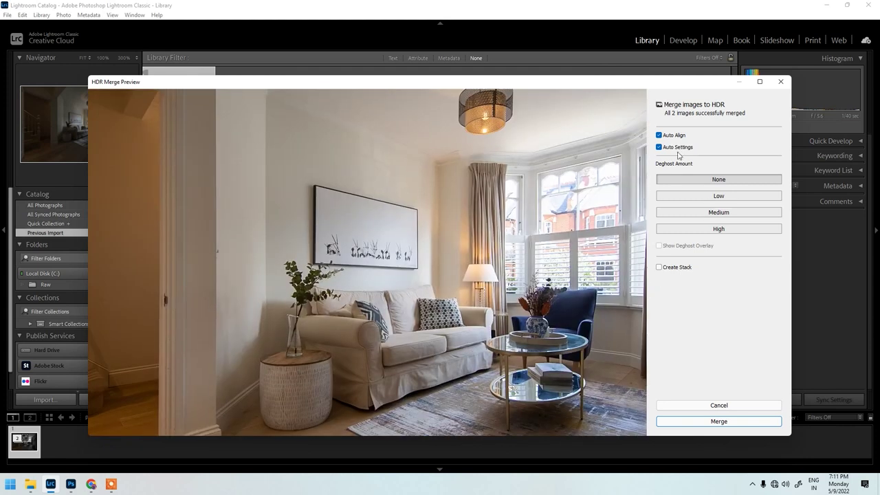
# Inspect the hallway doorway and the rest of the living room once more in the zoomed HDR merge preview.
pyautogui.click(266, 194)
pyautogui.moveTo(482, 190); pyautogui.dragTo(522, 240)
pyautogui.moveTo(360, 138); pyautogui.dragTo(367, 175)
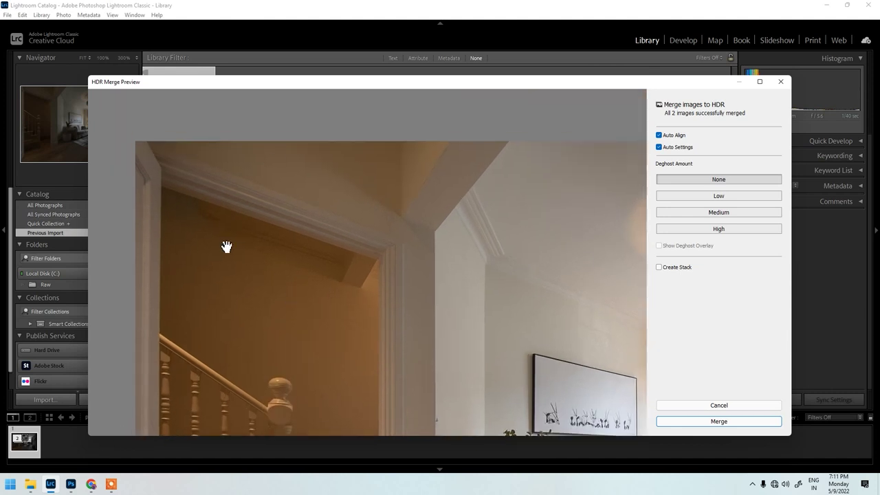
pyautogui.moveTo(309, 271); pyautogui.dragTo(328, 221)
pyautogui.moveTo(326, 301); pyautogui.dragTo(214, 124)
pyautogui.moveTo(215, 233); pyautogui.dragTo(133, 207)
pyautogui.moveTo(347, 235); pyautogui.dragTo(480, 377)
pyautogui.moveTo(434, 285); pyautogui.dragTo(743, 242)
pyautogui.moveTo(249, 253); pyautogui.dragTo(690, 275)
pyautogui.moveTo(522, 253); pyautogui.dragTo(260, 130)
pyautogui.moveTo(415, 383); pyautogui.dragTo(320, 227)
pyautogui.click(320, 227)
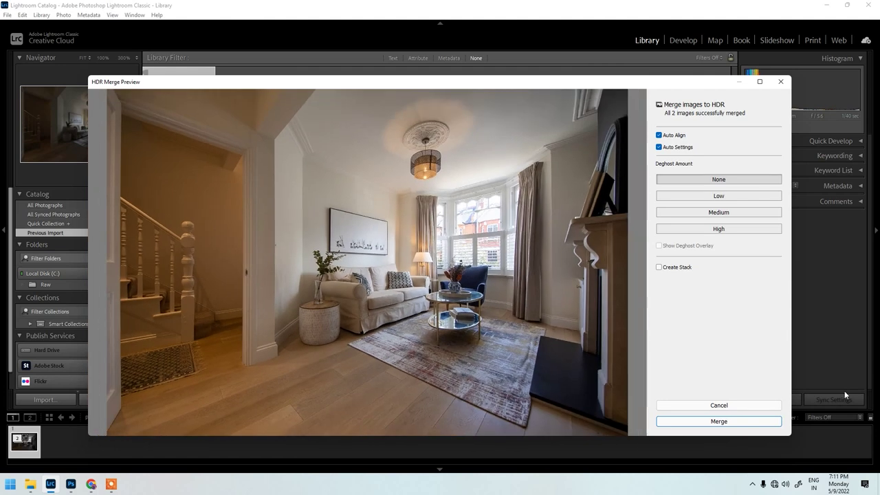
# Merge the two exposures to HDR with Auto Align, Auto Settings and no deghosting, and open the merged photo in Loupe view.
pyautogui.click(718, 422)
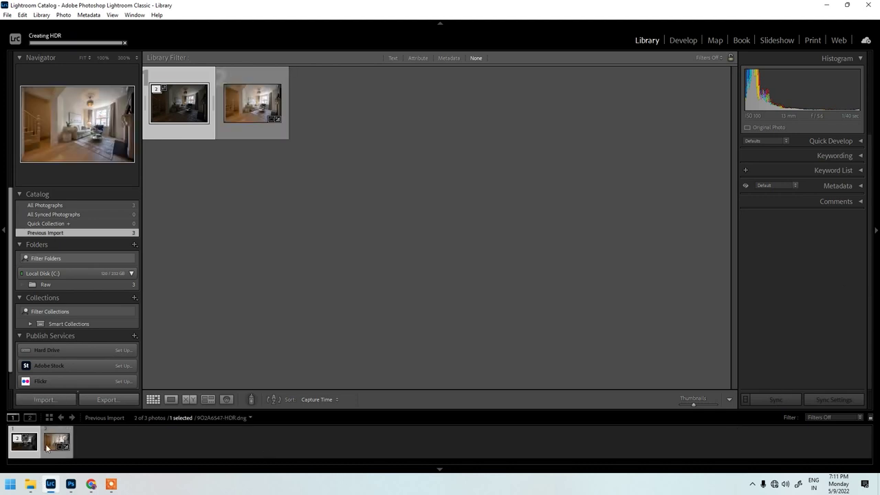
pyautogui.click(46, 446)
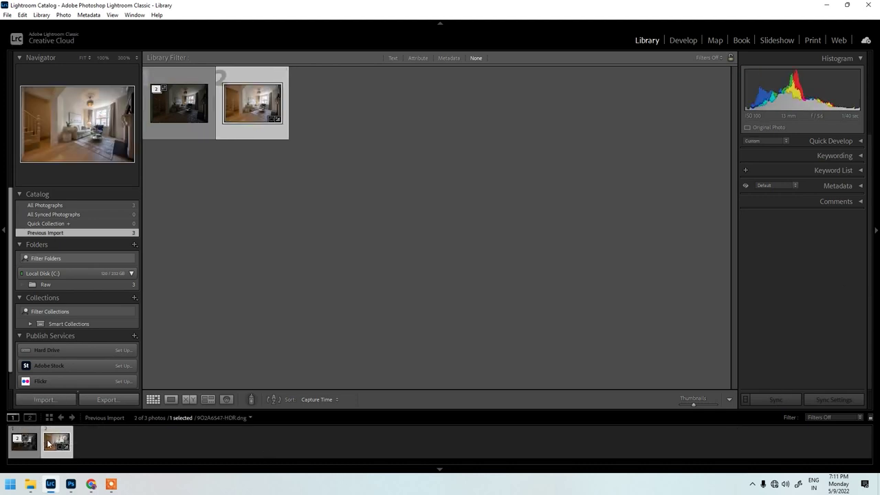
pyautogui.doubleClick(48, 444)
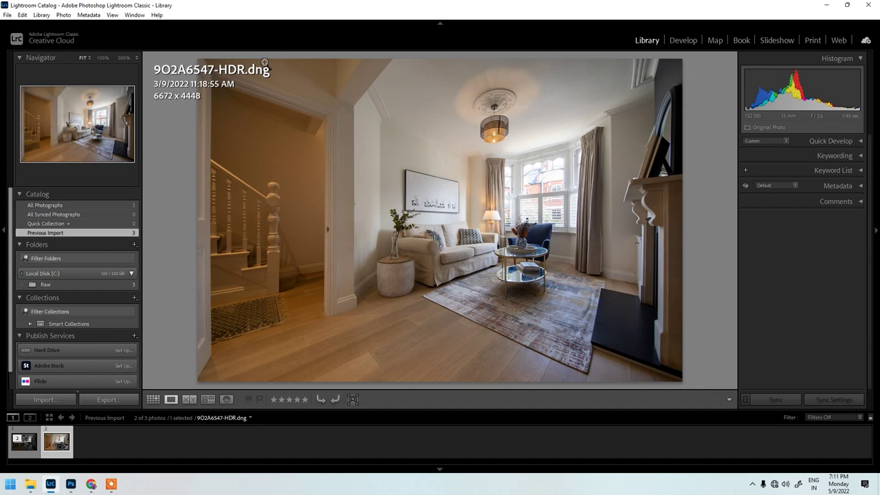
# Examine the staircase, the doorway wall and the sofa area of the merged HDR photo at 100%.
pyautogui.click(271, 133)
pyautogui.click(251, 195)
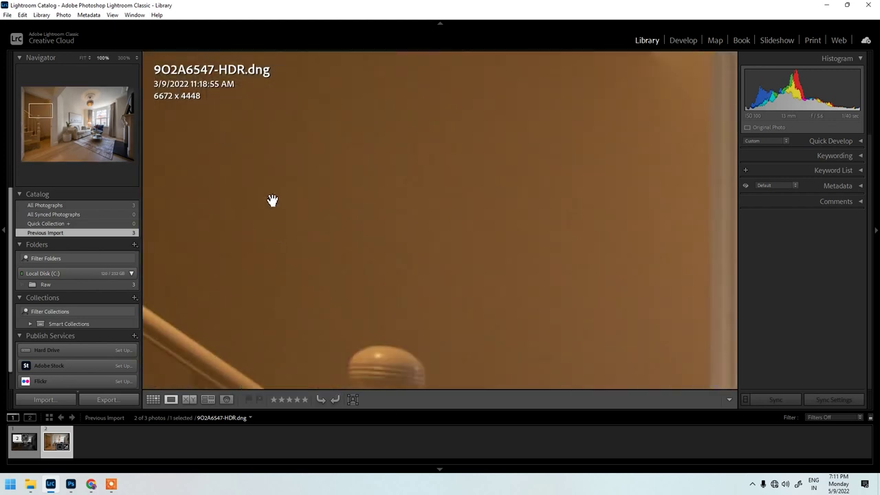
pyautogui.moveTo(399, 320); pyautogui.dragTo(485, 134)
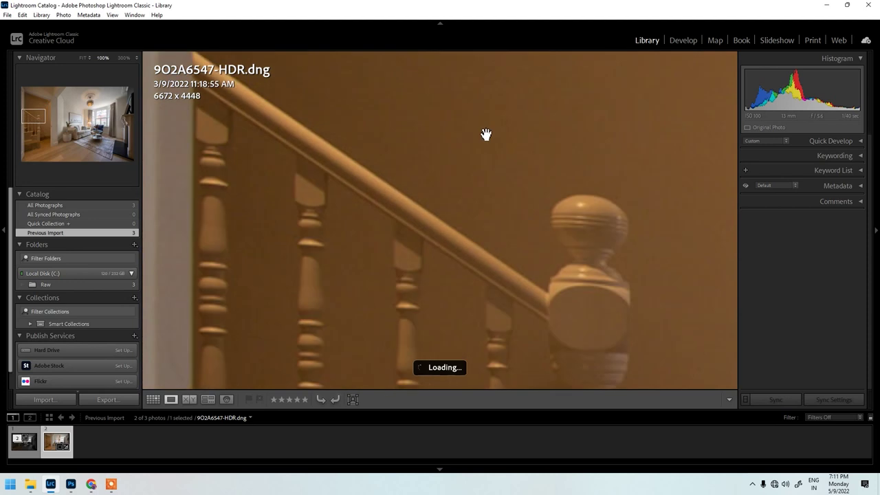
pyautogui.moveTo(587, 286); pyautogui.dragTo(358, 190)
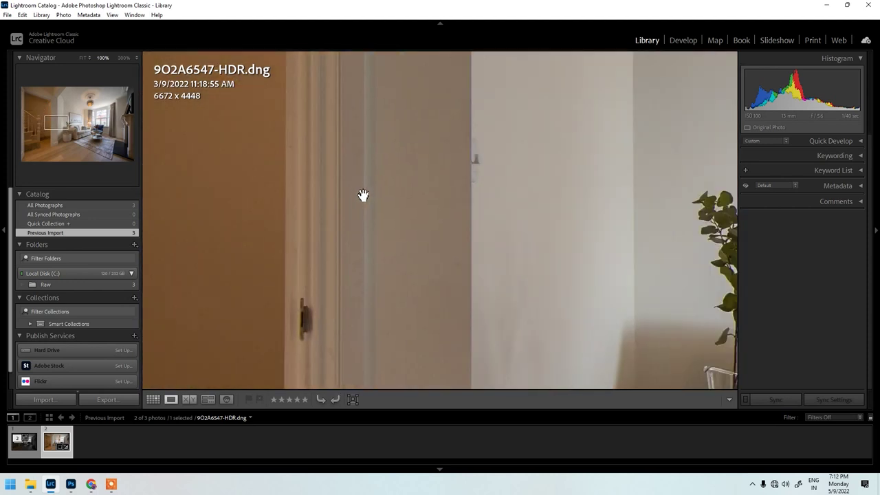
pyautogui.moveTo(486, 236); pyautogui.dragTo(196, 118)
pyautogui.moveTo(396, 299); pyautogui.dragTo(264, 238)
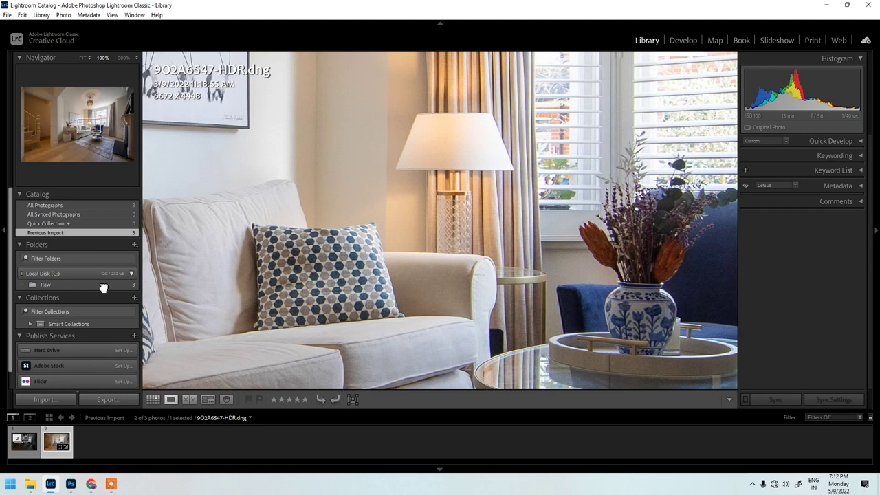
# Examine the bay window, its outside view and the curtains of the merged HDR photo at 100%.
pyautogui.moveTo(395, 203); pyautogui.dragTo(307, 348)
pyautogui.moveTo(438, 261); pyautogui.dragTo(286, 224)
pyautogui.moveTo(312, 359); pyautogui.dragTo(322, 368)
pyautogui.moveTo(304, 158); pyautogui.dragTo(324, 287)
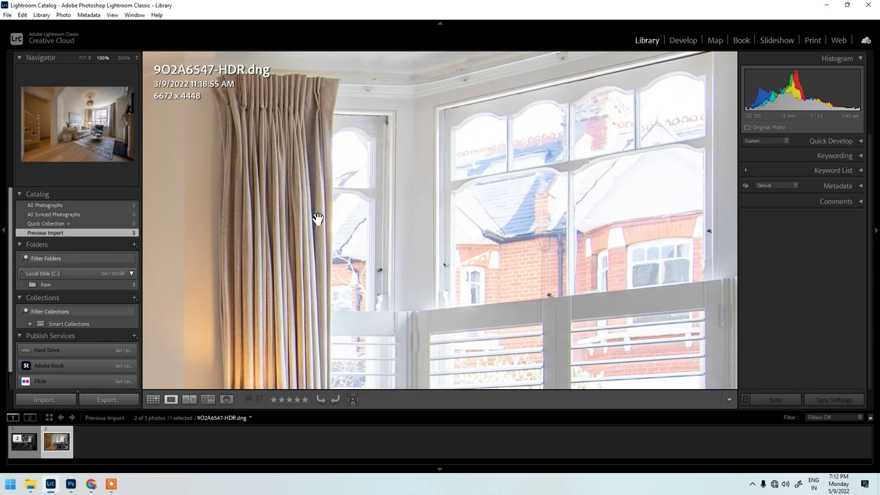
pyautogui.moveTo(555, 314); pyautogui.dragTo(473, 305)
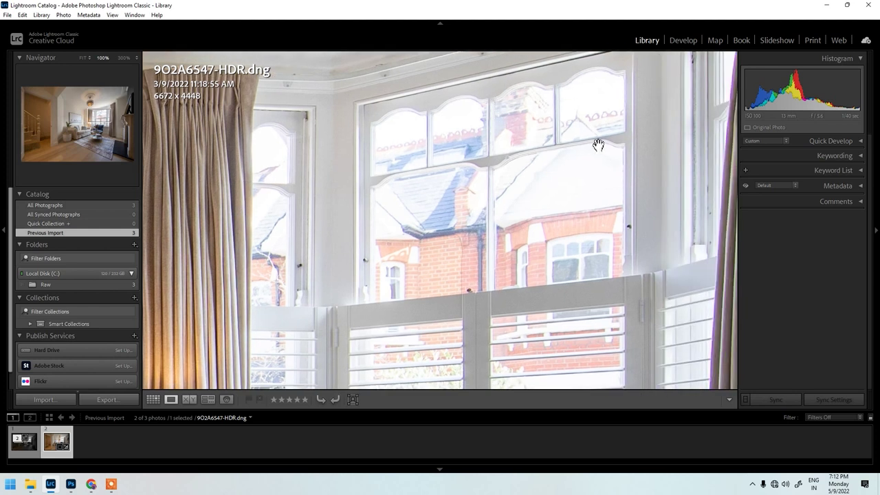
pyautogui.moveTo(568, 126); pyautogui.dragTo(486, 151)
pyautogui.moveTo(591, 195); pyautogui.dragTo(553, 272)
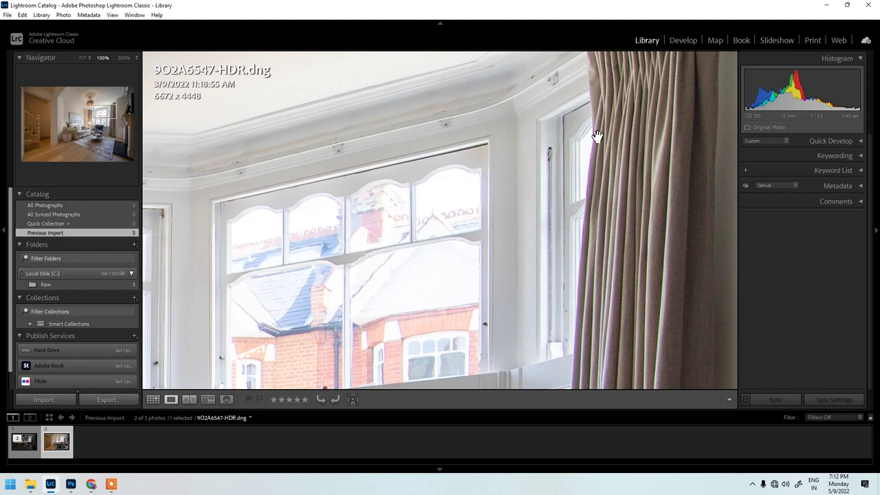
# Examine the rug, the wooden floor and the fireplace edges of the merged HDR photo up close, and return to the full view.
pyautogui.moveTo(575, 349); pyautogui.dragTo(573, 269)
pyautogui.moveTo(570, 348); pyautogui.dragTo(600, 200)
pyautogui.scroll(-5, 430, 279)
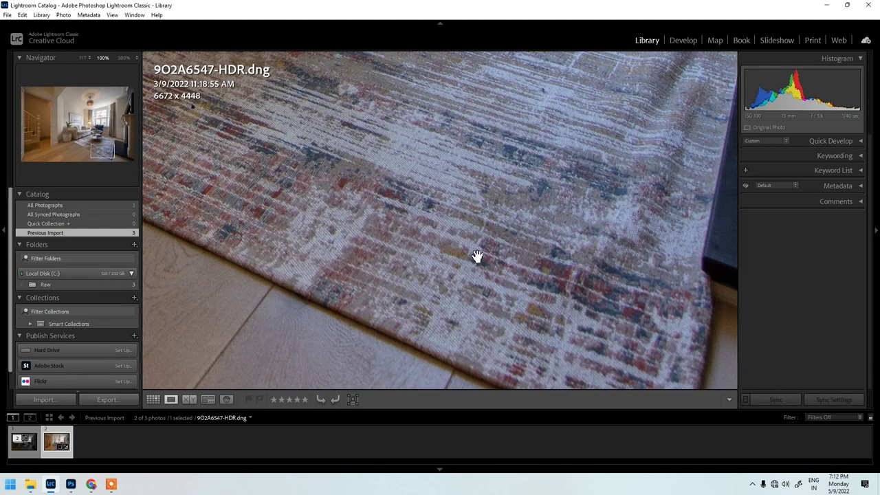
pyautogui.click(477, 258)
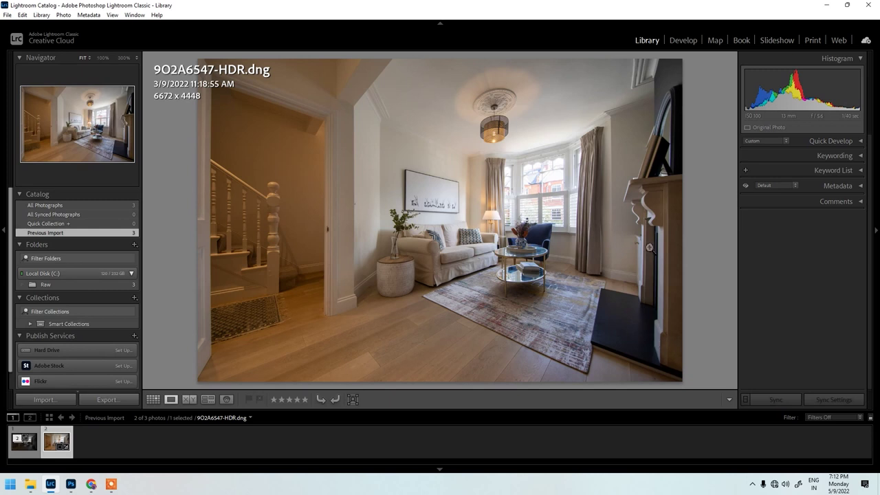
pyautogui.click(647, 250)
pyautogui.moveTo(634, 359); pyautogui.dragTo(577, 197)
pyautogui.scroll(3, 589, 313)
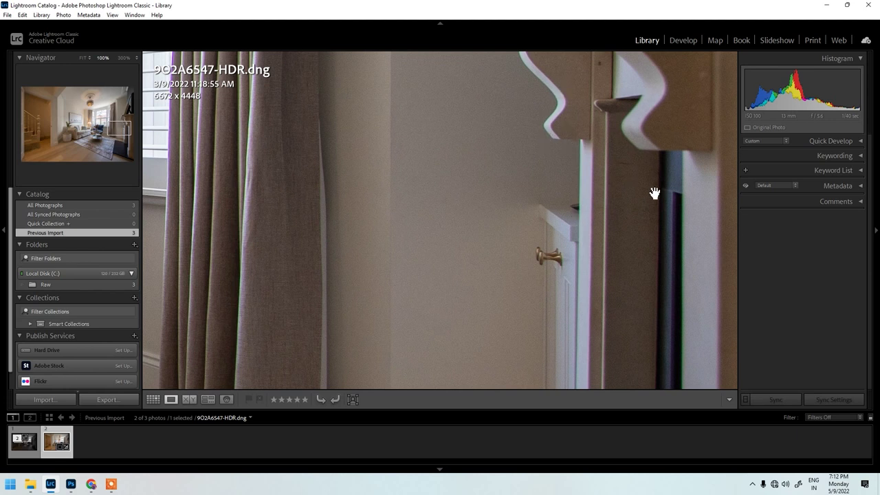
pyautogui.click(499, 235)
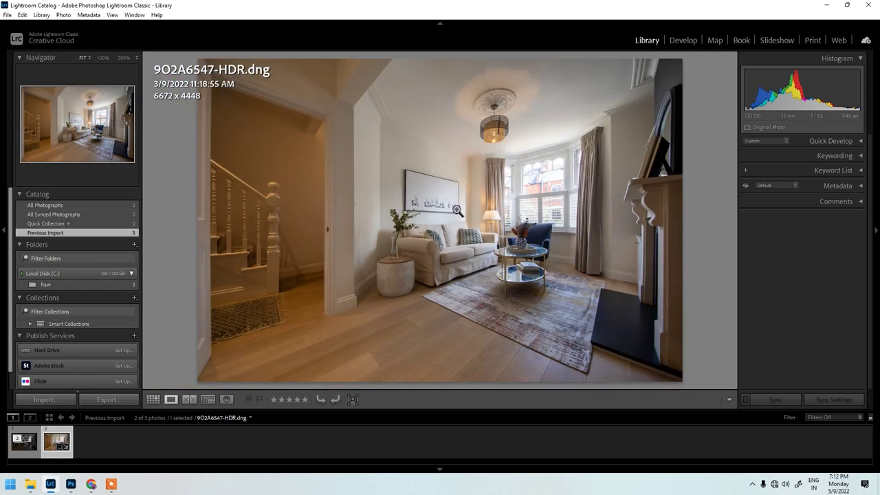
# Examine the bay window, the staircase side and the hearth of the merged HDR photo at 100%, and return to the full view.
pyautogui.click(530, 200)
pyautogui.moveTo(416, 100); pyautogui.dragTo(418, 189)
pyautogui.click(429, 328)
pyautogui.click(217, 90)
pyautogui.click(649, 339)
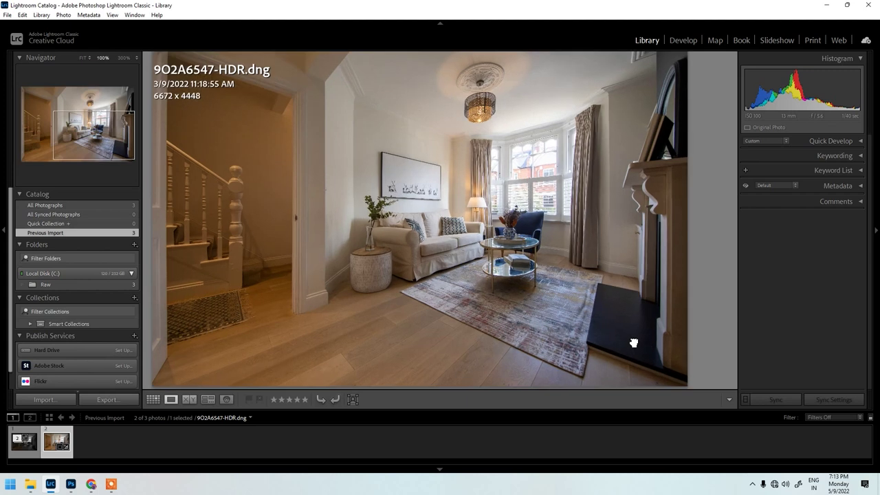
pyautogui.click(633, 341)
pyautogui.click(543, 334)
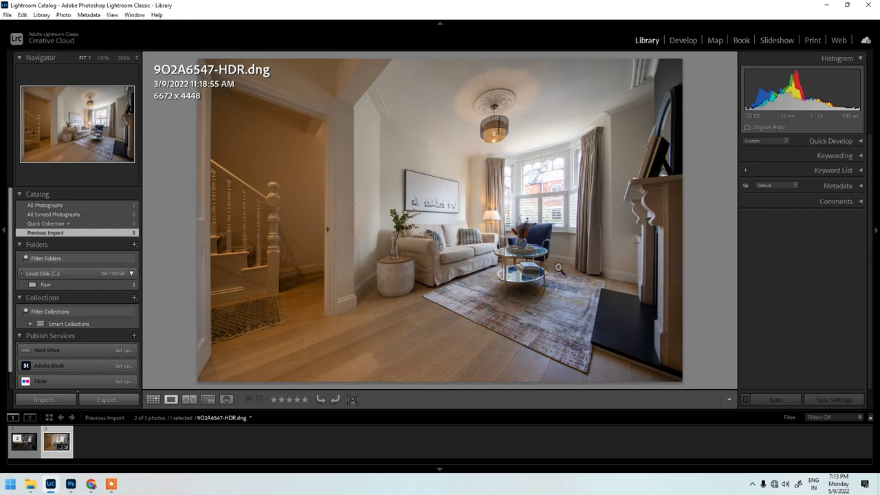
# Open the HDR photo in the Develop module and enable Remove Chromatic Aberration and Profile Corrections.
pyautogui.click(677, 41)
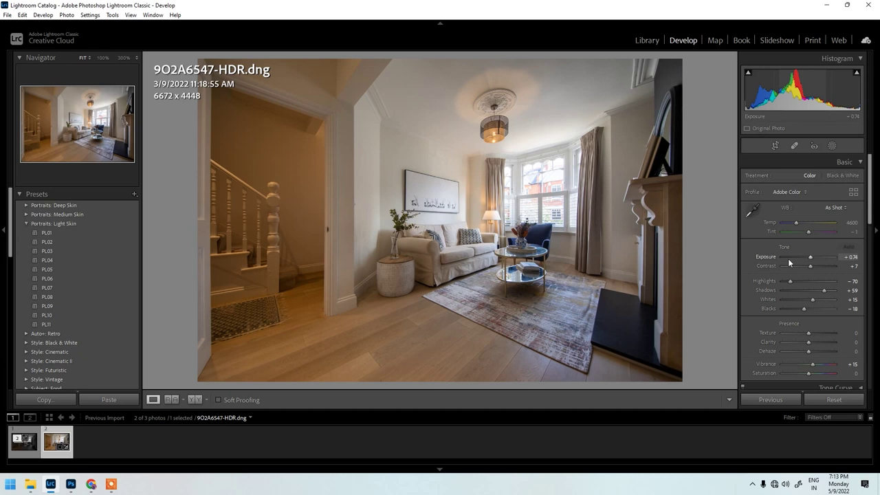
pyautogui.scroll(-5, 788, 262)
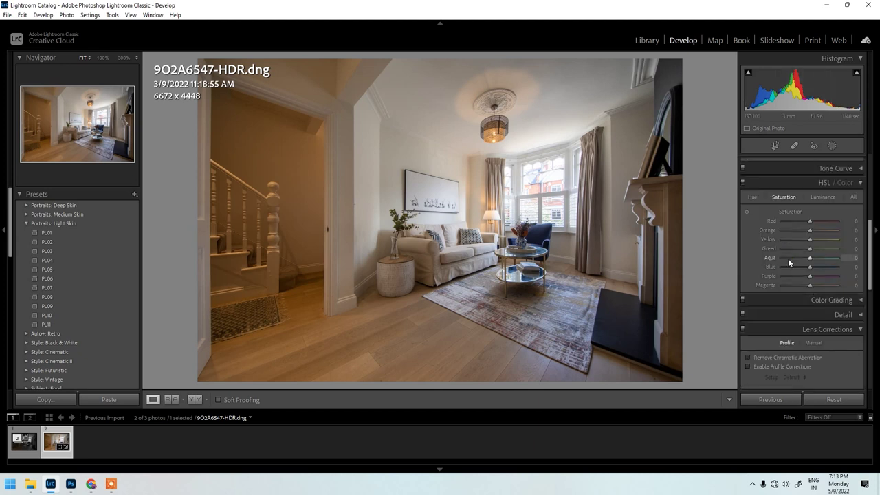
pyautogui.scroll(-3, 788, 259)
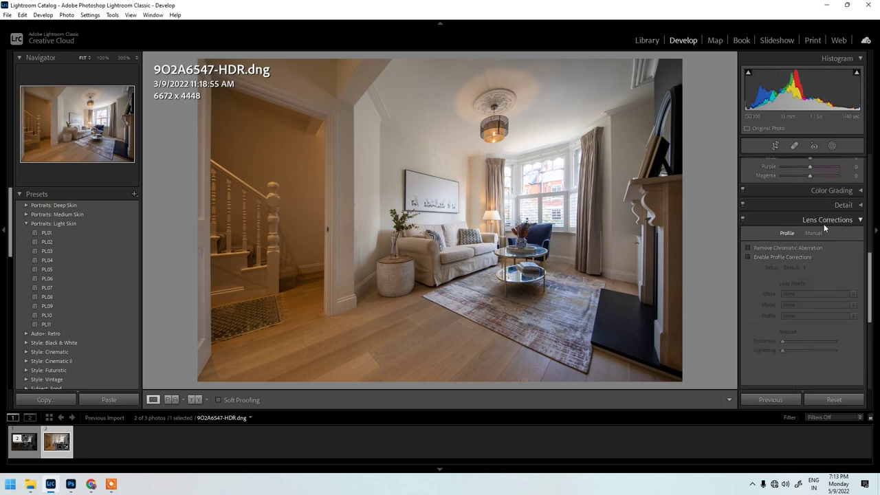
pyautogui.click(748, 247)
pyautogui.click(747, 256)
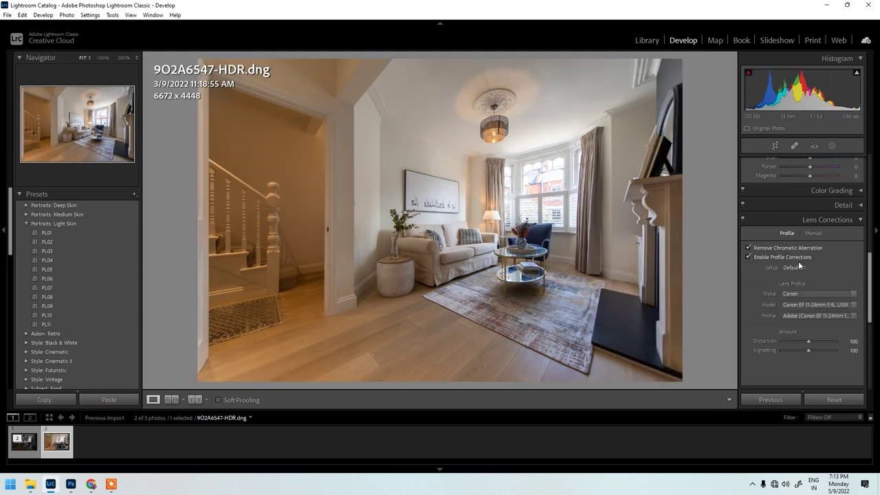
# Recheck the chromatic aberration removal and examine the mantel, the skirting and the curtain edges of the photo at 100%.
pyautogui.click(747, 248)
pyautogui.click(748, 247)
pyautogui.click(669, 236)
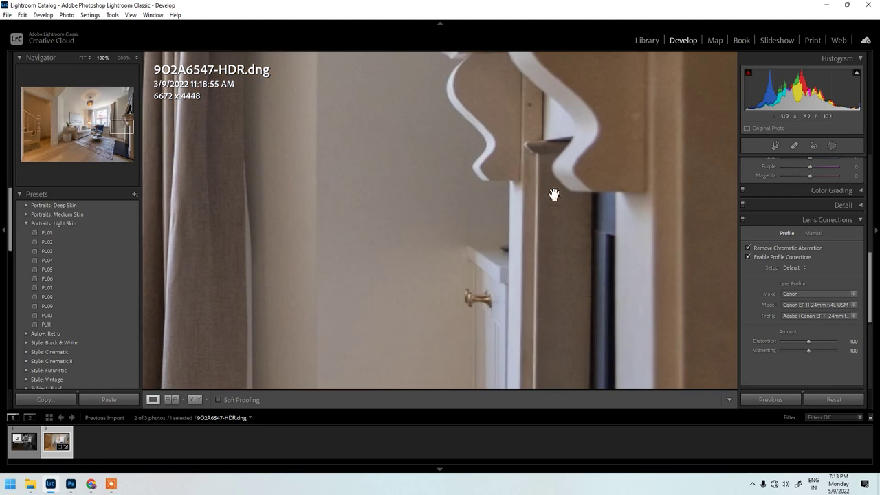
pyautogui.moveTo(519, 385); pyautogui.dragTo(542, 156)
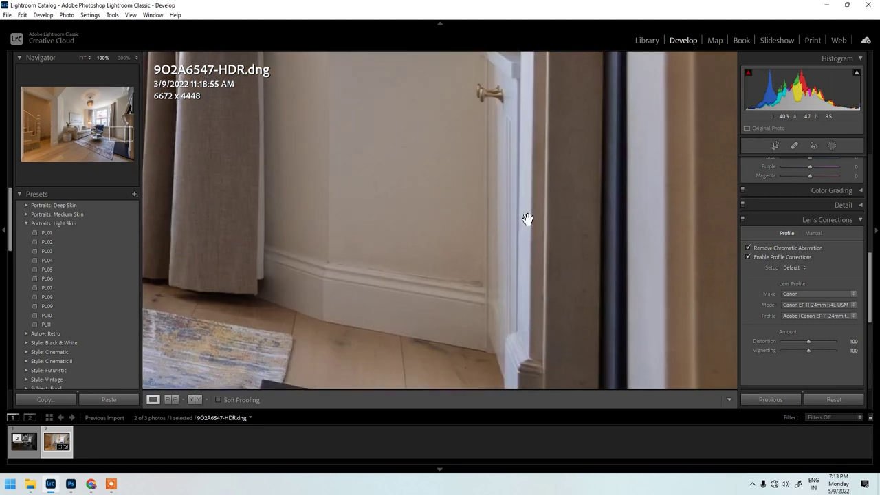
pyautogui.moveTo(542, 108); pyautogui.dragTo(652, 321)
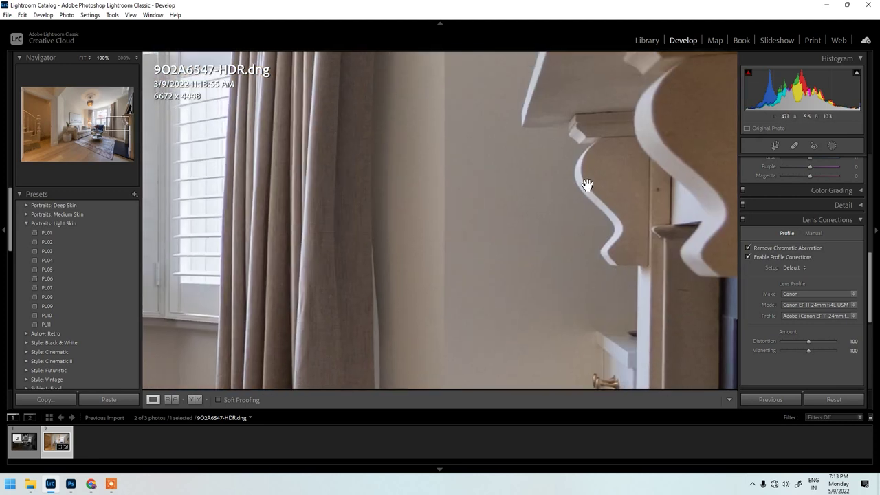
# Compare the curtain and mantel edges with Remove Chromatic Aberration off and on, leaving both lens corrections enabled.
pyautogui.click(749, 248)
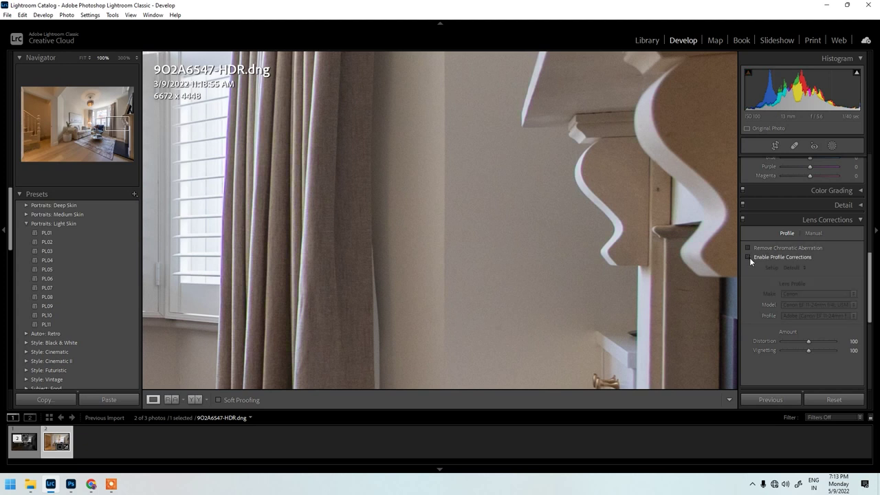
pyautogui.click(749, 257)
pyautogui.click(749, 248)
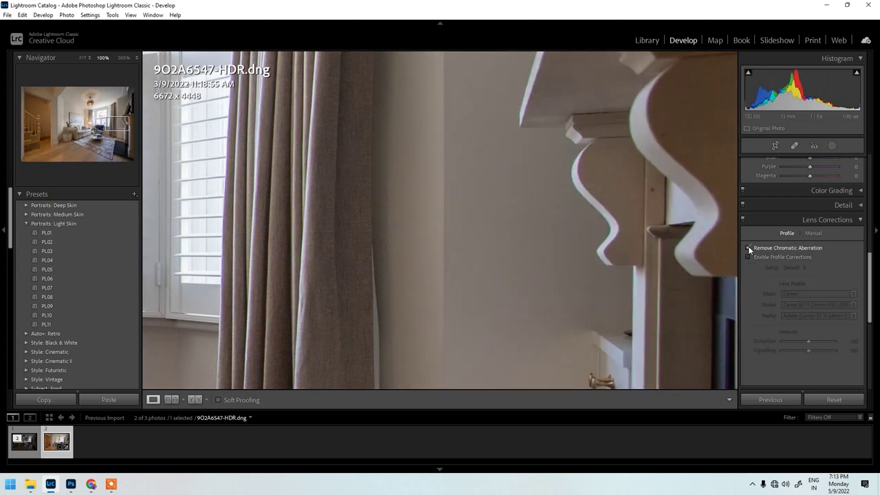
pyautogui.click(749, 248)
pyautogui.click(748, 248)
pyautogui.click(749, 248)
pyautogui.click(750, 248)
pyautogui.click(749, 248)
pyautogui.click(749, 248)
pyautogui.click(749, 257)
# Compare the full photo with and without lens profile corrections, leaving them enabled.
pyautogui.click(507, 304)
pyautogui.click(756, 257)
pyautogui.click(756, 256)
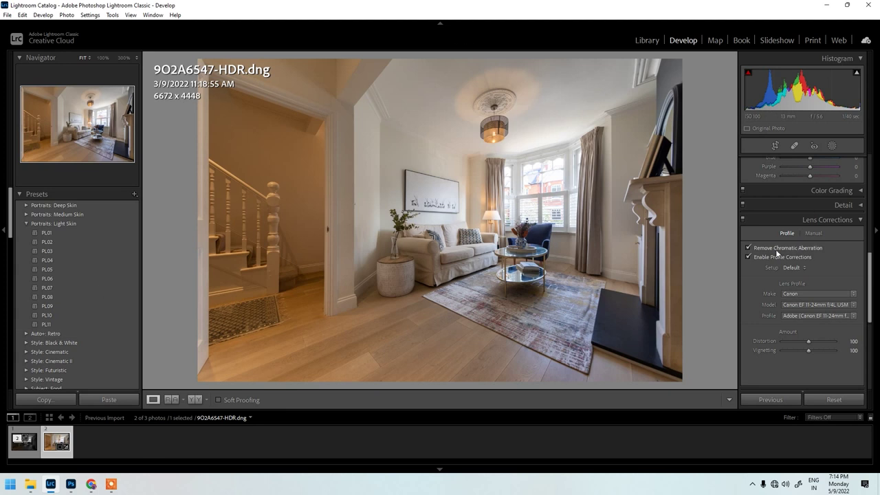
pyautogui.click(752, 255)
pyautogui.click(752, 255)
pyautogui.click(752, 255)
pyautogui.click(752, 255)
pyautogui.click(752, 255)
pyautogui.click(752, 255)
# Straighten the photo with Auto Upright and turn on Constrain Crop.
pyautogui.scroll(-1, 811, 257)
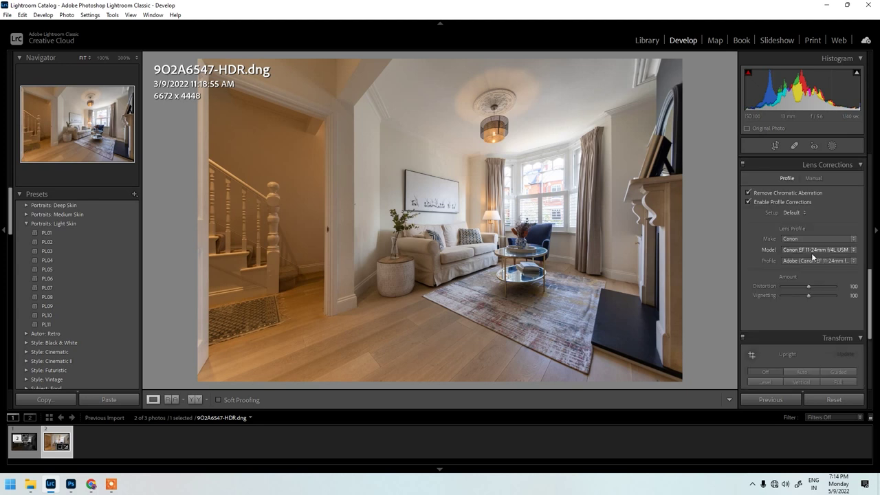
pyautogui.scroll(-2, 811, 256)
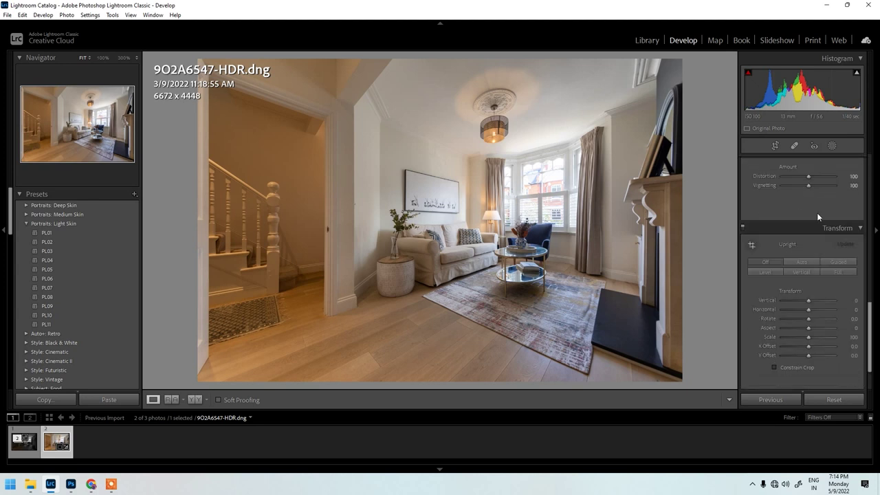
pyautogui.scroll(-1, 838, 229)
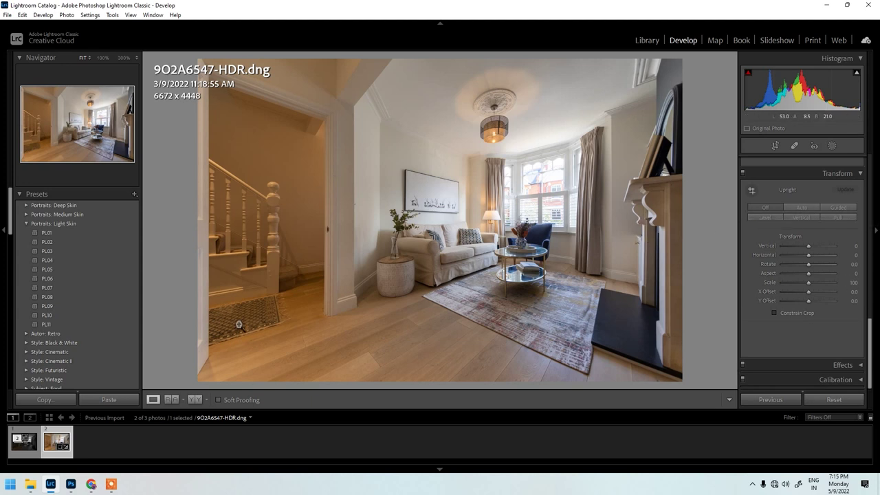
pyautogui.click(798, 210)
pyautogui.click(809, 267)
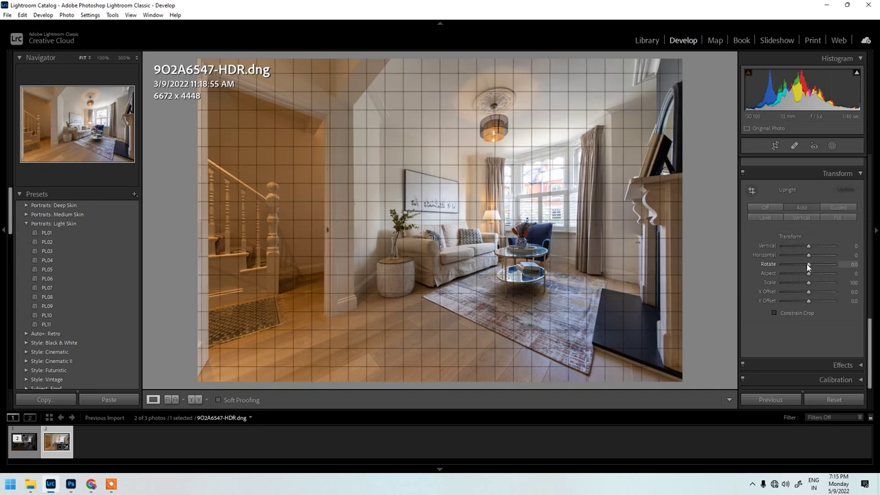
pyautogui.moveTo(806, 263); pyautogui.dragTo(807, 264)
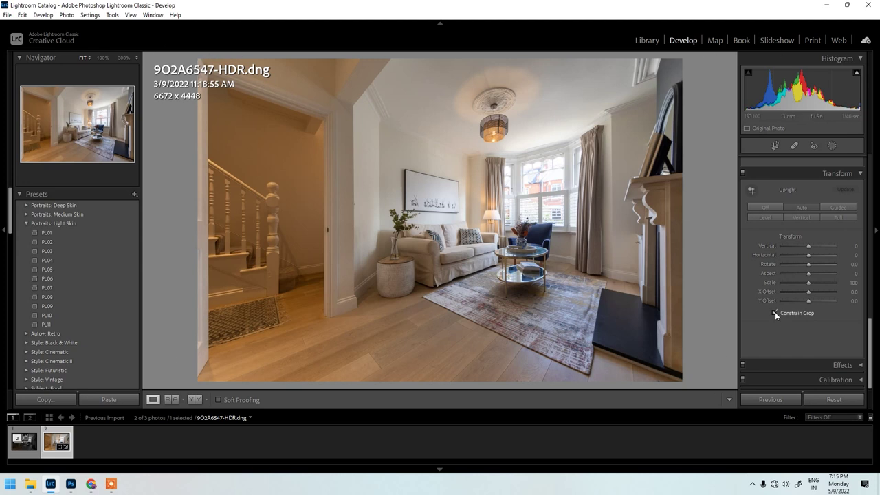
pyautogui.click(807, 291)
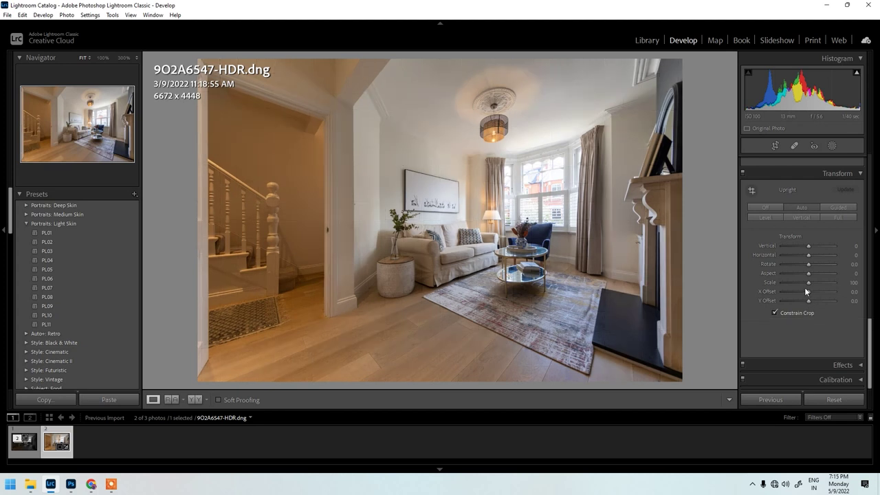
# Reset the photo's Vibrance to 0.
pyautogui.scroll(15, 802, 309)
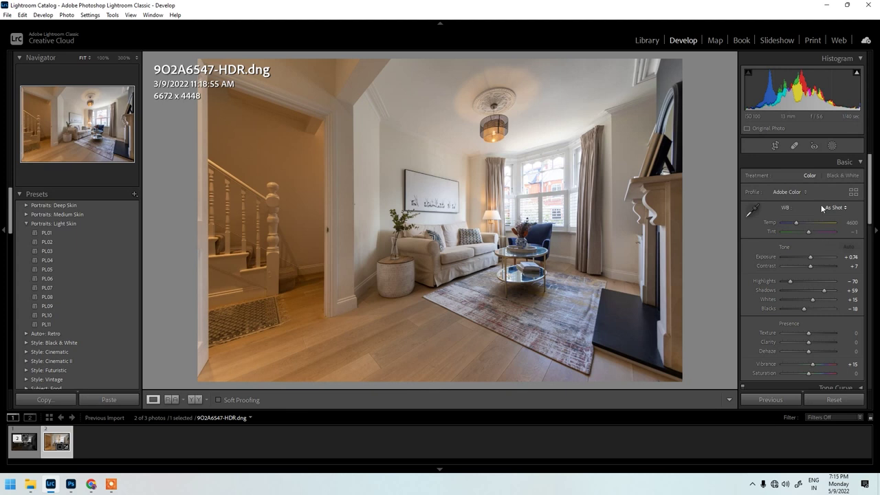
pyautogui.scroll(-2, 790, 209)
pyautogui.scroll(2, 795, 212)
pyautogui.scroll(-2, 799, 233)
pyautogui.scroll(2, 815, 206)
pyautogui.scroll(-2, 778, 332)
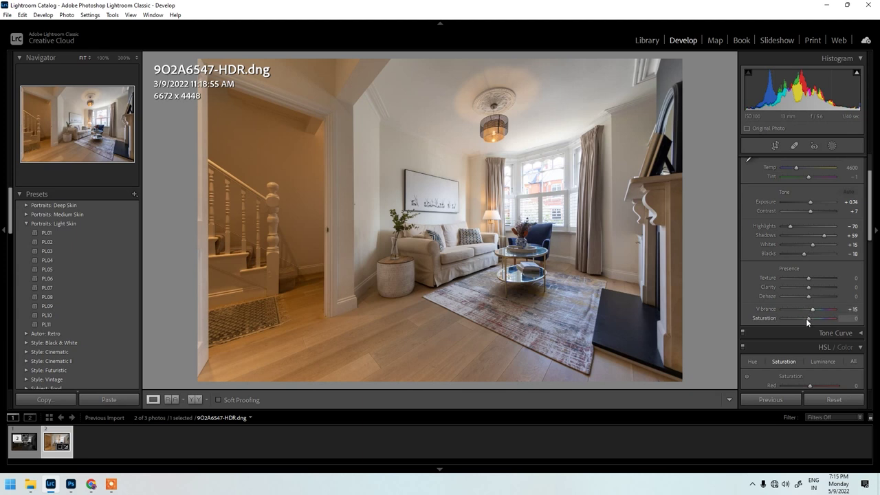
pyautogui.doubleClick(758, 313)
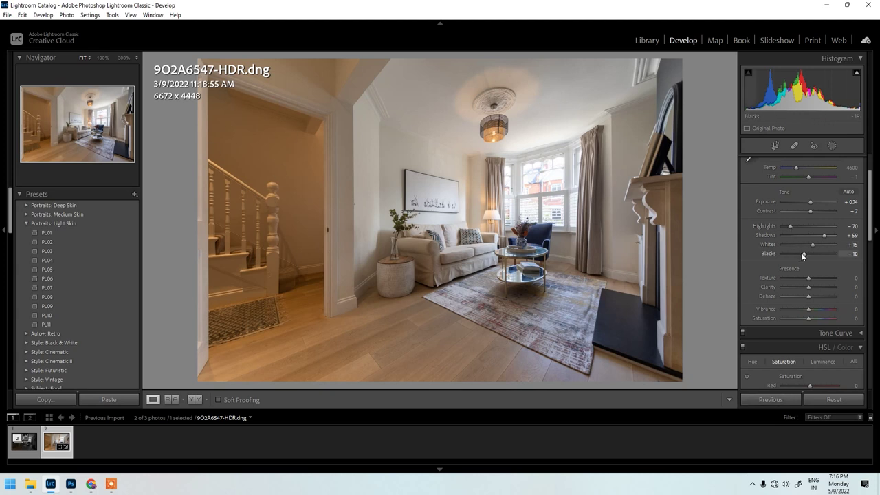
# Adjust the photo's tone to Exposure +0.60, Contrast +21, Highlights −100, Shadows +81 and Blacks +72.
pyautogui.moveTo(805, 255); pyautogui.dragTo(824, 237)
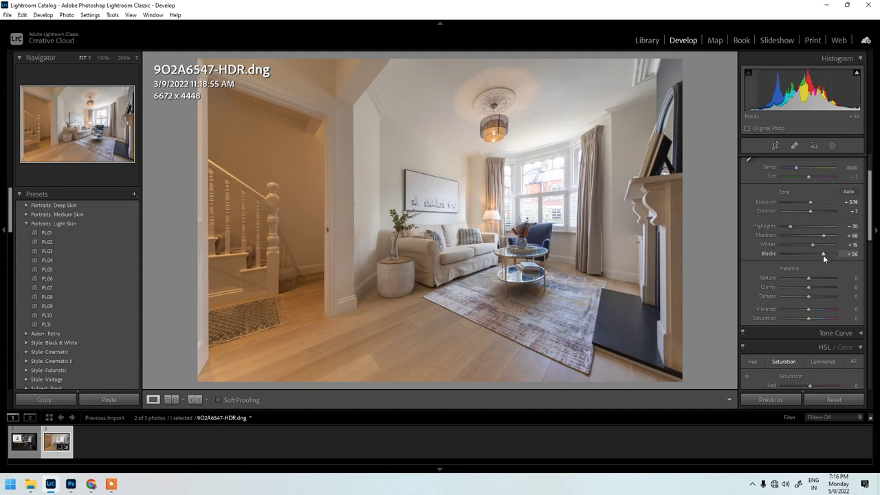
pyautogui.moveTo(823, 255); pyautogui.dragTo(758, 227)
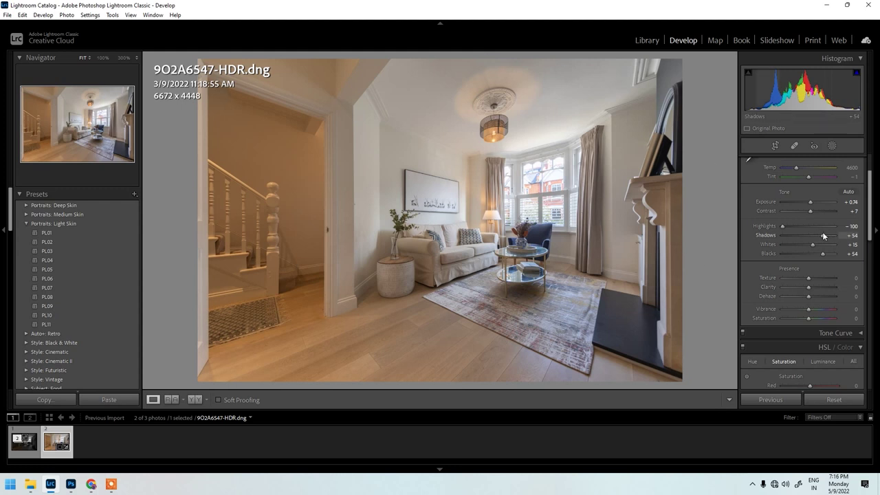
pyautogui.moveTo(822, 254); pyautogui.dragTo(824, 256)
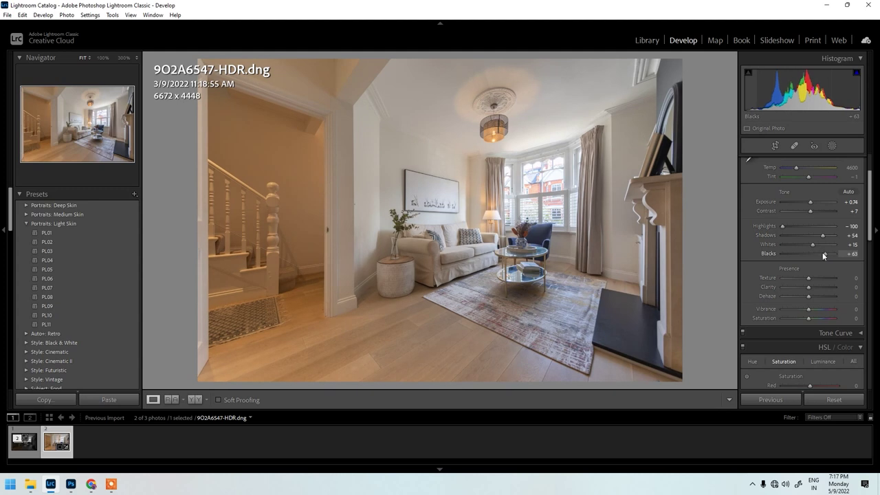
pyautogui.moveTo(785, 225); pyautogui.dragTo(756, 225)
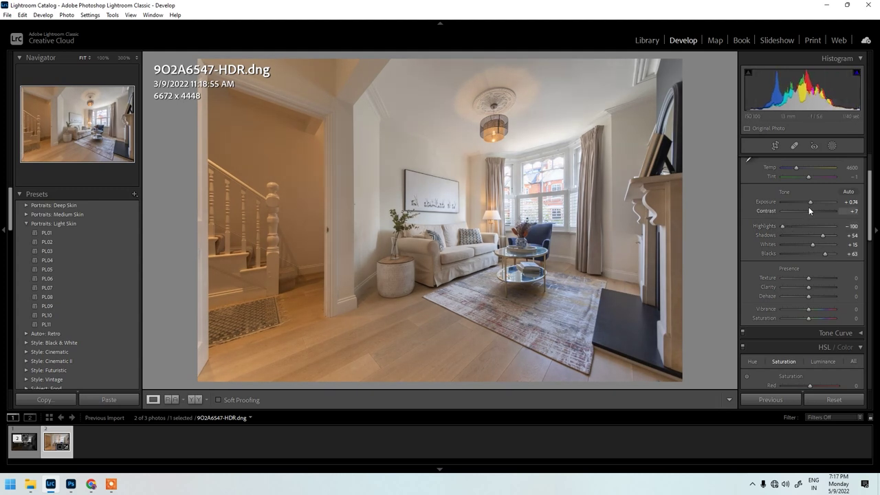
pyautogui.moveTo(811, 204); pyautogui.dragTo(814, 212)
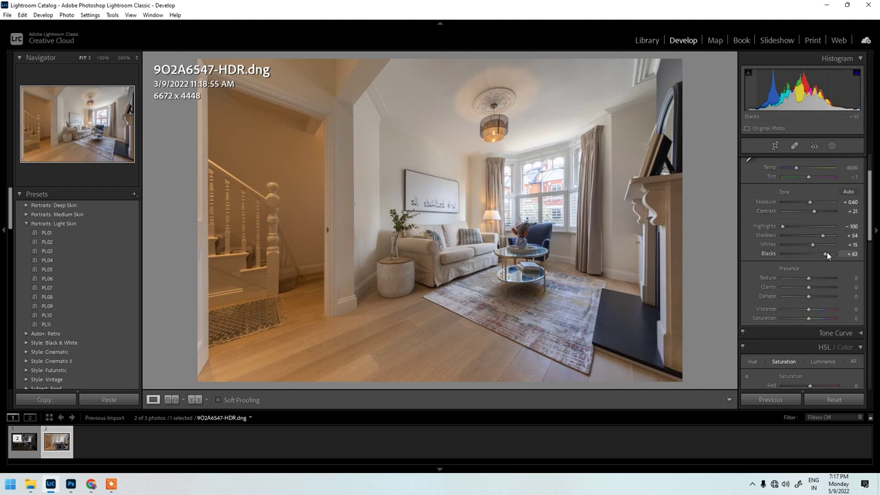
pyautogui.moveTo(822, 235); pyautogui.dragTo(829, 255)
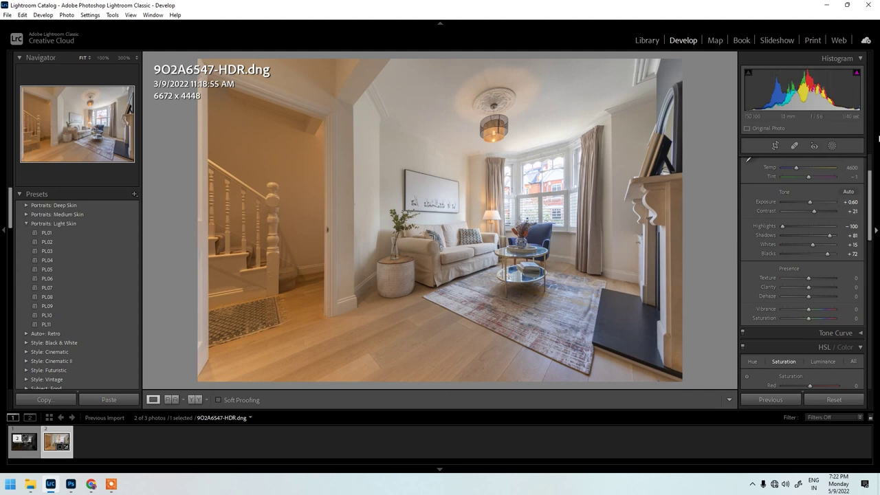
# Create a brush mask with Exposure 0.57 and paint it over the mirror, the fireplace and the adjoining wall and ceiling.
pyautogui.click(831, 147)
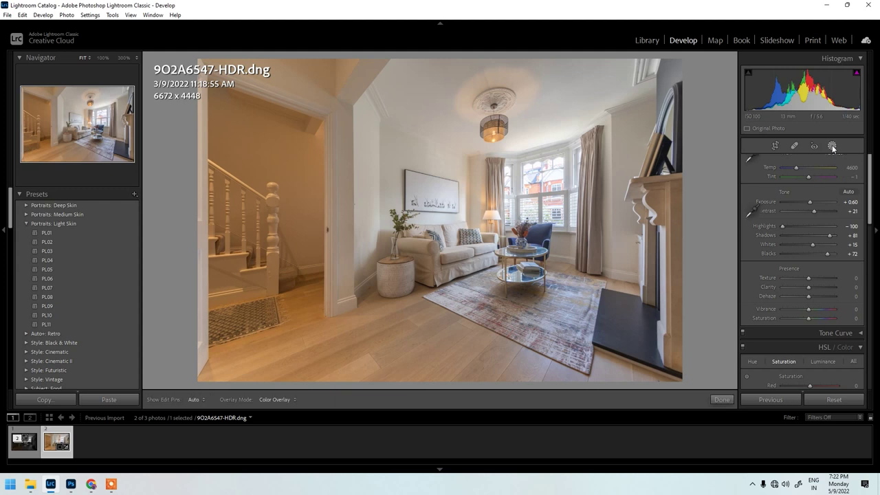
pyautogui.click(763, 202)
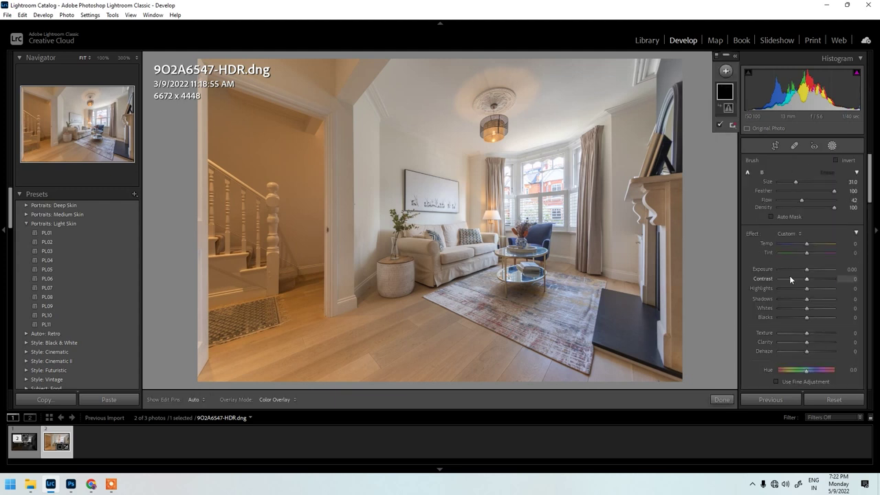
pyautogui.moveTo(805, 270); pyautogui.dragTo(810, 269)
pyautogui.scroll(3, 660, 87)
pyautogui.moveTo(668, 88)
pyautogui.mouseDown()
pyautogui.moveTo(676, 301)
pyautogui.moveTo(684, 183)
pyautogui.moveTo(688, 379)
pyautogui.moveTo(677, 210)
pyautogui.mouseUp()
pyautogui.scroll(-1, 635, 126)
pyautogui.moveTo(632, 123)
pyautogui.mouseDown()
pyautogui.moveTo(453, 39)
pyautogui.moveTo(559, 49)
pyautogui.moveTo(544, 55)
pyautogui.mouseUp()
# Extend the brush mask with Exposure 0.57 over the ceiling and staircase area, resizing the brush up to 38, and finish masking.
pyautogui.scroll(-3, 435, 72)
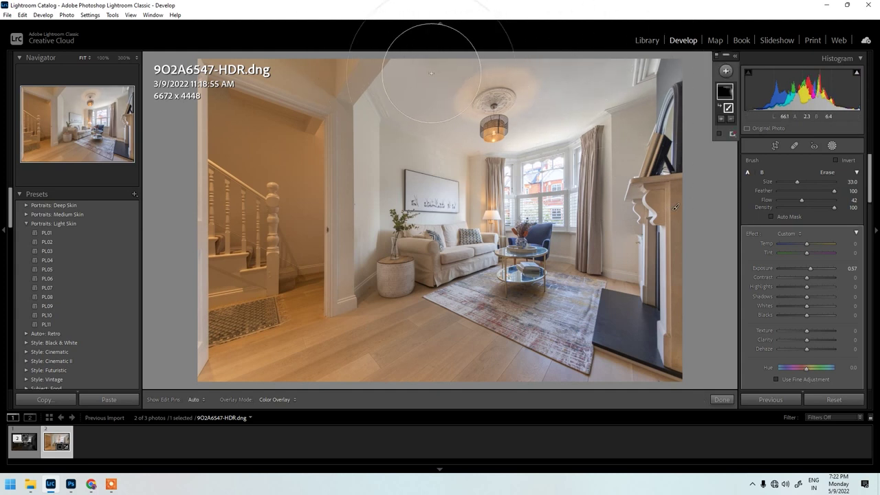
pyautogui.scroll(-1, 435, 67)
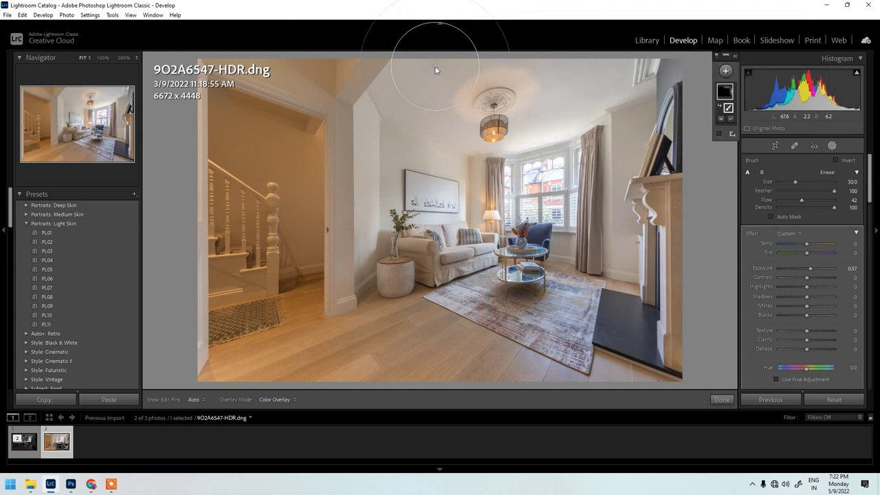
pyautogui.scroll(-3, 482, 41)
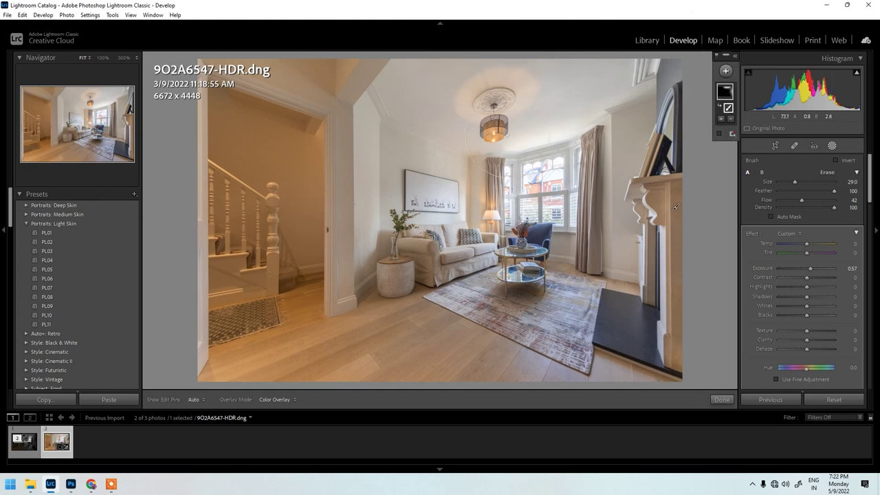
pyautogui.press('h')
pyautogui.scroll(2, 163, 43)
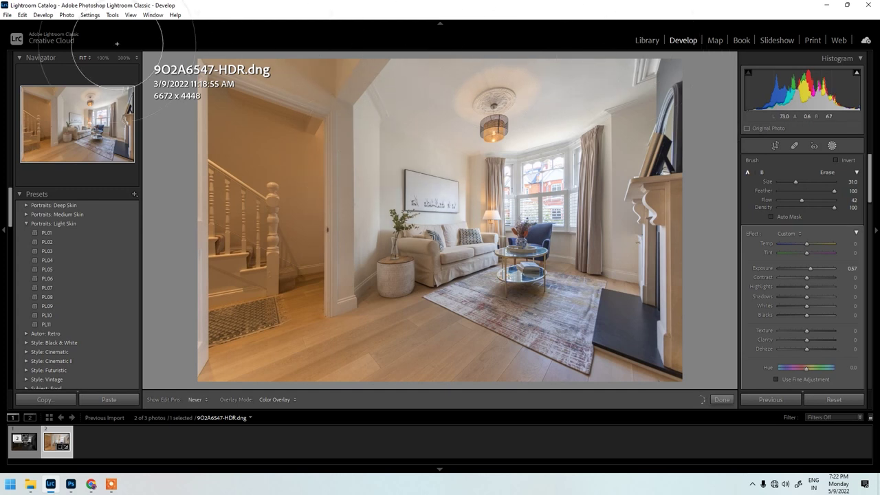
pyautogui.scroll(7, 206, 152)
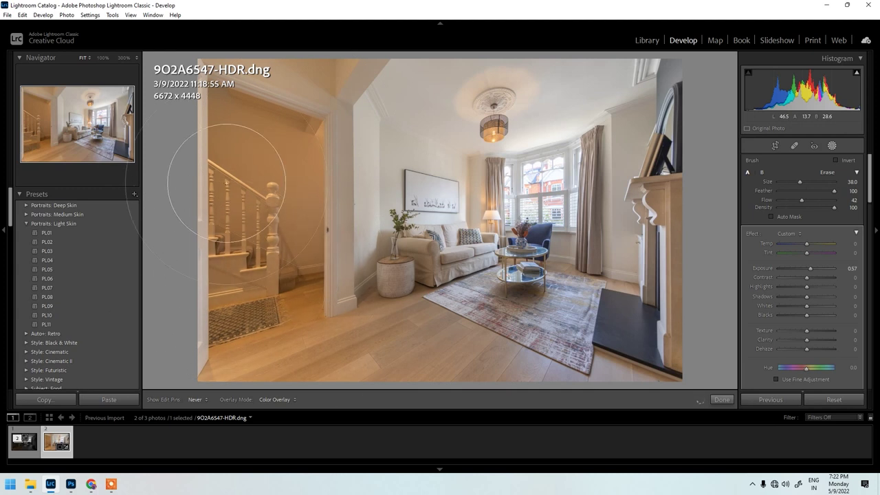
pyautogui.press('h')
pyautogui.press('h')
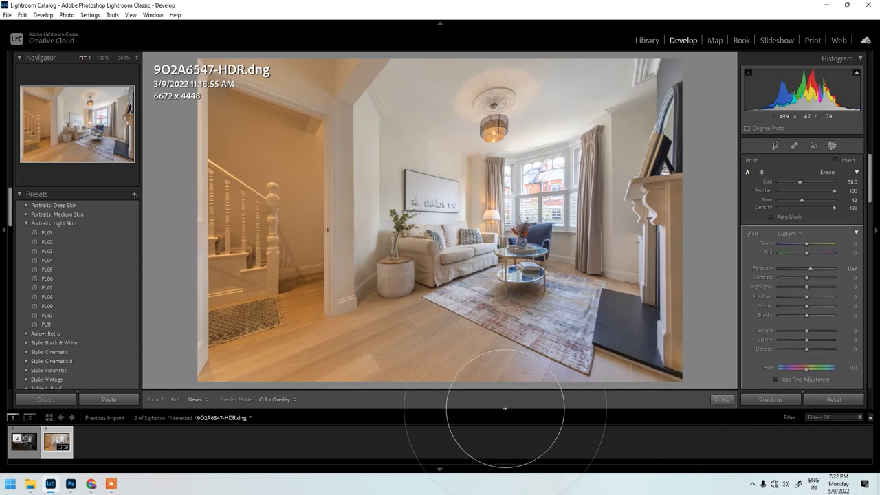
pyautogui.click(719, 399)
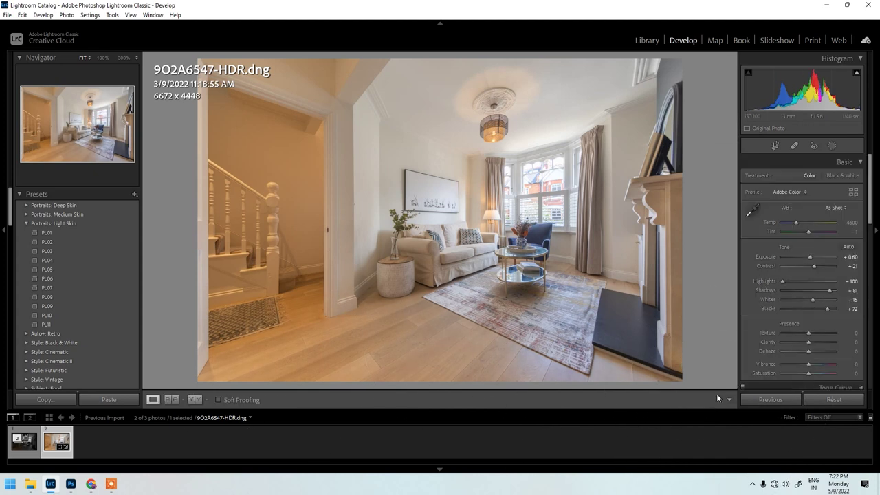
# Compare the photo before and after editing, correct its white balance from a neutral spot near the ceiling, and set Temp to 4300.
pyautogui.press('y')
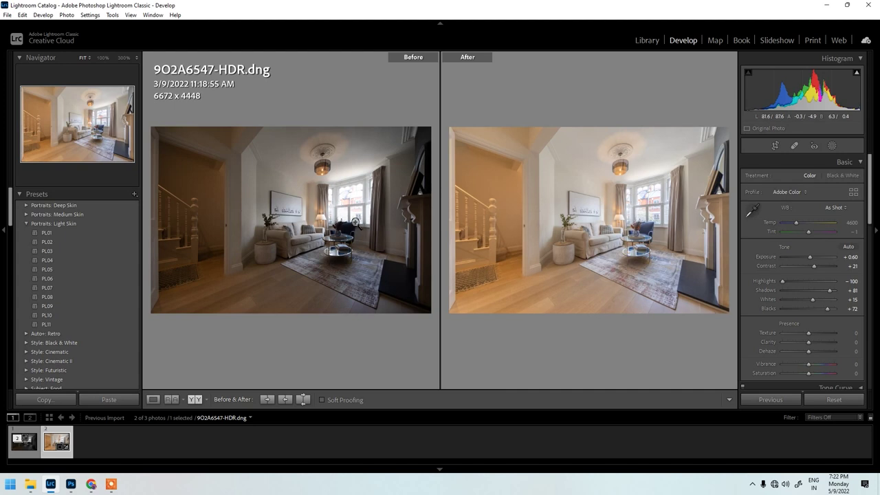
pyautogui.press('y')
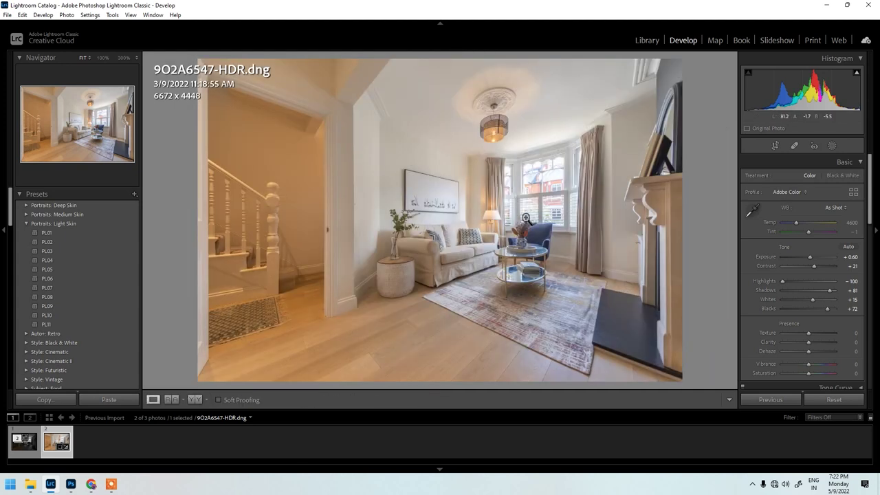
pyautogui.press('y')
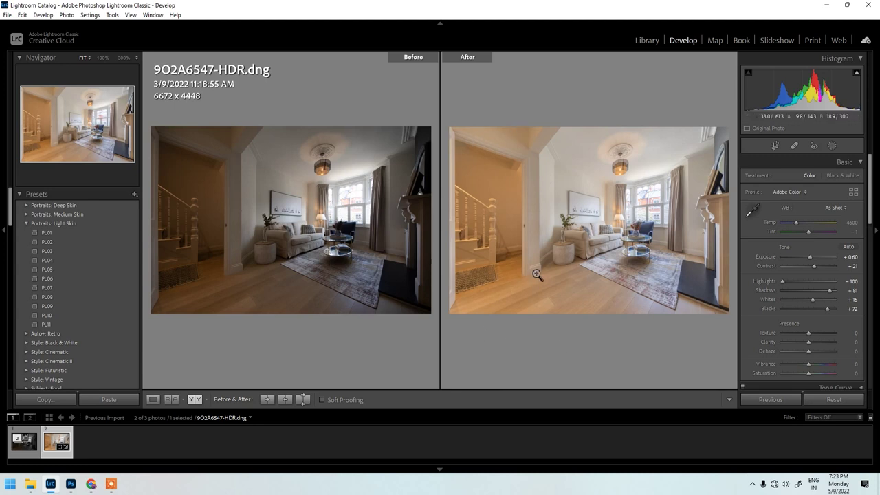
pyautogui.press('y')
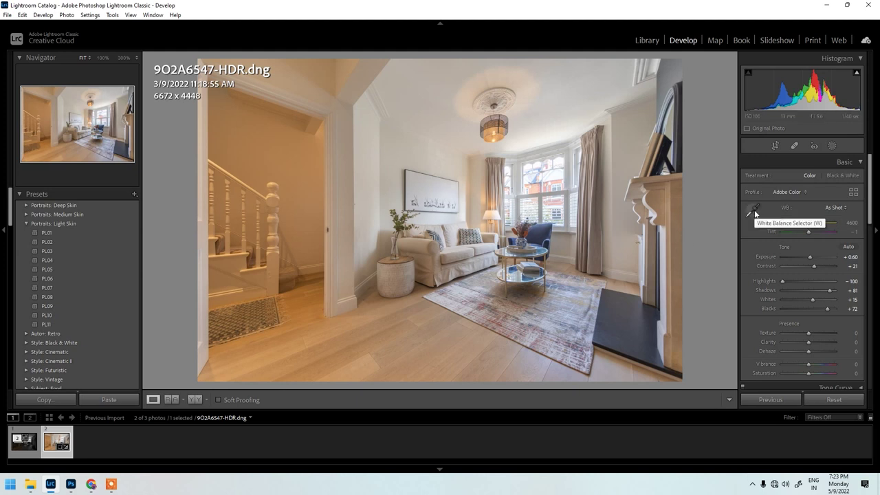
pyautogui.click(755, 211)
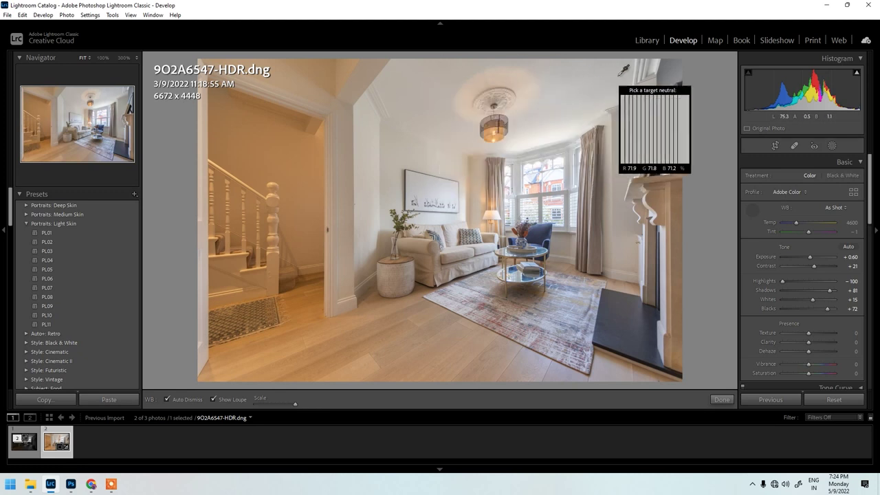
pyautogui.click(411, 104)
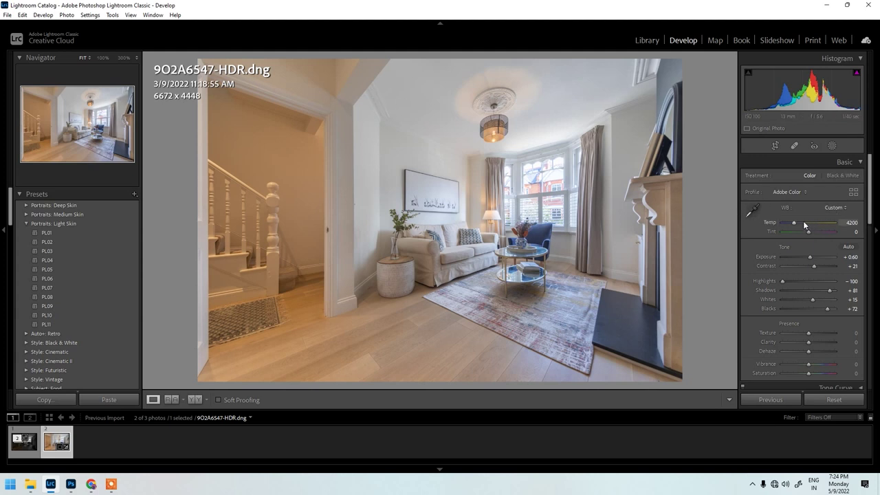
pyautogui.click(849, 223)
# Check the rug's colours in the before and after comparison and set the photo's Tint to −1.
pyautogui.press('y')
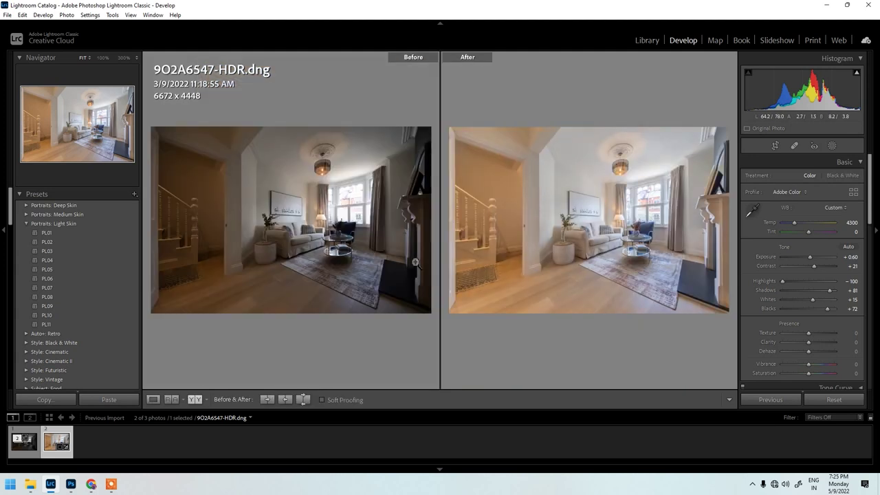
pyautogui.click(670, 277)
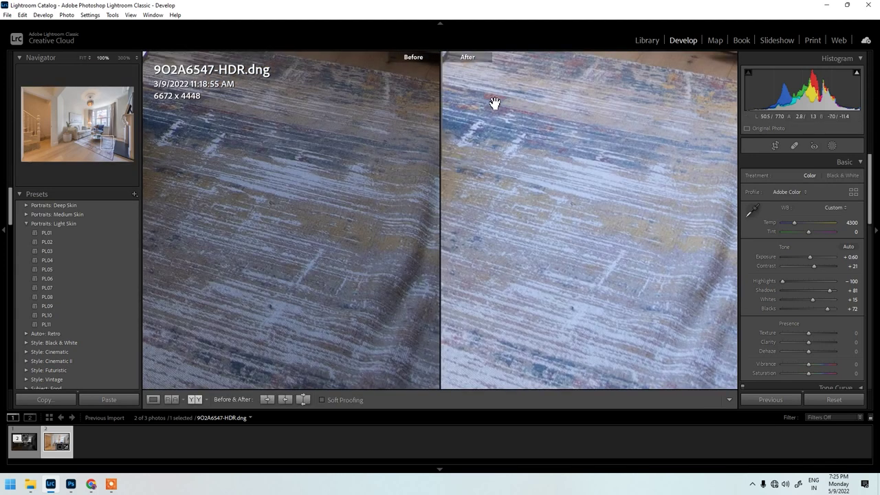
pyautogui.moveTo(507, 98); pyautogui.dragTo(597, 177)
pyautogui.press('y')
pyautogui.click(570, 215)
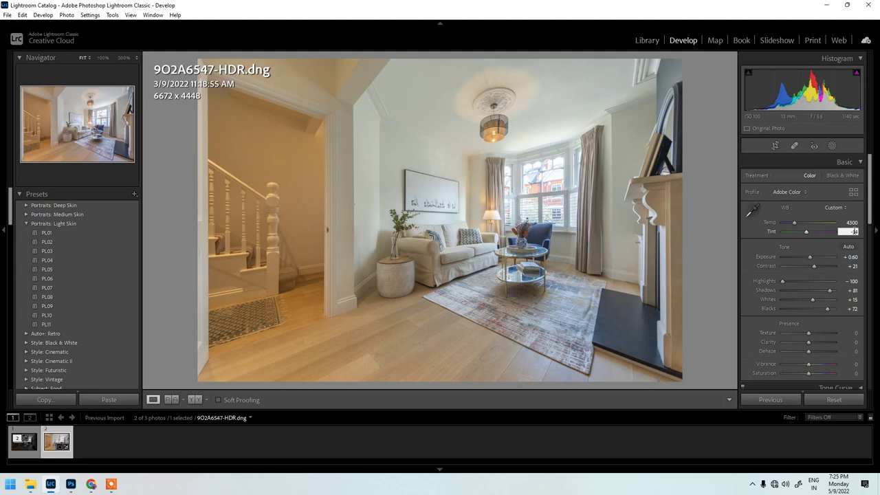
pyautogui.press('Return')
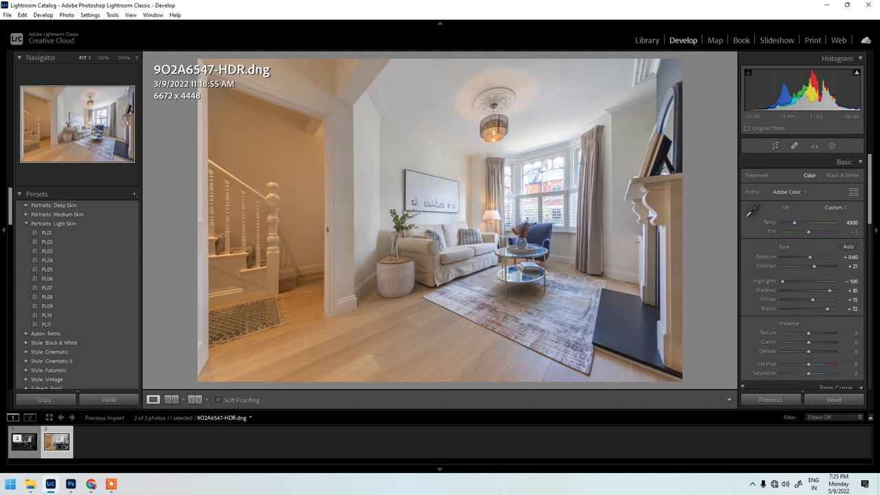
# Reduce the photo's Yellow saturation to −20.
pyautogui.scroll(-6, 800, 247)
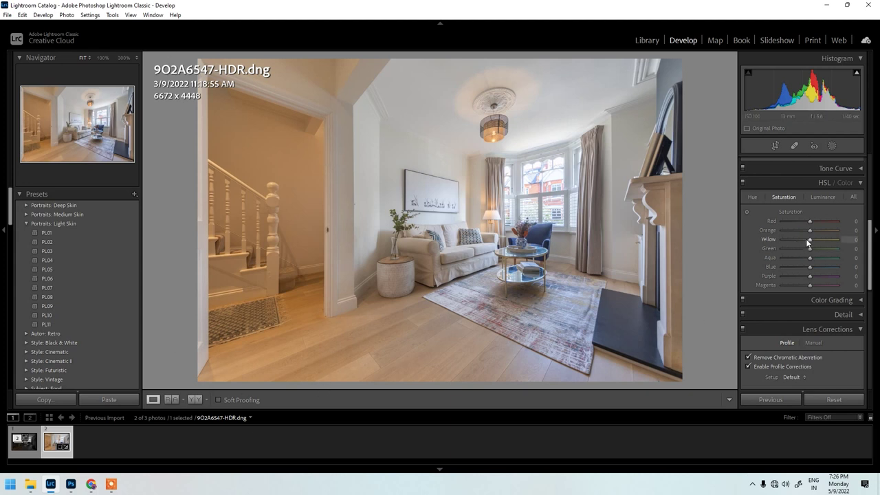
pyautogui.moveTo(807, 240); pyautogui.dragTo(776, 237)
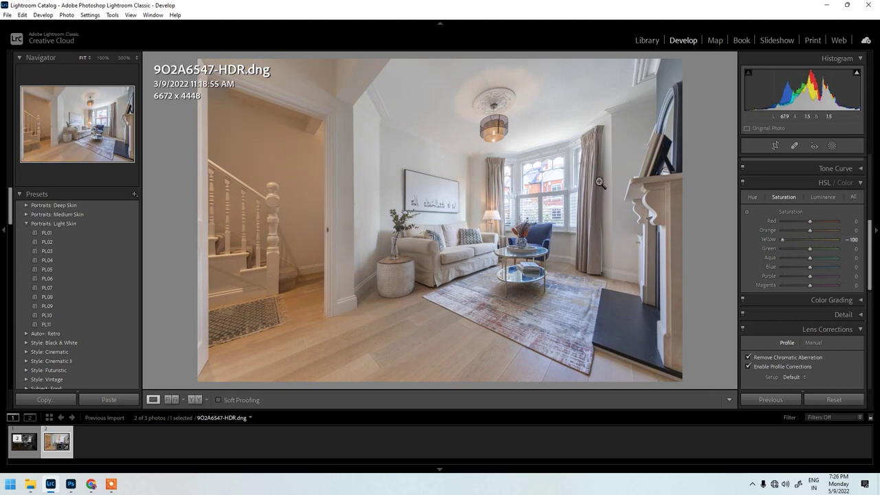
pyautogui.moveTo(782, 238); pyautogui.dragTo(806, 243)
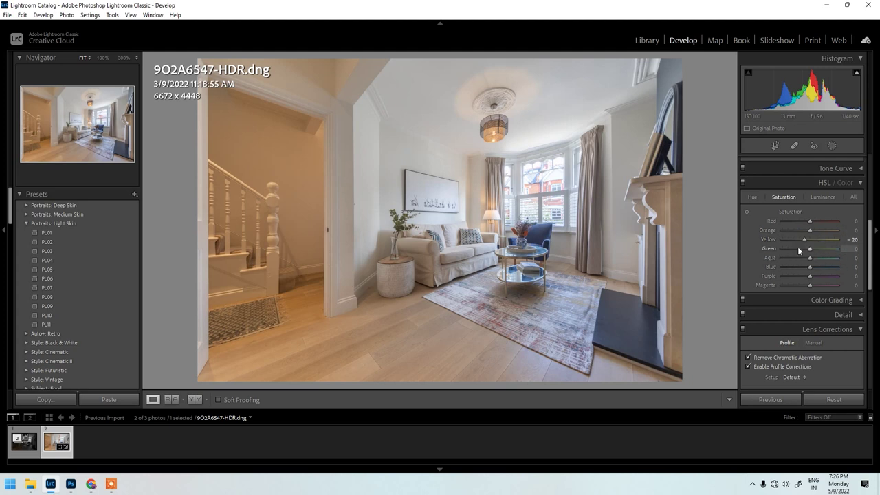
# Paint a new brush mask over the staircase hallway and cool it with Temp −24 and Tint −4.
pyautogui.scroll(5, 828, 246)
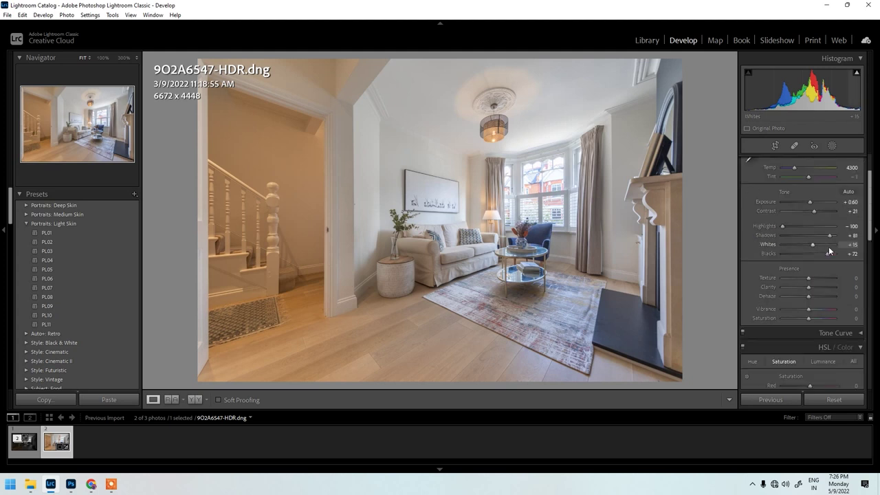
pyautogui.click(831, 146)
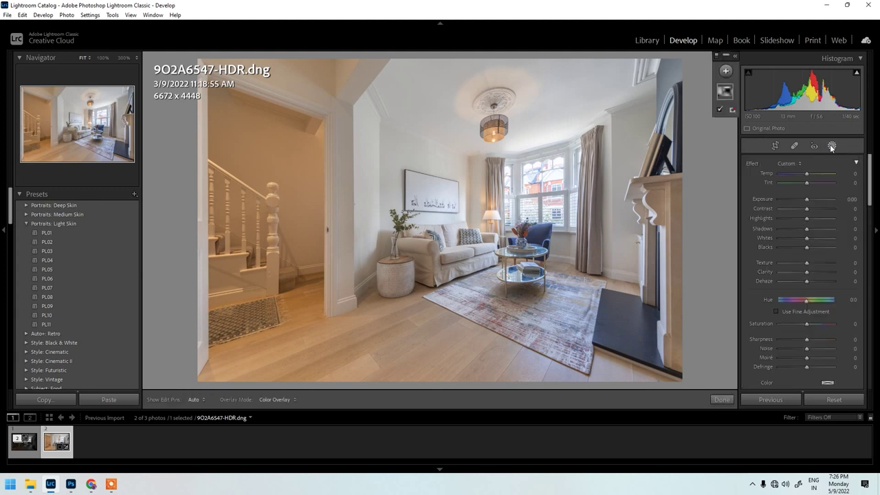
pyautogui.click(727, 71)
pyautogui.click(731, 117)
pyautogui.moveTo(806, 244); pyautogui.dragTo(803, 245)
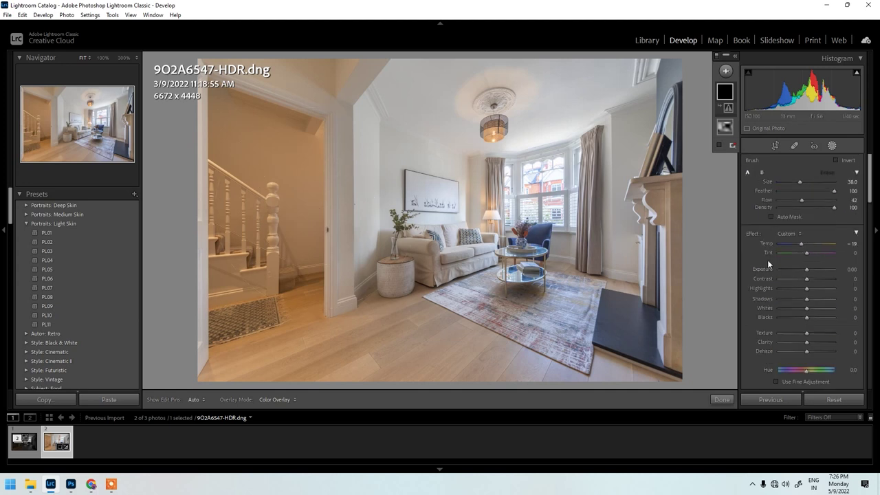
pyautogui.scroll(3, 240, 146)
pyautogui.moveTo(229, 133)
pyautogui.mouseDown()
pyautogui.moveTo(229, 173)
pyautogui.moveTo(243, 199)
pyautogui.mouseUp()
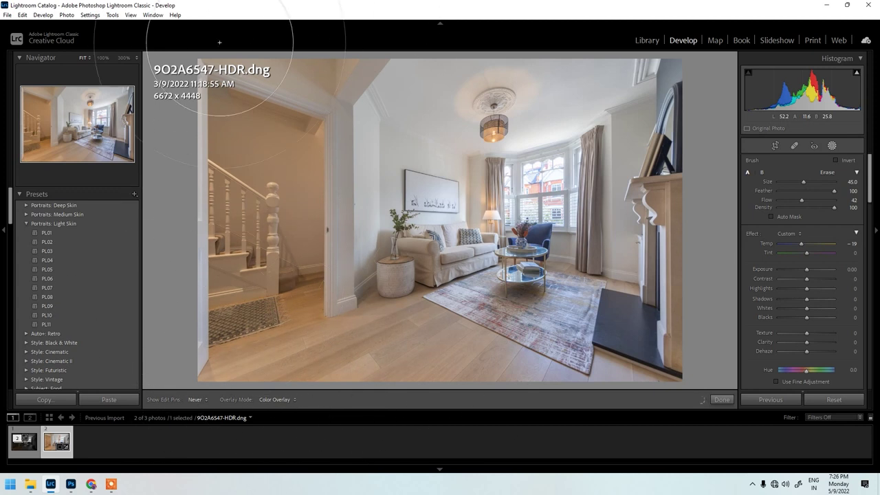
pyautogui.press('h')
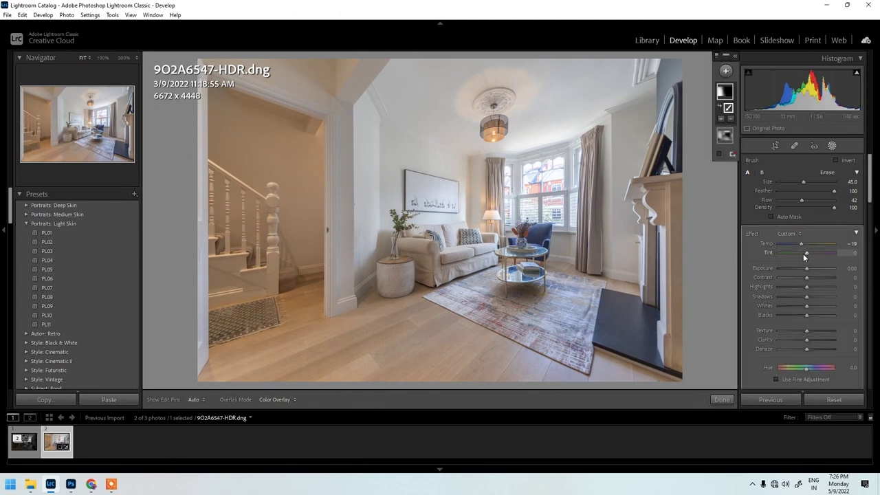
pyautogui.moveTo(804, 253); pyautogui.dragTo(799, 243)
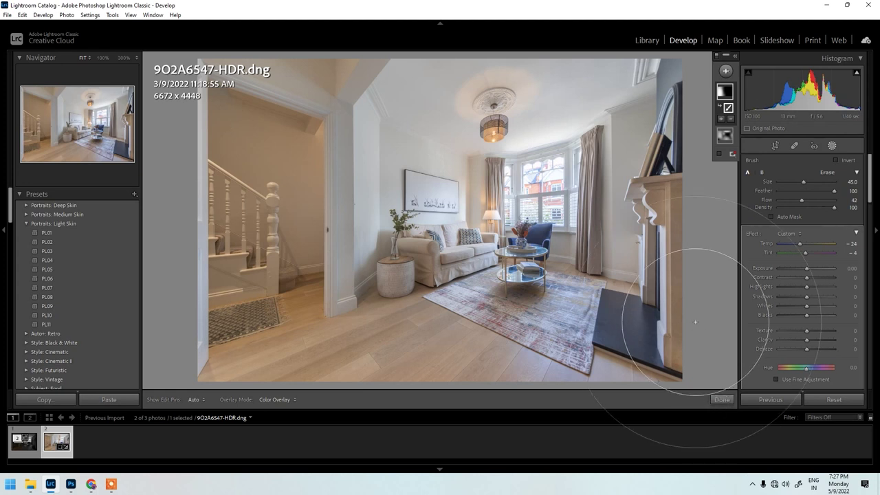
pyautogui.click(721, 399)
# Create another brush mask with a warming Temp of 21 and a Tint of −3.
pyautogui.click(831, 144)
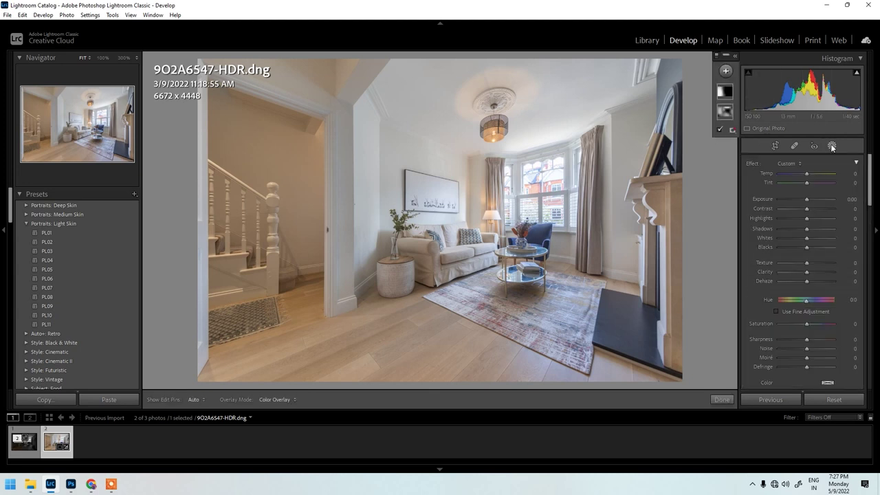
pyautogui.click(726, 71)
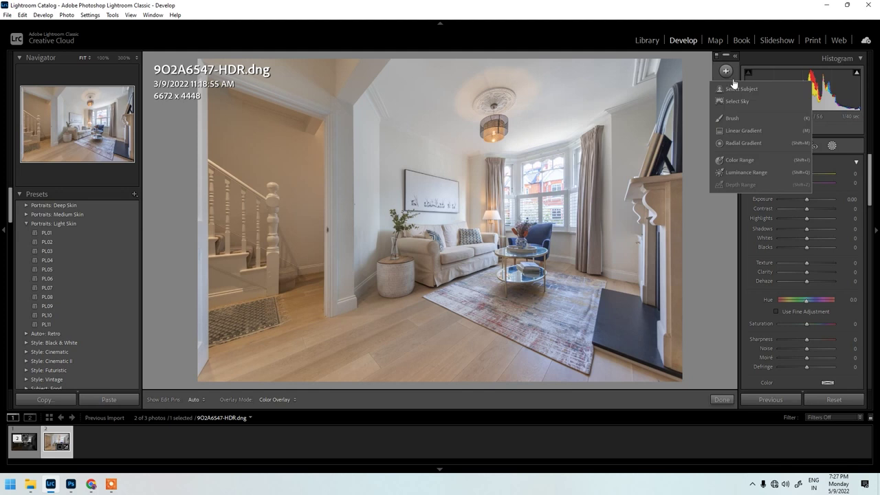
pyautogui.click(736, 115)
pyautogui.moveTo(806, 243); pyautogui.dragTo(813, 245)
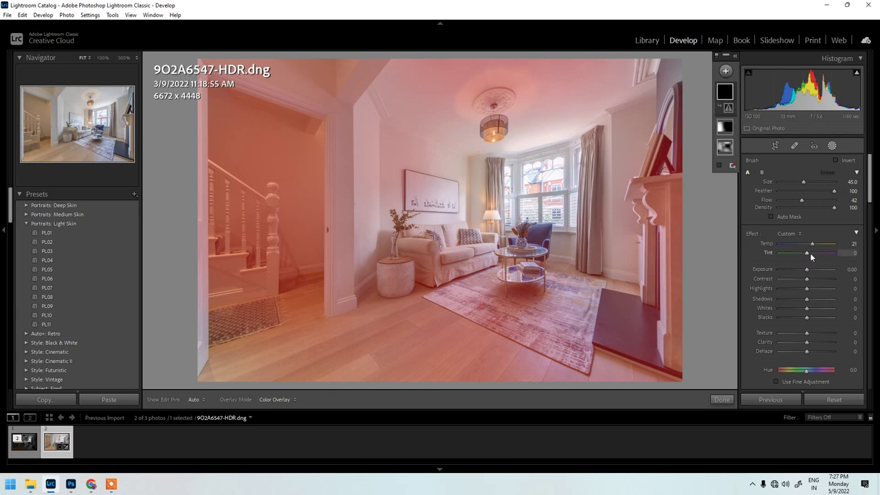
pyautogui.moveTo(807, 253); pyautogui.dragTo(806, 256)
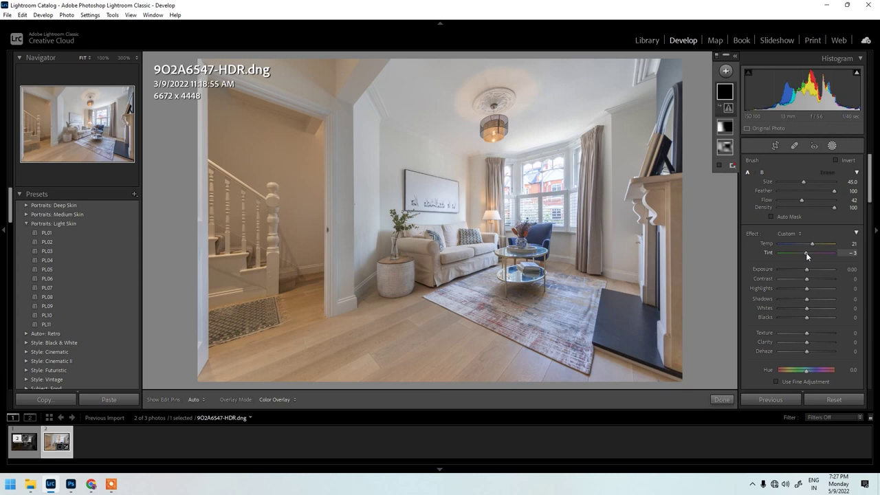
pyautogui.moveTo(807, 255); pyautogui.dragTo(807, 256)
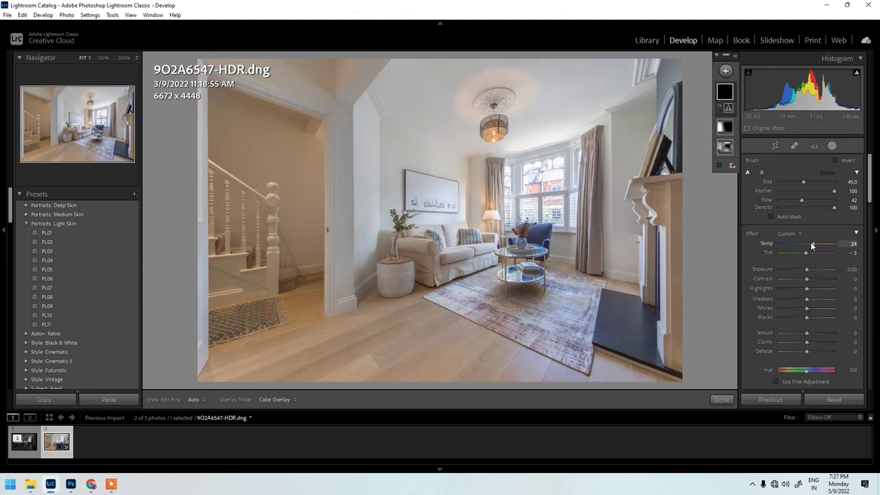
# Paint the warming mask over the pillar, the sofa area and the hallway door frame, varying the brush size between 40 and 19.
pyautogui.scroll(-1, 365, 172)
pyautogui.moveTo(342, 136); pyautogui.dragTo(349, 256)
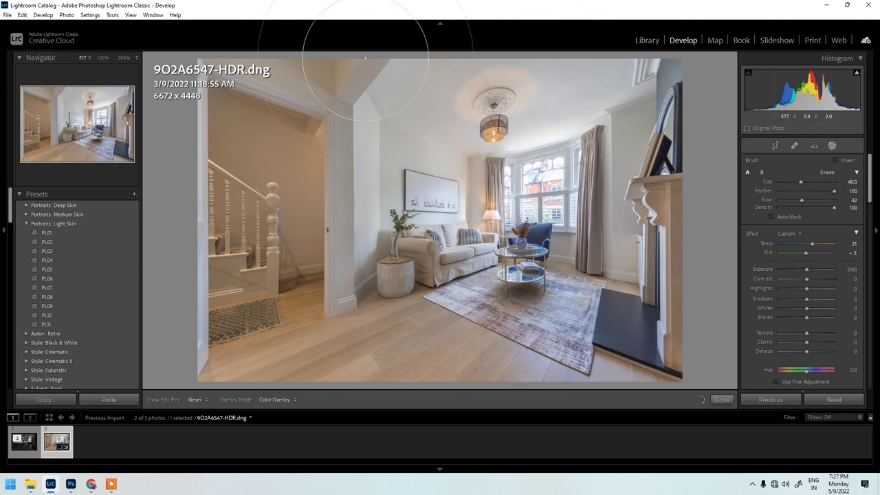
pyautogui.scroll(-1, 430, 223)
pyautogui.moveTo(430, 224); pyautogui.dragTo(453, 226)
pyautogui.press('[')
pyautogui.press('[')
pyautogui.press('[')
pyautogui.press('[')
pyautogui.press('[')
pyautogui.press('[')
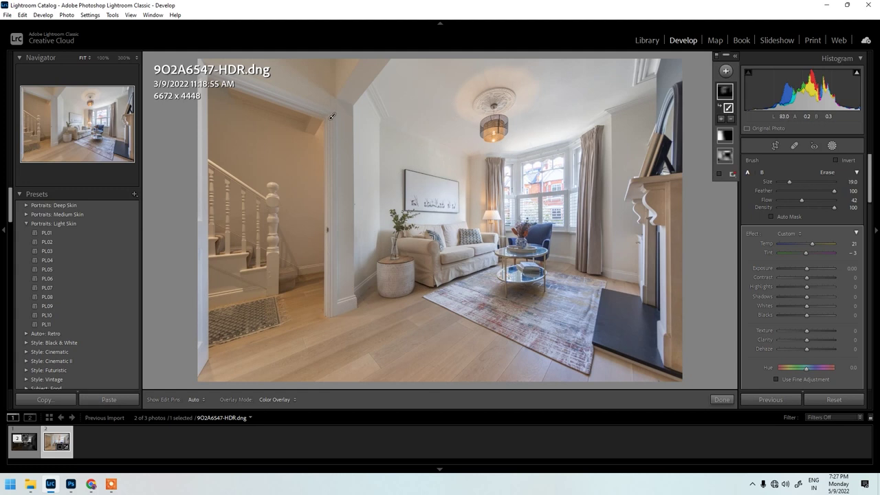
pyautogui.press('h')
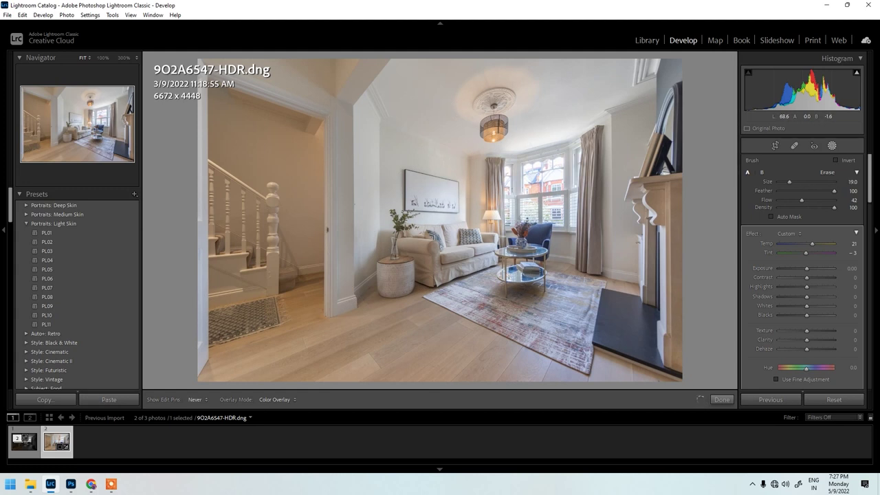
pyautogui.scroll(-1, 332, 117)
pyautogui.click(332, 117)
pyautogui.press('h')
pyautogui.press(']')
pyautogui.press(']')
pyautogui.press('h')
pyautogui.press('h')
pyautogui.press('h')
pyautogui.press('h')
pyautogui.press('h')
pyautogui.press('h')
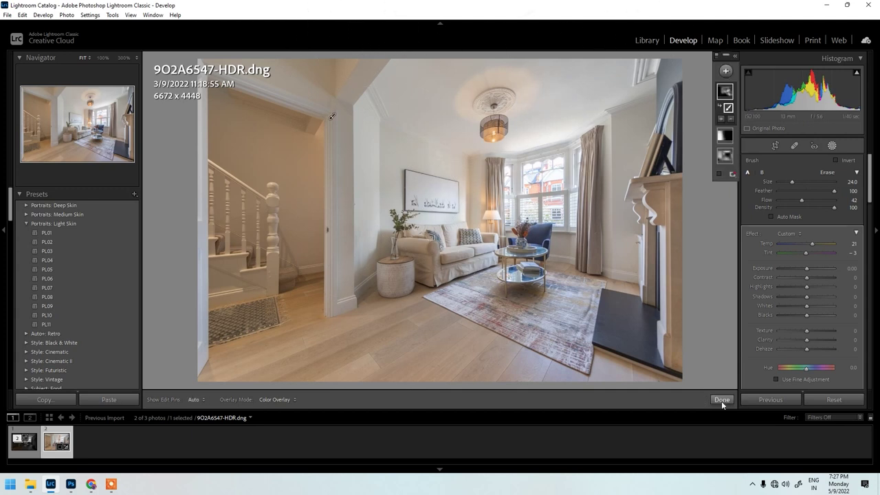
# Finish the brush masking and compare the photo before and after, examining the sofa, staircase doorway and wooden floor up close.
pyautogui.click(723, 400)
pyautogui.press('y')
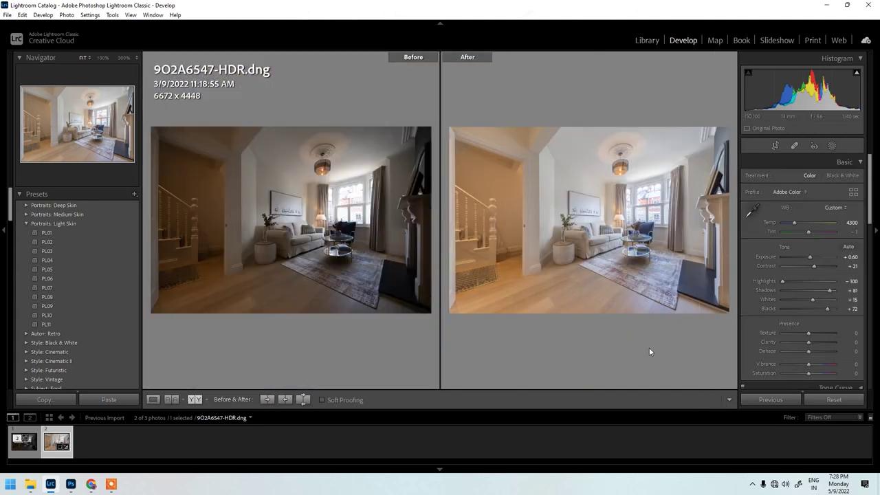
pyautogui.click(574, 220)
pyautogui.scroll(-6, 477, 290)
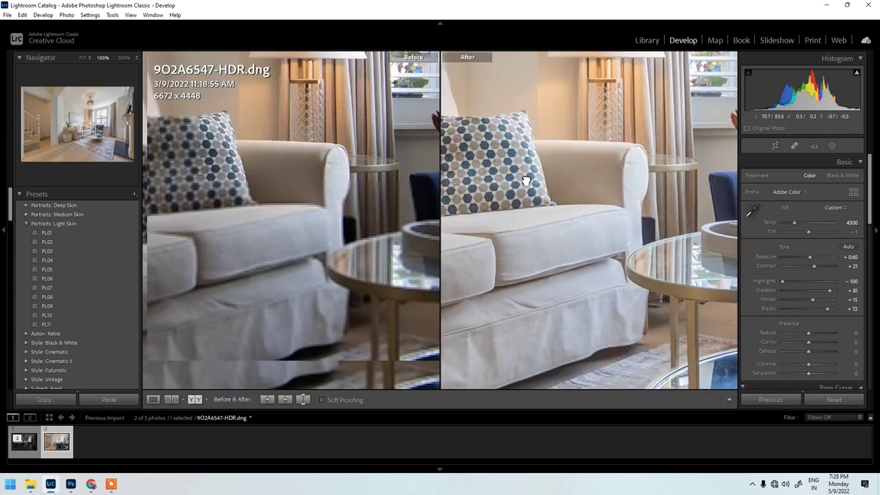
pyautogui.moveTo(459, 119); pyautogui.dragTo(450, 148)
pyautogui.moveTo(701, 180); pyautogui.dragTo(613, 183)
pyautogui.click(595, 196)
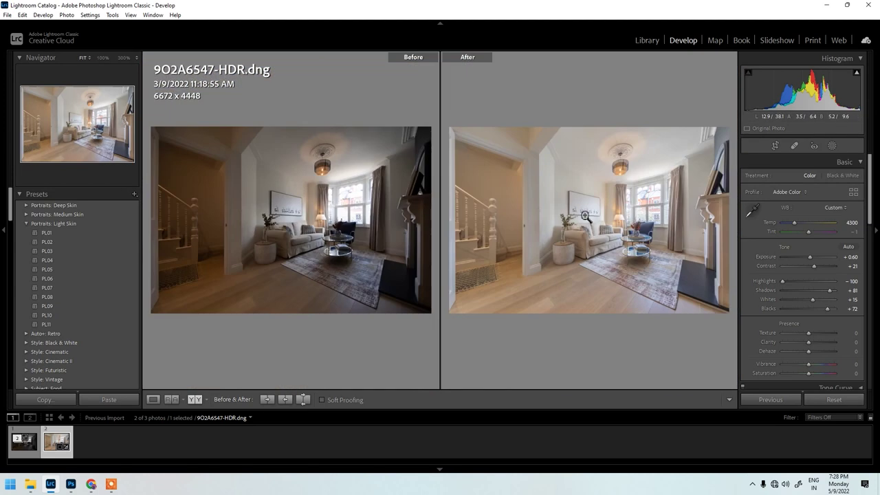
pyautogui.click(504, 216)
pyautogui.scroll(3, 503, 217)
pyautogui.click(553, 217)
pyautogui.click(525, 300)
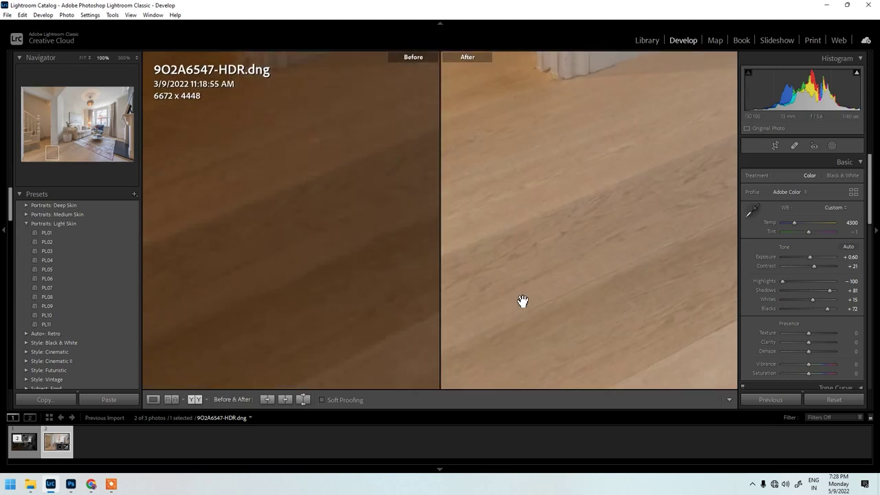
pyautogui.click(548, 279)
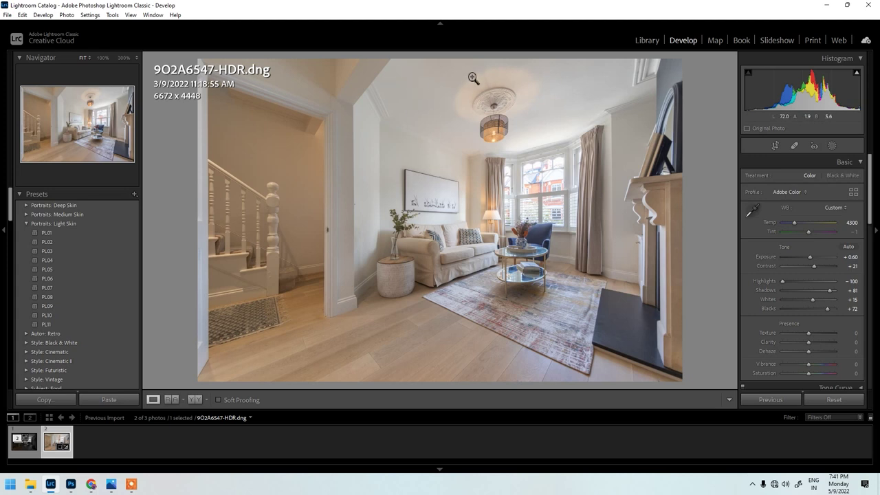
# Switch to the Photos viewer and examine the edited reference images 9O2A6544 and 9O2A6546, especially the wall and floor colours.
pyautogui.click(31, 484)
pyautogui.doubleClick(126, 123)
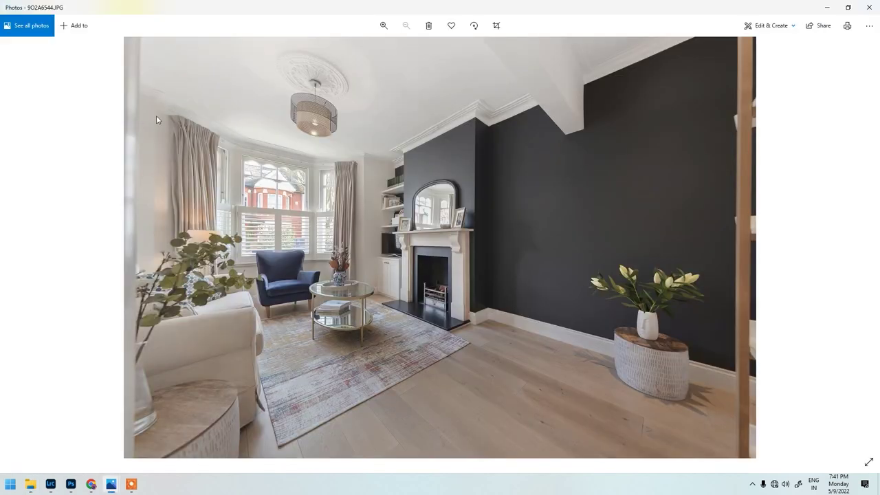
pyautogui.press('Right')
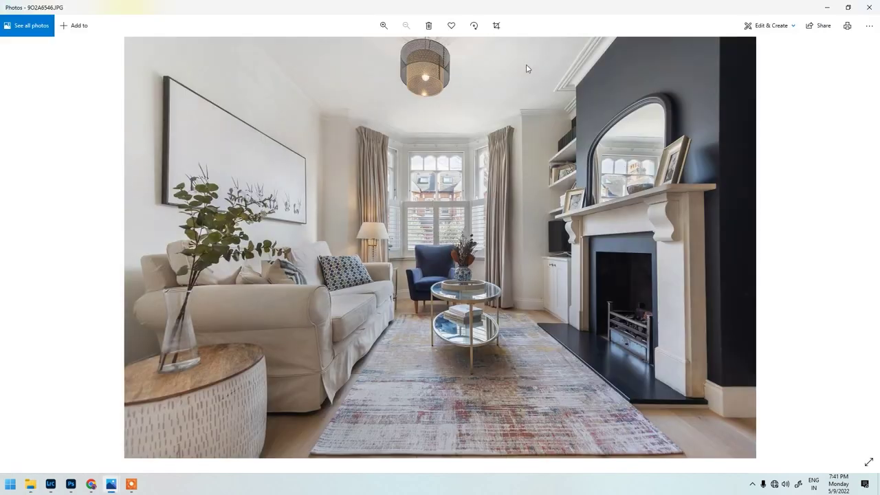
pyautogui.press('Left')
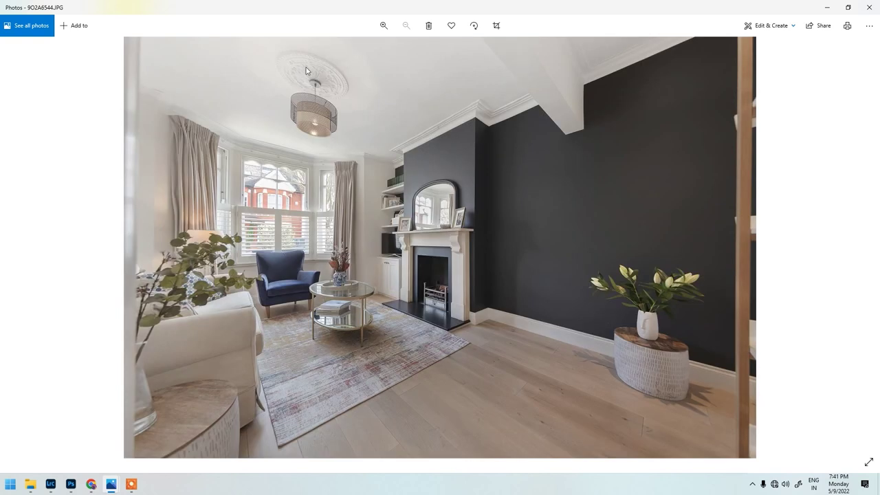
pyautogui.scroll(2, 479, 391)
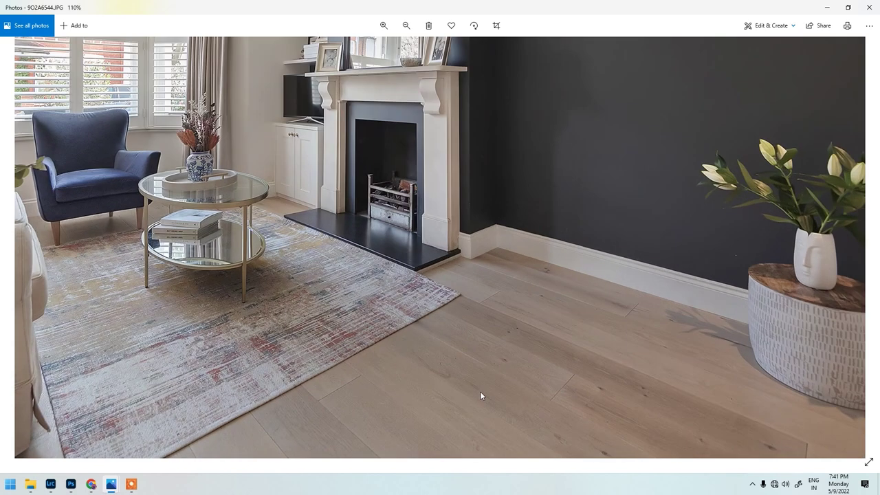
pyautogui.scroll(-2, 408, 384)
pyautogui.scroll(2, 408, 388)
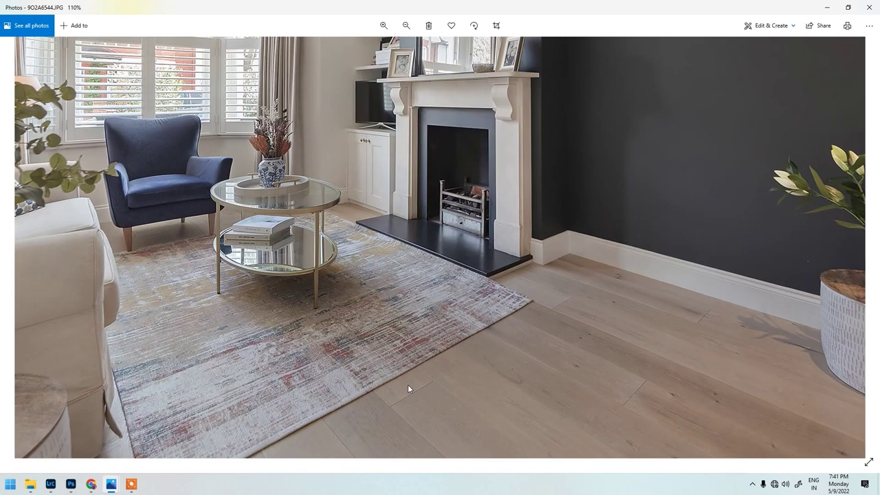
pyautogui.scroll(-2, 407, 388)
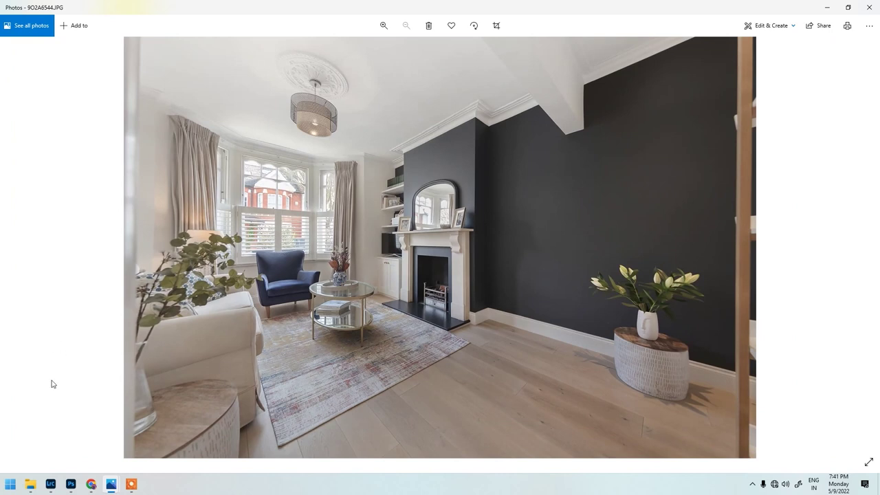
# Return to Lightroom Classic and export 9O2A6547-HDR as an sRGB JPEG at quality 100 and 300 pixels per inch to the Edited subfolder.
pyautogui.click(50, 484)
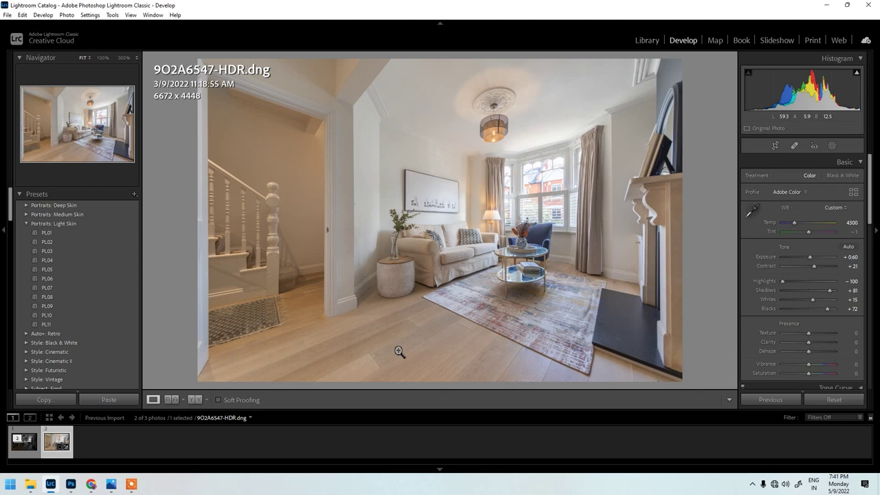
pyautogui.rightClick(51, 445)
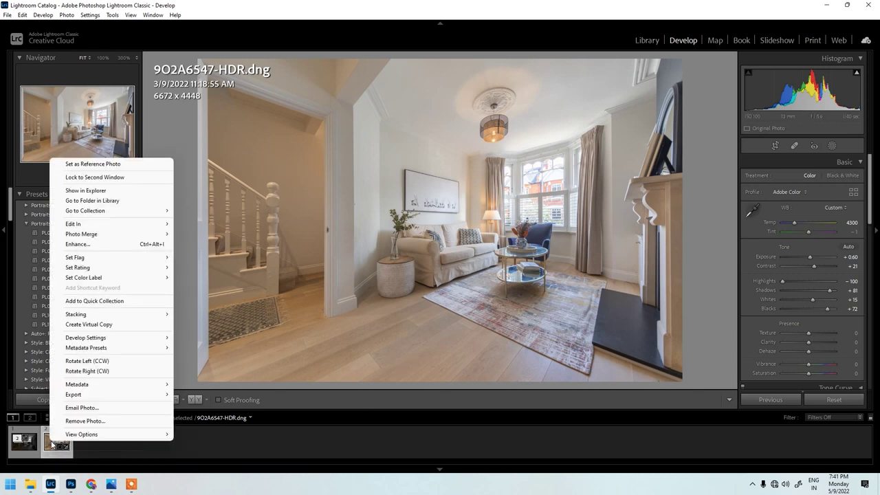
pyautogui.moveTo(150, 394)
pyautogui.click(194, 395)
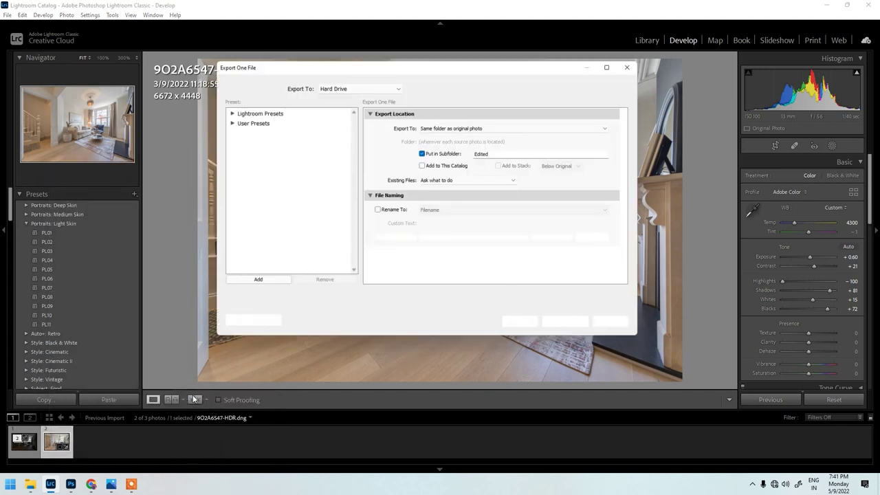
pyautogui.scroll(-5, 500, 200)
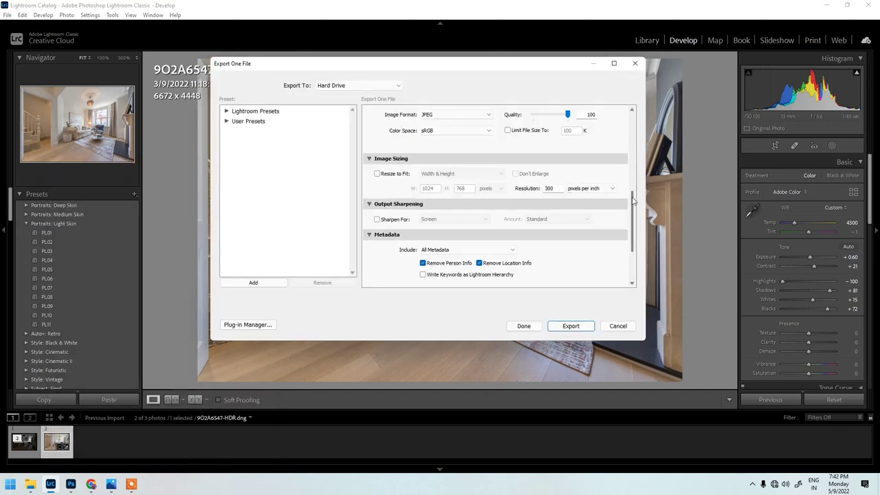
pyautogui.scroll(2, 626, 186)
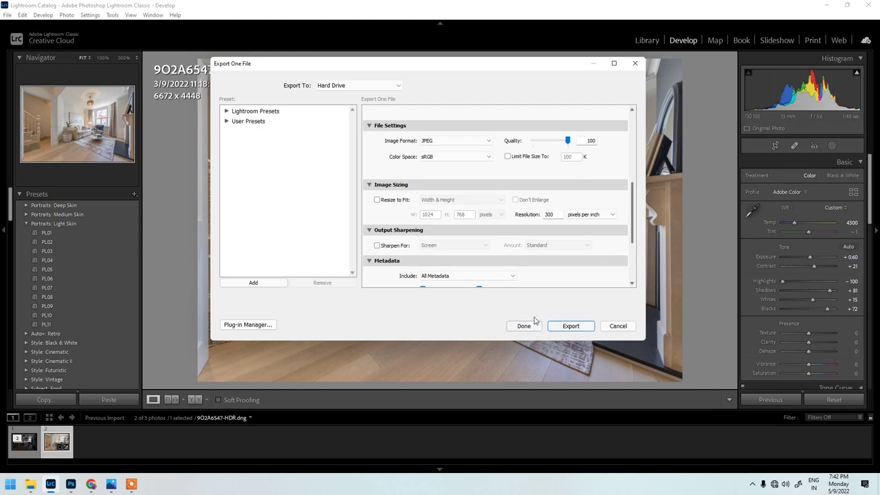
pyautogui.click(571, 326)
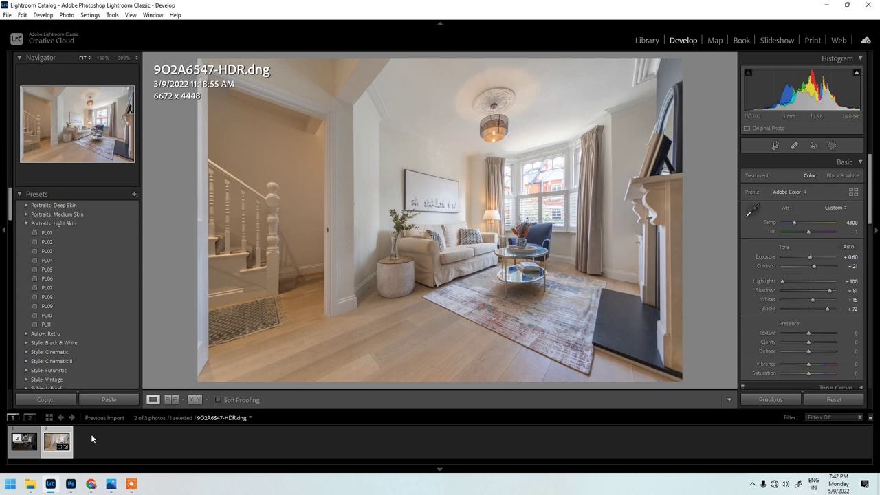
# Find the exported 9O2A6547-HDR JPEG in the Raw folder's Edited subfolder and open it in Photoshop.
pyautogui.click(30, 484)
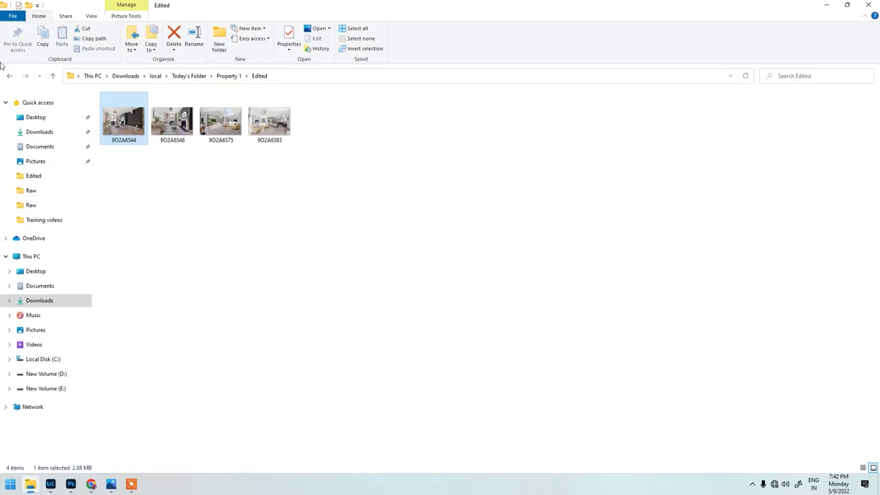
pyautogui.click(9, 76)
pyautogui.doubleClick(168, 120)
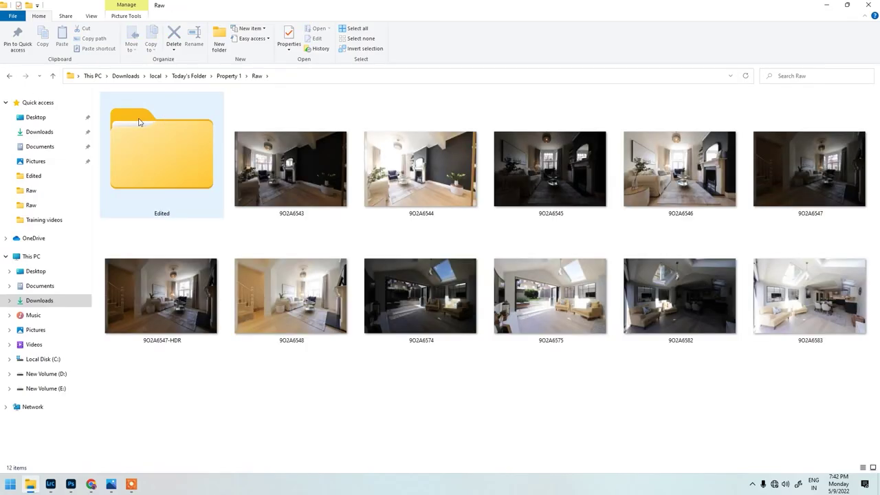
pyautogui.doubleClick(139, 122)
pyautogui.click(123, 143)
pyautogui.moveTo(123, 145); pyautogui.dragTo(318, 22)
pyautogui.hotkey('alt', 'Tab')
pyautogui.hotkey('alt', 'Tab')
pyautogui.hotkey('alt', 'Tab')
pyautogui.hotkey('alt', 'Tab')
pyautogui.hotkey('alt', 'Tab')
pyautogui.hotkey('alt', 'Tab')
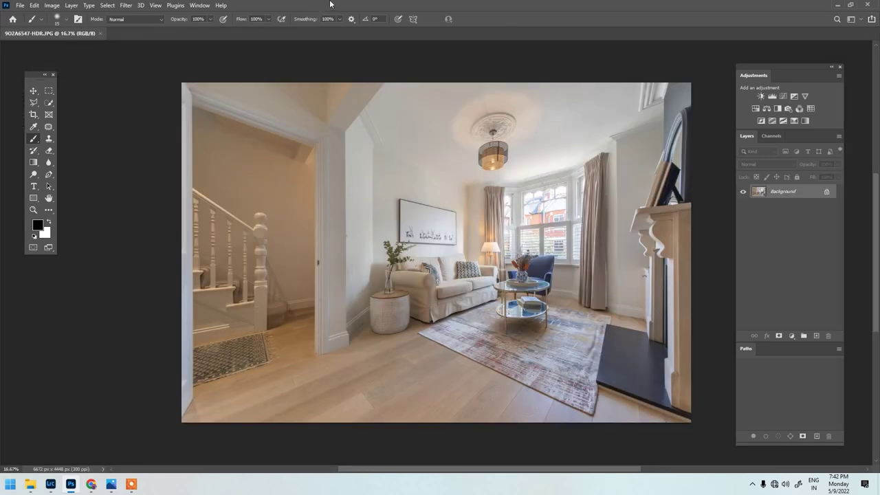
# Inspect the ceiling cornice, pillar and hallway door frame up close for colour casts and blemishes.
pyautogui.scroll(1, 657, 409)
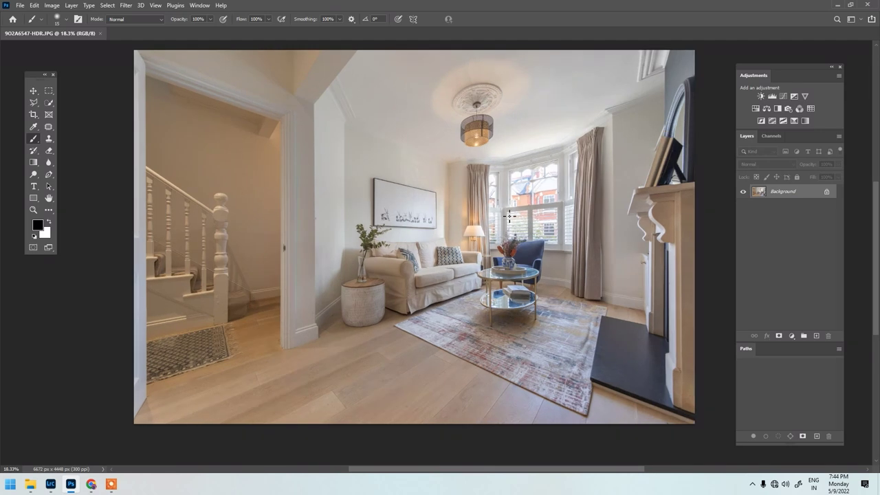
pyautogui.scroll(10, 386, 116)
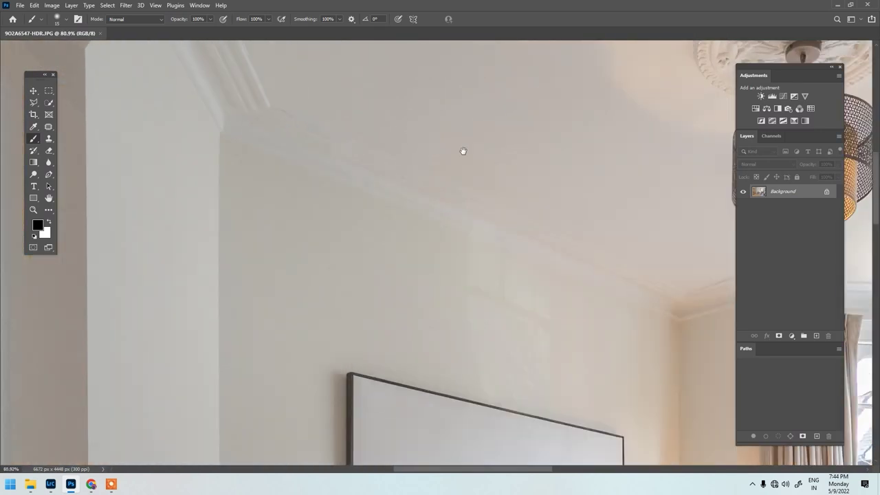
pyautogui.scroll(3, 415, 162)
pyautogui.scroll(-4, 289, 143)
pyautogui.moveTo(202, 182); pyautogui.dragTo(651, 316)
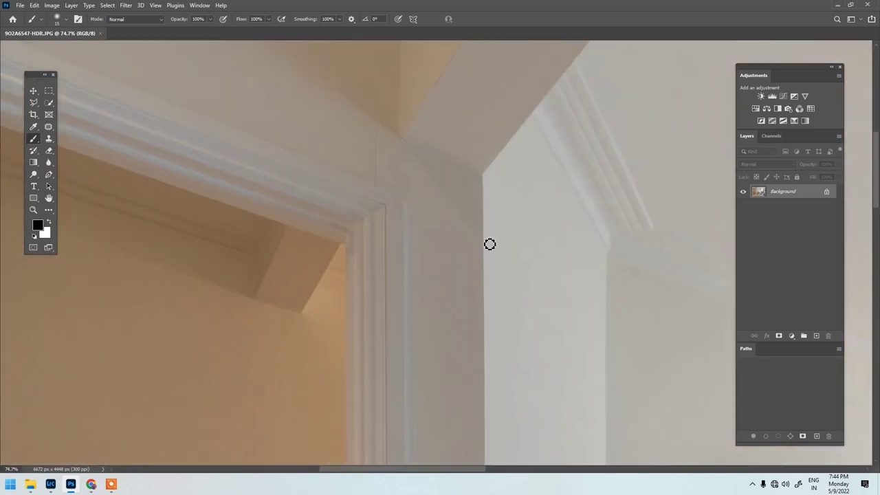
pyautogui.scroll(2, 411, 198)
pyautogui.moveTo(348, 162); pyautogui.dragTo(620, 288)
pyautogui.scroll(-5, 289, 124)
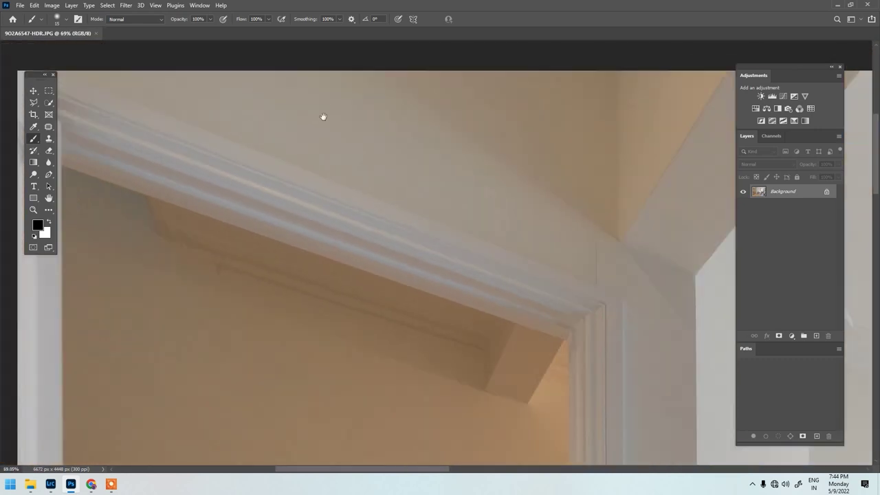
pyautogui.scroll(1, 306, 163)
pyautogui.moveTo(331, 289); pyautogui.dragTo(354, 148)
pyautogui.scroll(-5, 354, 147)
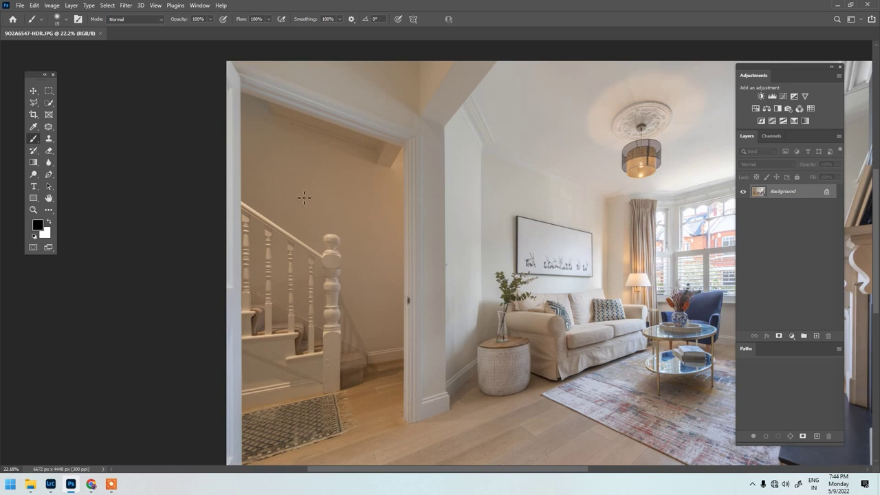
# Inspect the sofa, framed picture, window and rug areas for remaining colour or retouching problems.
pyautogui.scroll(4, 353, 236)
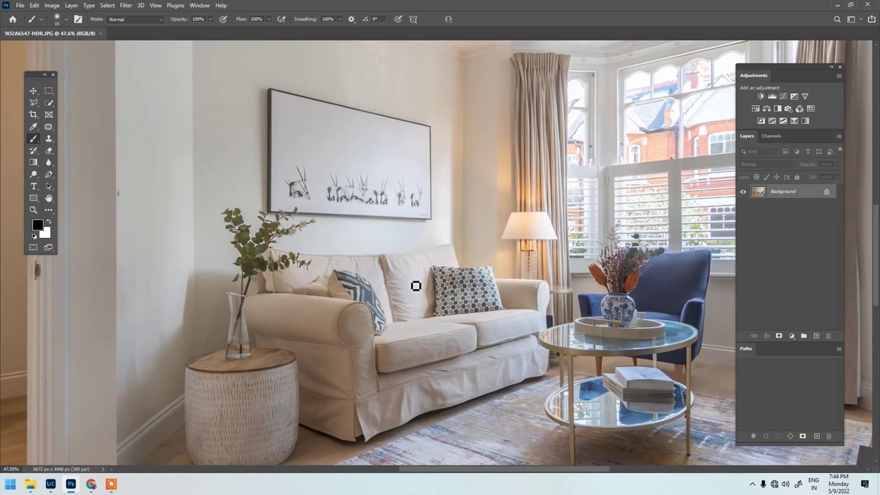
pyautogui.scroll(3, 407, 261)
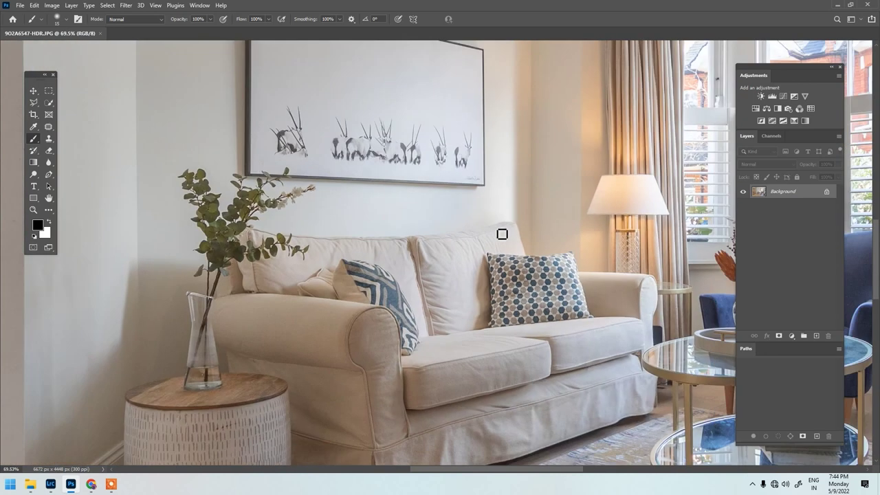
pyautogui.scroll(-3, 502, 234)
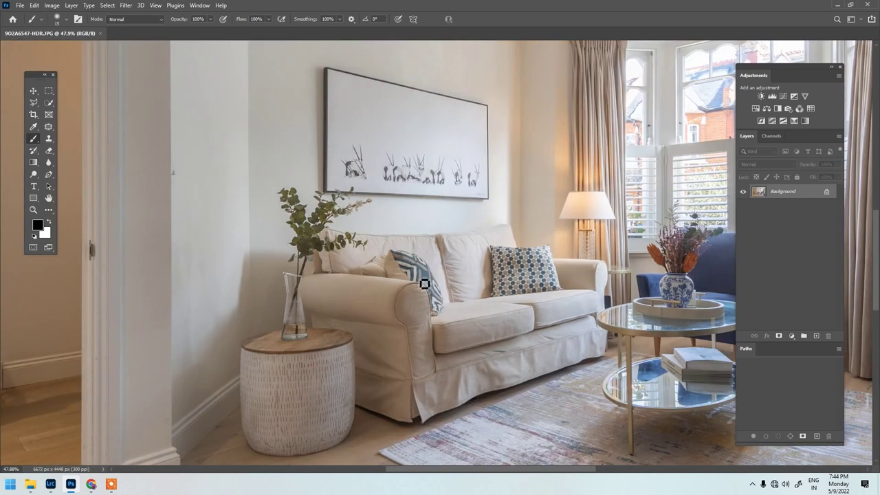
pyautogui.scroll(-3, 435, 266)
pyautogui.moveTo(550, 315); pyautogui.dragTo(339, 347)
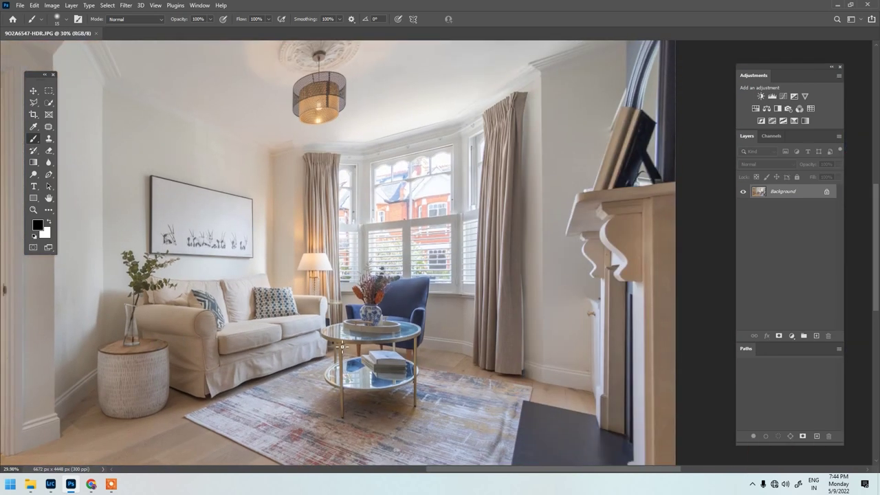
pyautogui.scroll(-1, 371, 275)
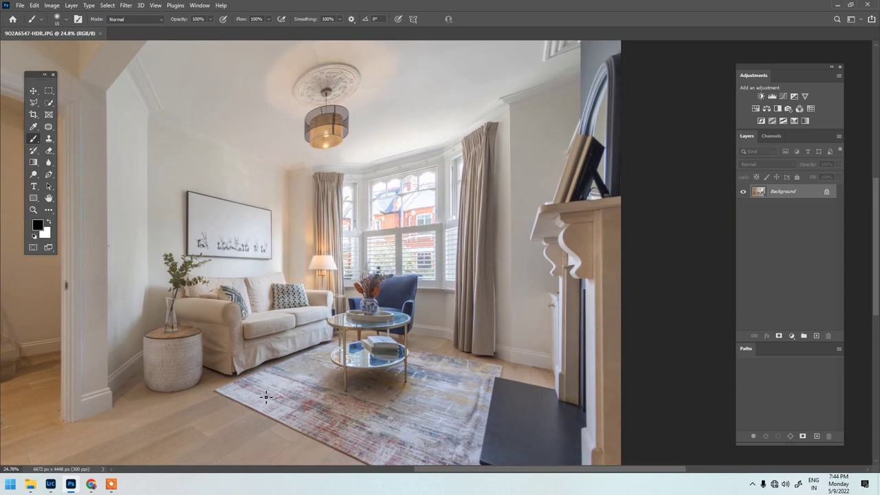
pyautogui.scroll(-1, 481, 383)
pyautogui.scroll(-1, 481, 383)
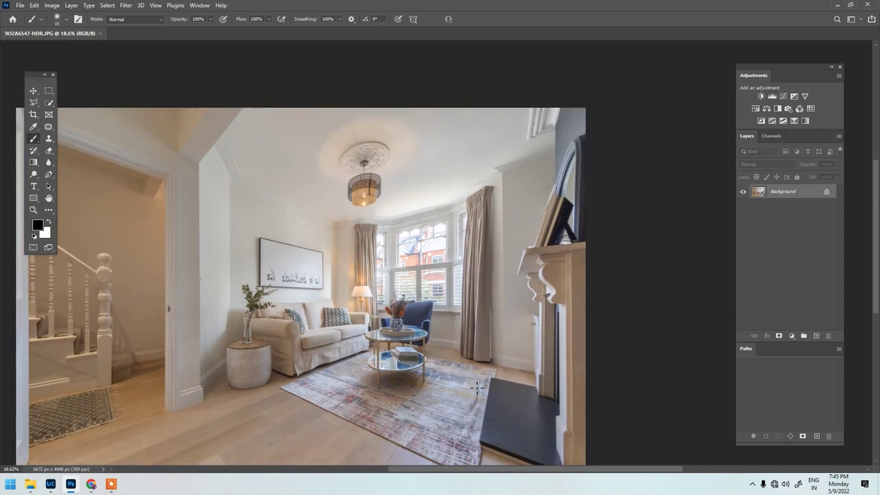
pyautogui.scroll(-1, 413, 405)
# Examine the blue wall, ceiling moulding and mirror frame above the fireplace at high magnification.
pyautogui.scroll(5, 566, 192)
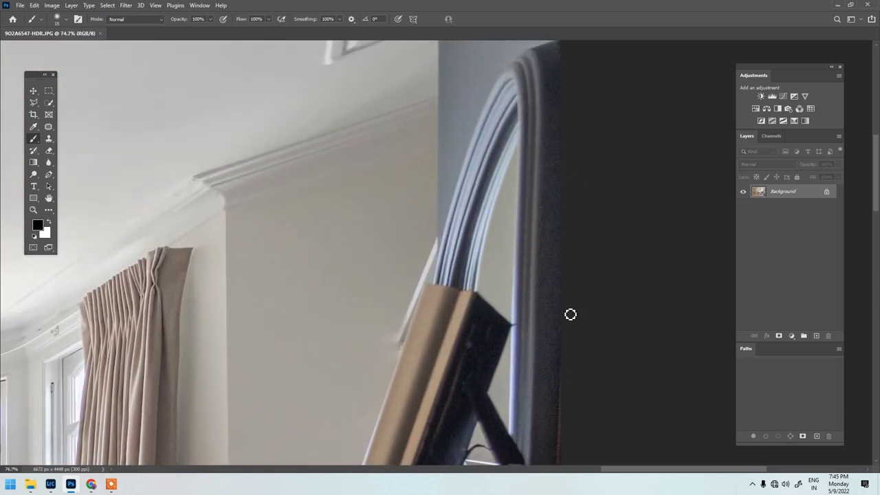
pyautogui.scroll(-1, 550, 128)
pyautogui.scroll(2, 544, 158)
pyautogui.scroll(-1, 526, 124)
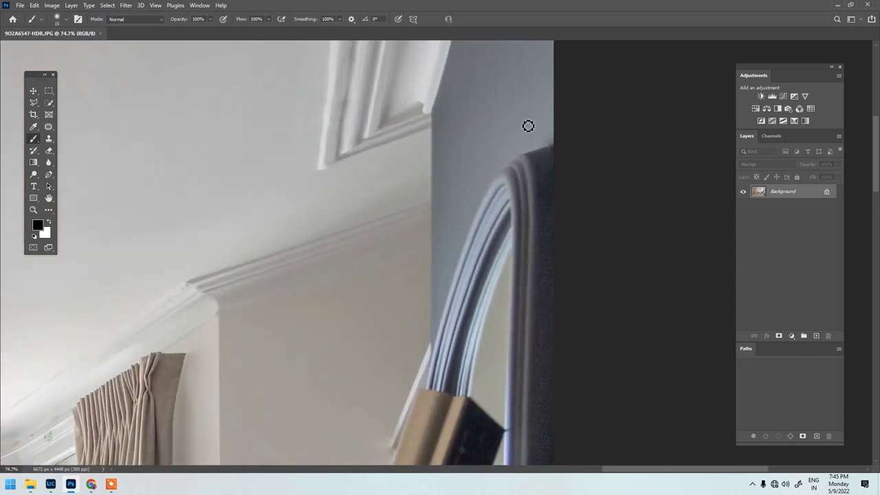
pyautogui.scroll(2, 526, 125)
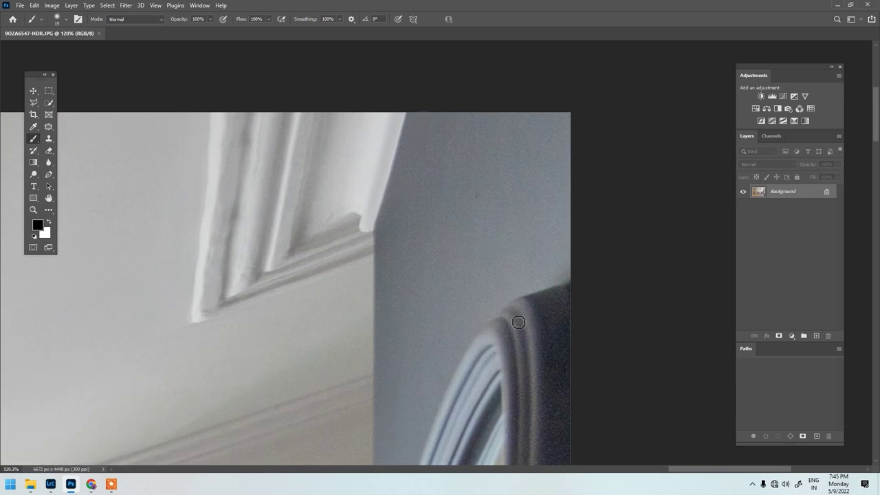
pyautogui.moveTo(416, 184); pyautogui.dragTo(418, 139)
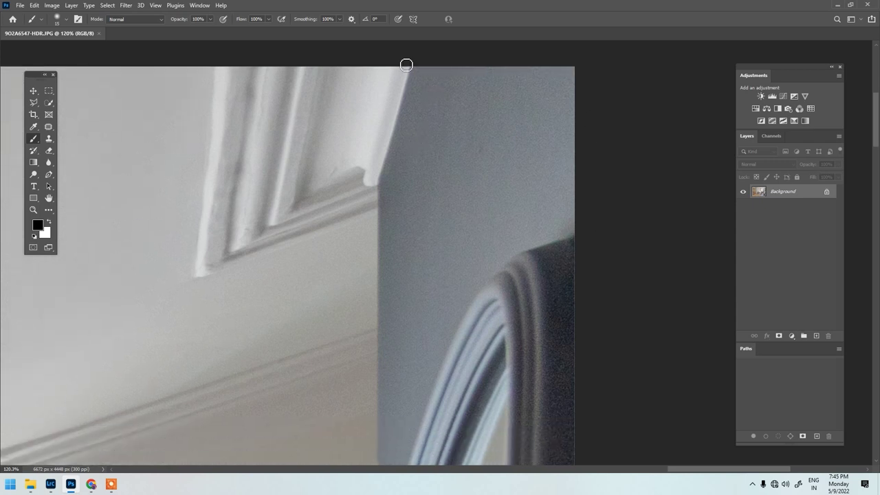
# Inspect the mirror frame, the books on the mantelpiece and the black hearth up close for colour casts and blemishes.
pyautogui.scroll(-5, 406, 277)
pyautogui.moveTo(410, 298); pyautogui.dragTo(420, 206)
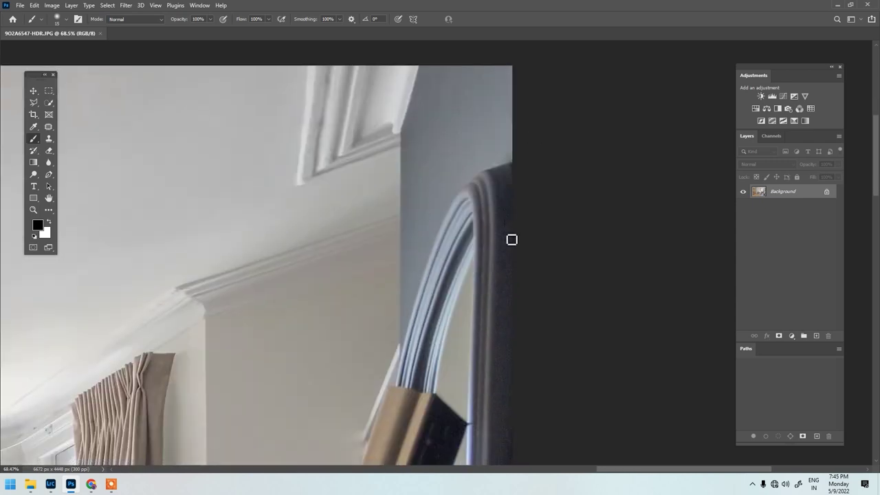
pyautogui.scroll(-4, 511, 223)
pyautogui.moveTo(511, 246); pyautogui.dragTo(512, 154)
pyautogui.scroll(4, 514, 200)
pyautogui.scroll(1, 514, 200)
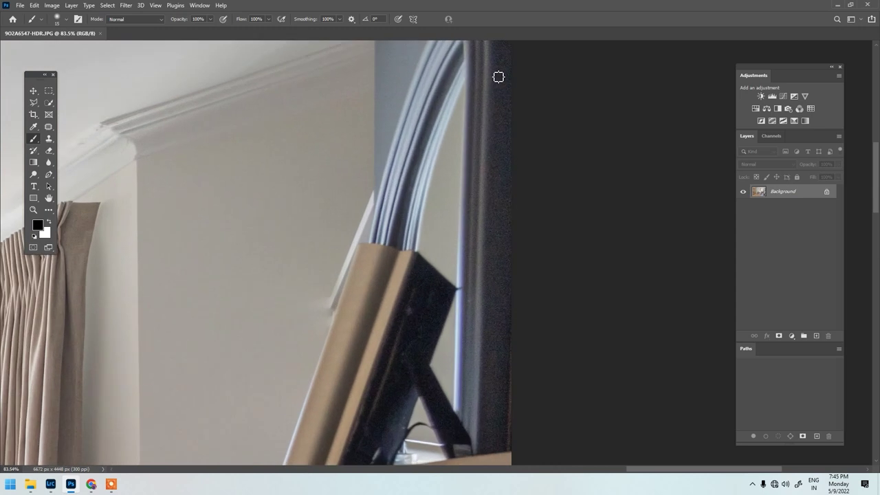
pyautogui.scroll(-3, 501, 376)
pyautogui.moveTo(501, 376); pyautogui.dragTo(474, 103)
pyautogui.scroll(-2, 430, 326)
pyautogui.moveTo(432, 324); pyautogui.dragTo(563, 42)
pyautogui.scroll(2, 414, 263)
pyautogui.scroll(4, 412, 247)
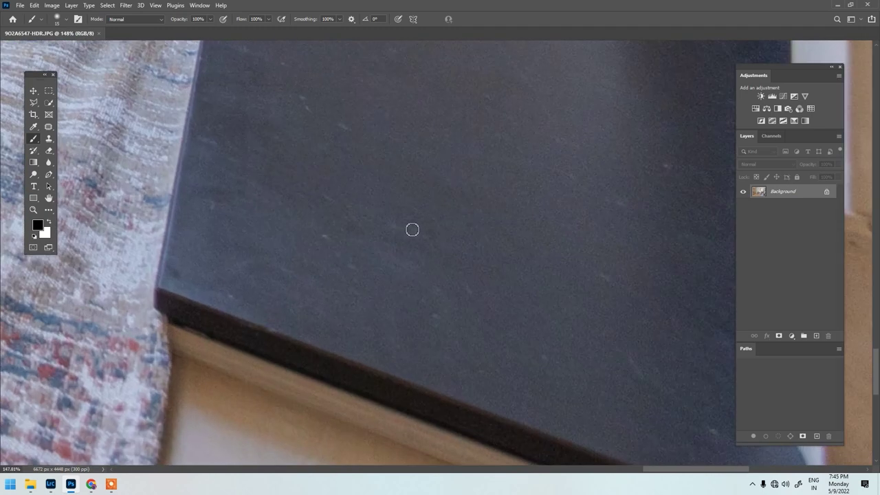
pyautogui.scroll(-7, 433, 194)
# Examine the whole living room photo, from ceiling light to hallway, for areas with uneven brightness.
pyautogui.moveTo(342, 112); pyautogui.dragTo(517, 412)
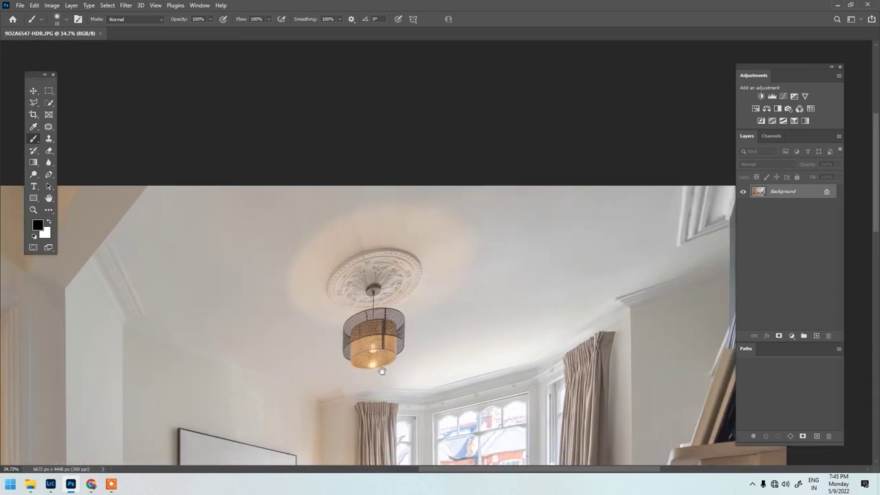
pyautogui.scroll(-6, 331, 237)
pyautogui.moveTo(311, 260); pyautogui.dragTo(320, 190)
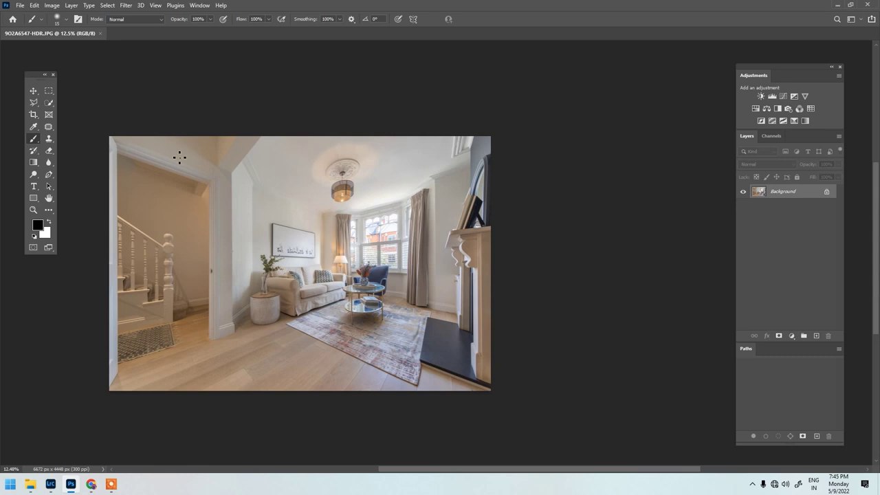
pyautogui.scroll(2, 180, 336)
pyautogui.moveTo(189, 339); pyautogui.dragTo(230, 304)
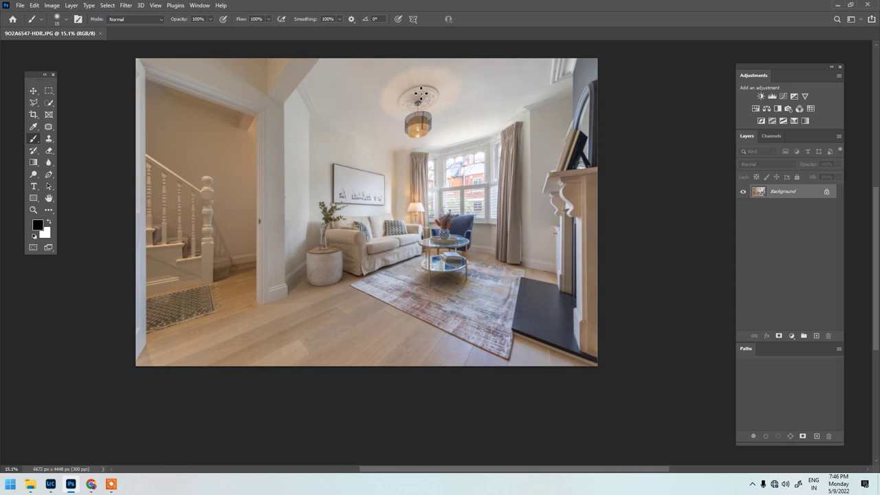
pyautogui.scroll(2, 378, 151)
pyautogui.hscroll(-1, 378, 151)
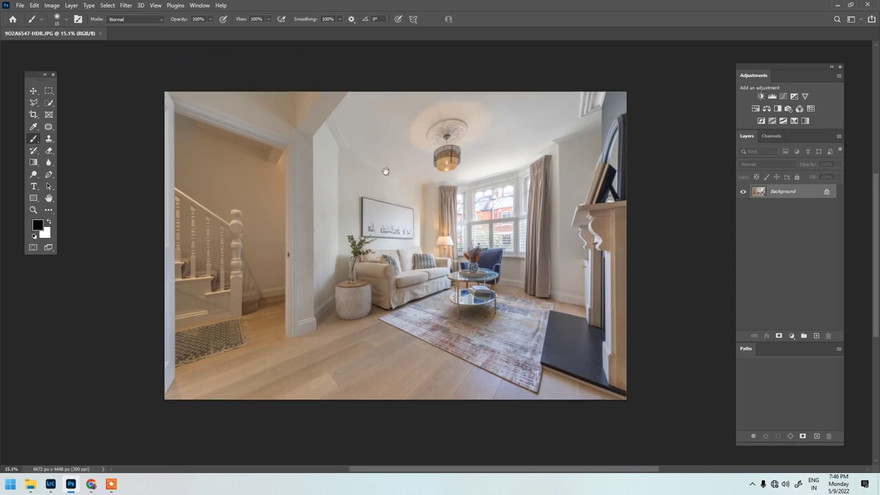
pyautogui.scroll(1, 385, 172)
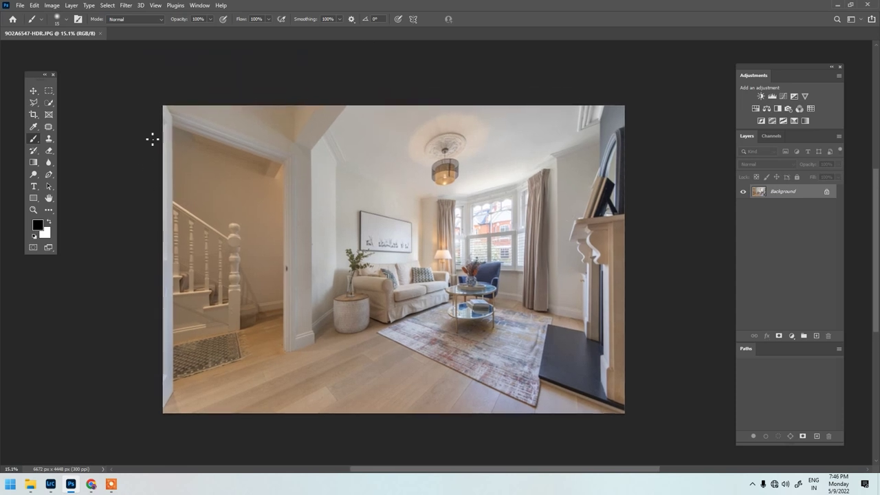
# Add a Brightness/Contrast adjustment layer with brightness 31 and invert its mask to hide the effect.
pyautogui.click(791, 335)
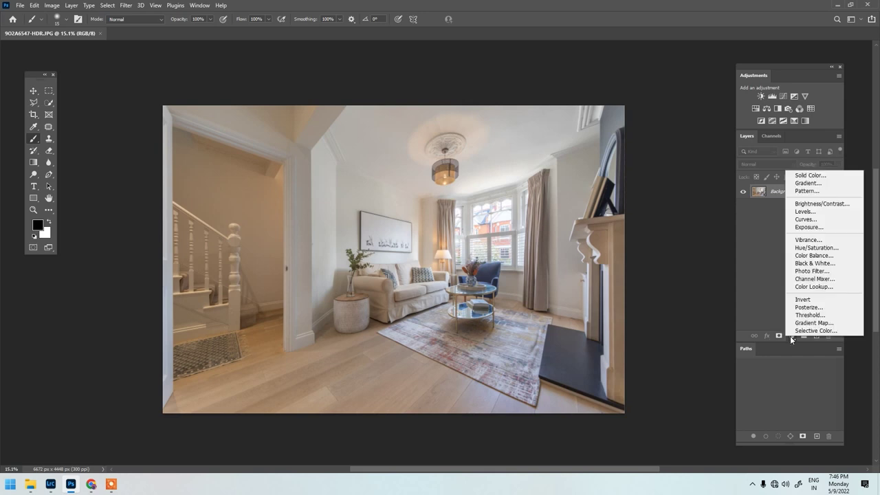
pyautogui.click(822, 204)
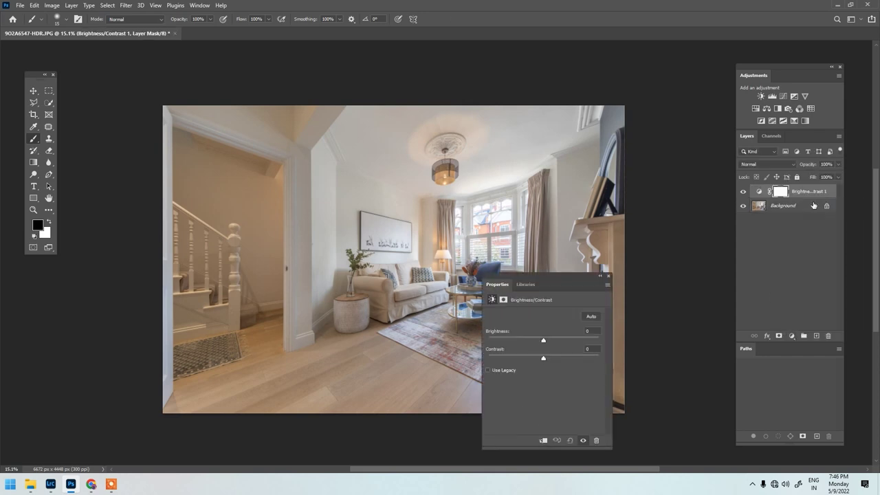
pyautogui.moveTo(543, 339); pyautogui.dragTo(554, 339)
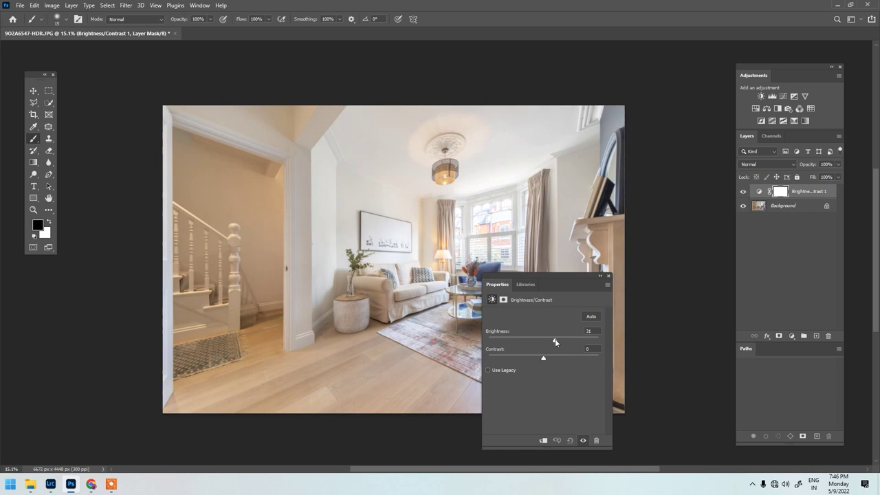
pyautogui.click(608, 275)
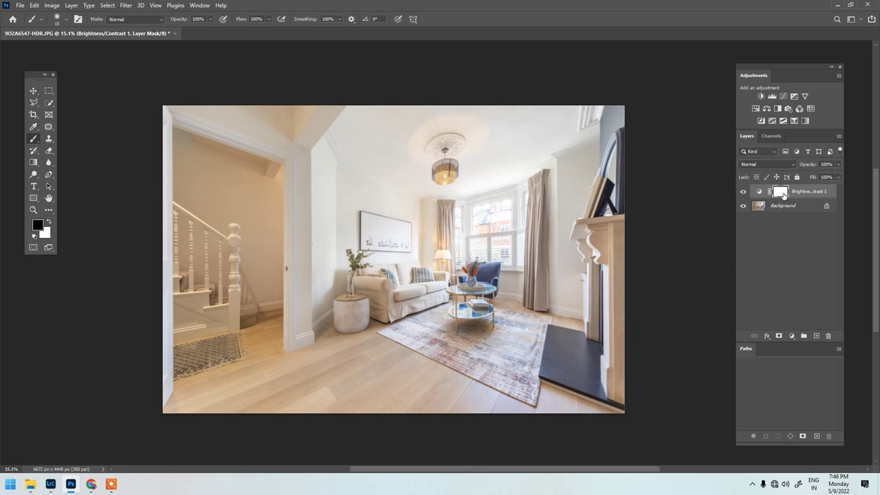
pyautogui.hotkey('ctrl', 'i')
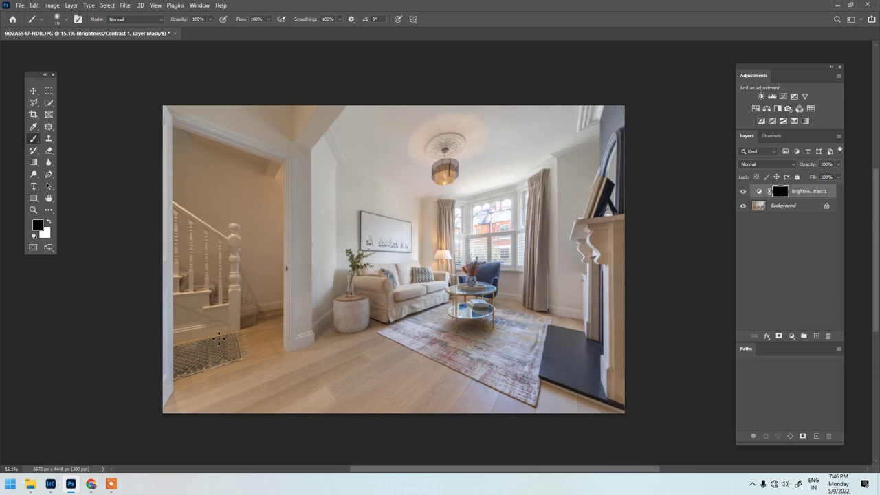
# Brush white on the adjustment mask at 12% opacity with a soft brush of about 2400 px to brighten the photo's darker areas.
pyautogui.press('x')
pyautogui.press(']')
pyautogui.press(']')
pyautogui.press(']')
pyautogui.press(']')
pyautogui.press(']')
pyautogui.press(']')
pyautogui.press(']')
pyautogui.press(']')
pyautogui.press(']')
pyautogui.press(']')
pyautogui.press(']')
pyautogui.press(']')
pyautogui.press(']')
pyautogui.press(']')
pyautogui.press(']')
pyautogui.press(']')
pyautogui.press(']')
pyautogui.scroll(-3, 151, 120)
pyautogui.press(']')
pyautogui.press(']')
pyautogui.press(']')
pyautogui.press(']')
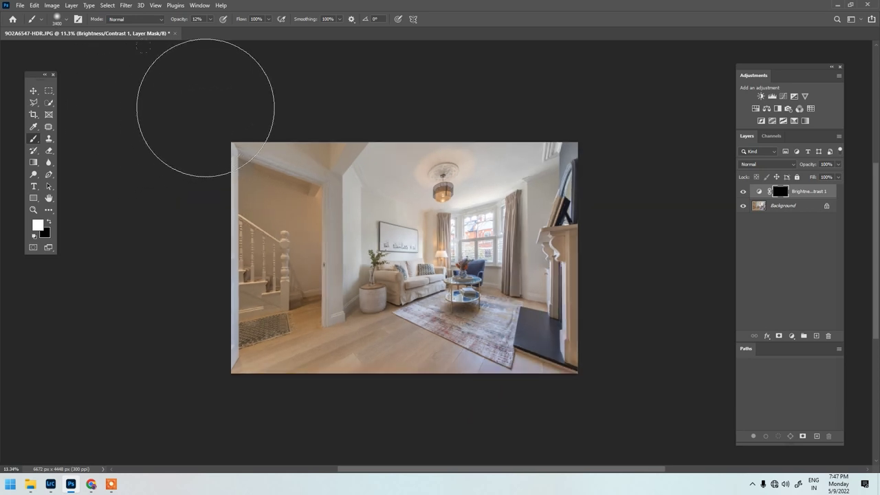
pyautogui.scroll(1, 204, 108)
pyautogui.press(']')
pyautogui.press(']')
pyautogui.press('[')
pyautogui.press('[')
pyautogui.press('[')
pyautogui.press('[')
pyautogui.press('[')
pyautogui.press('[')
pyautogui.press('[')
pyautogui.press('[')
pyautogui.press('[')
pyautogui.press('[')
pyautogui.scroll(1, 274, 194)
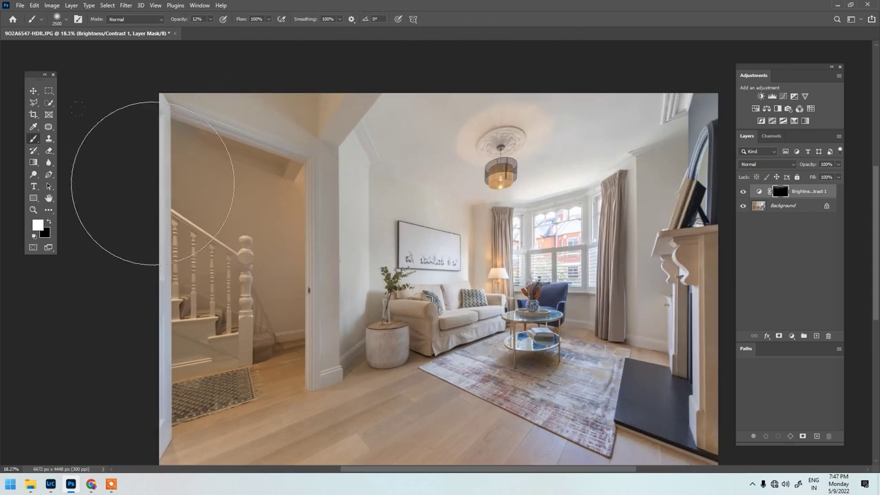
# Brighten the door edge and staircase side of the photo by painting the mask with a brush of about 2000 px.
pyautogui.press('[')
pyautogui.press('[')
pyautogui.press('[')
pyautogui.press('[')
pyautogui.press('[')
pyautogui.press('[')
pyautogui.press('[')
pyautogui.press('[')
pyautogui.press('[')
pyautogui.press('[')
pyautogui.press(']')
pyautogui.press(']')
pyautogui.press(']')
pyautogui.press(']')
pyautogui.press(']')
pyautogui.press(']')
pyautogui.press(']')
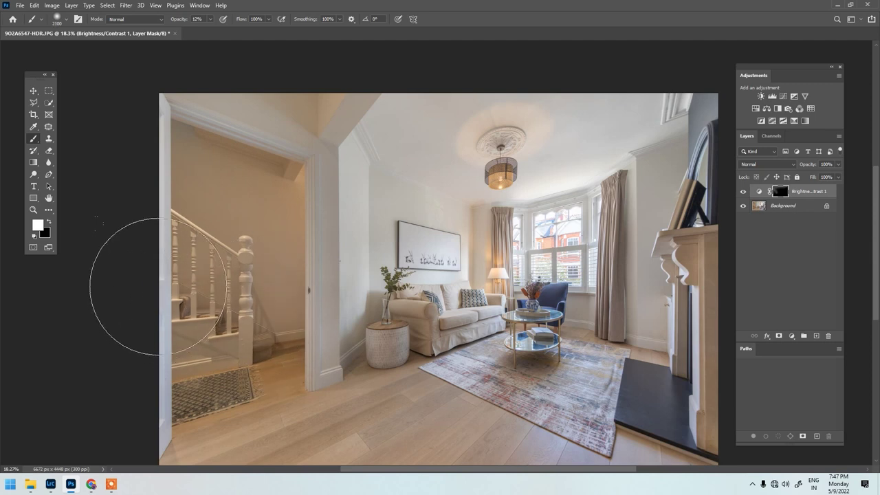
# Enlarge the mask brush to about 2700 px and brighten the area around the fireplace and hearth.
pyautogui.moveTo(390, 173); pyautogui.dragTo(348, 127)
pyautogui.scroll(-2, 351, 264)
pyautogui.press(']')
pyautogui.press(']')
pyautogui.press(']')
pyautogui.press(']')
pyautogui.press(']')
pyautogui.press(']')
pyautogui.press(']')
pyautogui.scroll(7, 527, 246)
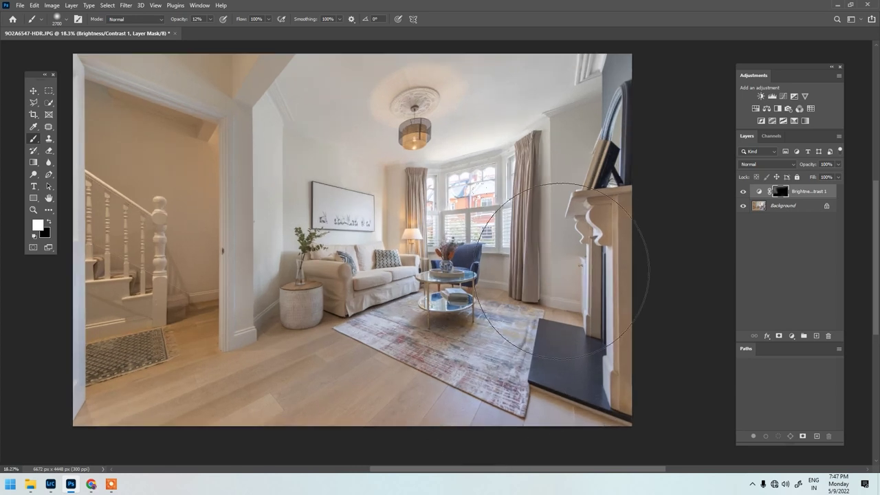
# Reduce the mask brush to about 500 px and brighten the dark areas around the curtain and blue armchair.
pyautogui.press('[')
pyautogui.press('[')
pyautogui.press('[')
pyautogui.press('[')
pyautogui.press('[')
pyautogui.press('[')
pyautogui.press('[')
pyautogui.press('[')
pyautogui.press('[')
pyautogui.press('[')
pyautogui.press('[')
pyautogui.press('[')
pyautogui.press('[')
pyautogui.press('[')
pyautogui.press('[')
pyautogui.press('[')
pyautogui.press('[')
pyautogui.press('[')
pyautogui.press('[')
pyautogui.press('[')
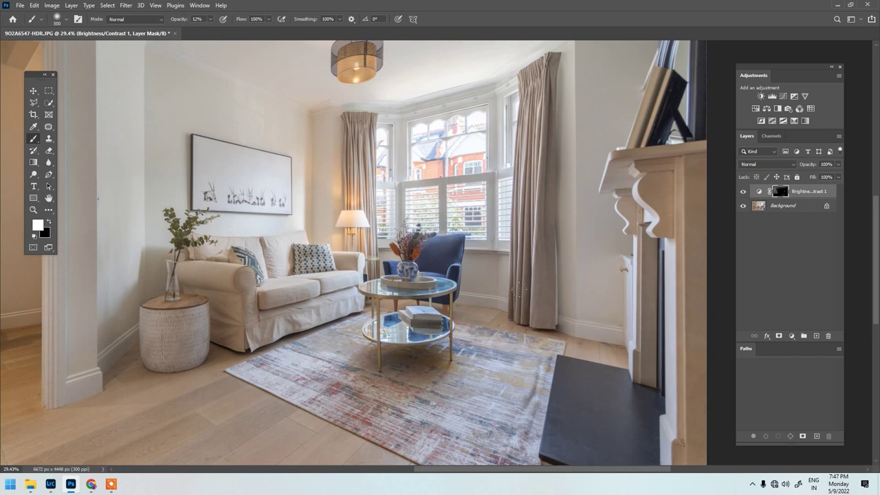
pyautogui.press('[')
pyautogui.press('[')
pyautogui.press('[')
pyautogui.press('[')
pyautogui.press('[')
pyautogui.press('[')
pyautogui.scroll(-1, 542, 143)
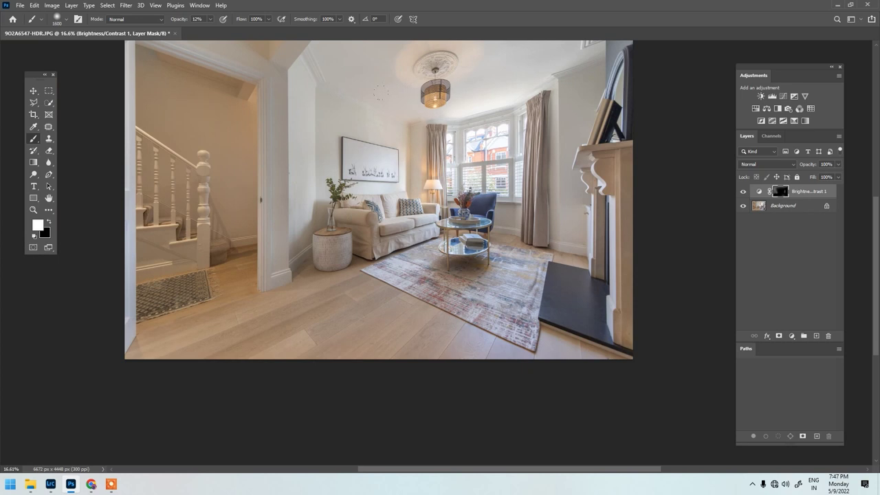
# Even out the brightening across the room with mask strokes at 12% opacity, using brush sizes between about 1400 and 2300 px.
pyautogui.scroll(-3, 419, 117)
pyautogui.moveTo(428, 103); pyautogui.dragTo(415, 201)
pyautogui.press(']')
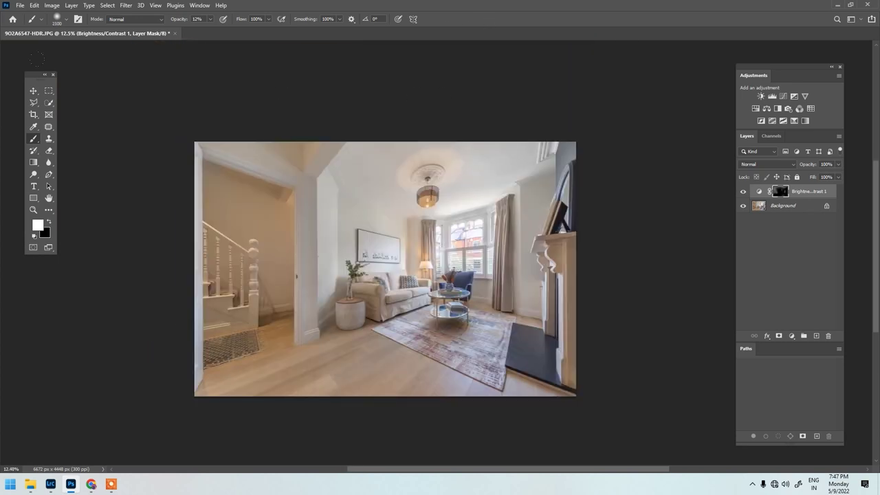
pyautogui.hotkey('ctrl', '+')
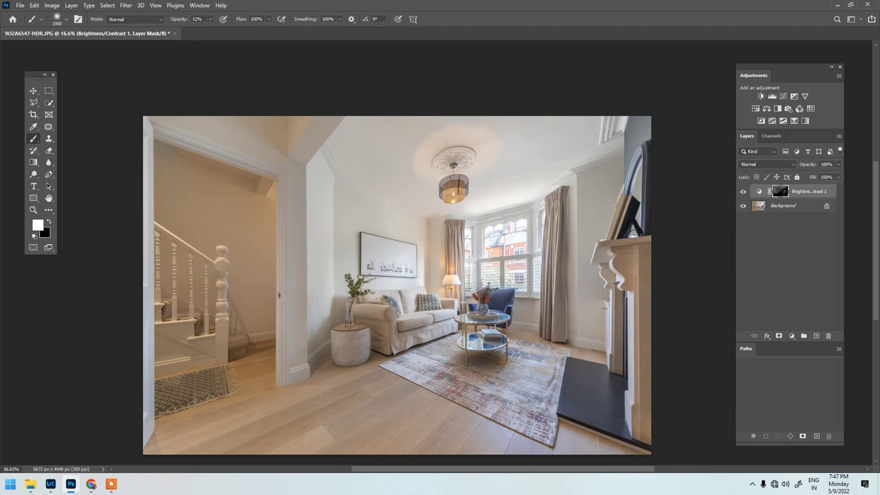
pyautogui.scroll(-2, 543, 325)
pyautogui.scroll(2, 570, 326)
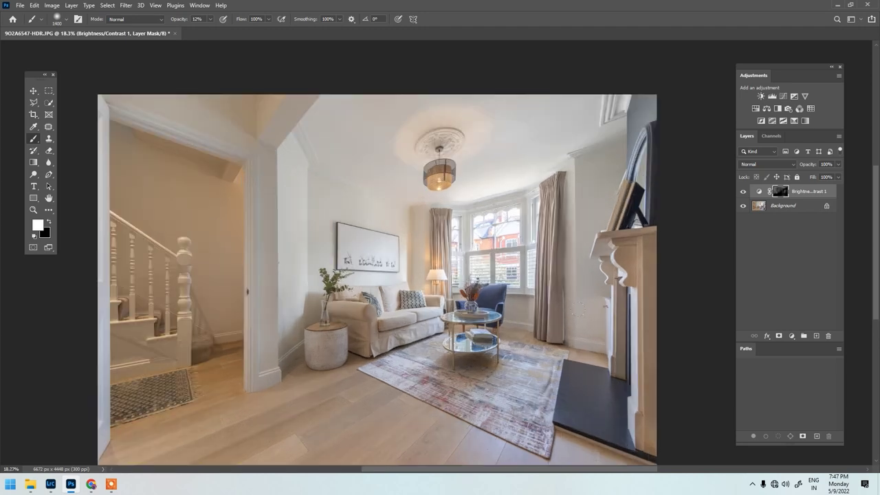
pyautogui.press(']')
pyautogui.press(']')
pyautogui.press(']')
pyautogui.press(']')
pyautogui.press(']')
pyautogui.press(']')
pyautogui.press(']')
pyautogui.press(']')
pyautogui.press(']')
pyautogui.press(']')
pyautogui.scroll(-2, 565, 310)
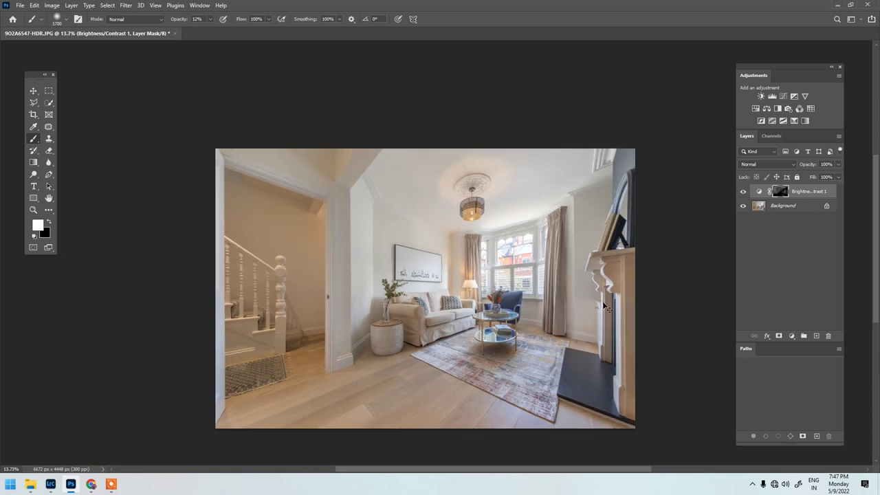
# Compare the photo with and without the Brightness/Contrast layer, and check the window, sofa and armchair up close.
pyautogui.scroll(1, 572, 278)
pyautogui.moveTo(475, 173); pyautogui.dragTo(474, 140)
pyautogui.click(743, 192)
pyautogui.click(743, 192)
pyautogui.click(743, 191)
pyautogui.click(743, 192)
pyautogui.click(743, 192)
pyautogui.click(743, 192)
pyautogui.click(743, 191)
pyautogui.click(743, 192)
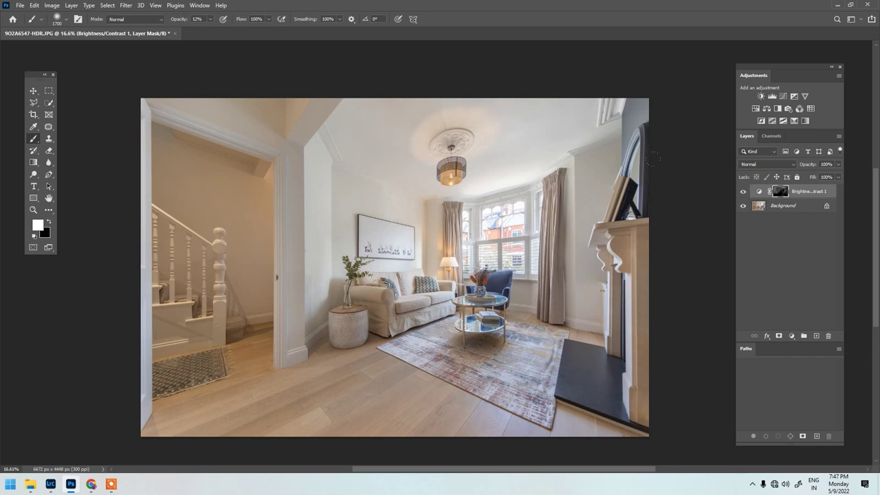
pyautogui.scroll(16, 381, 181)
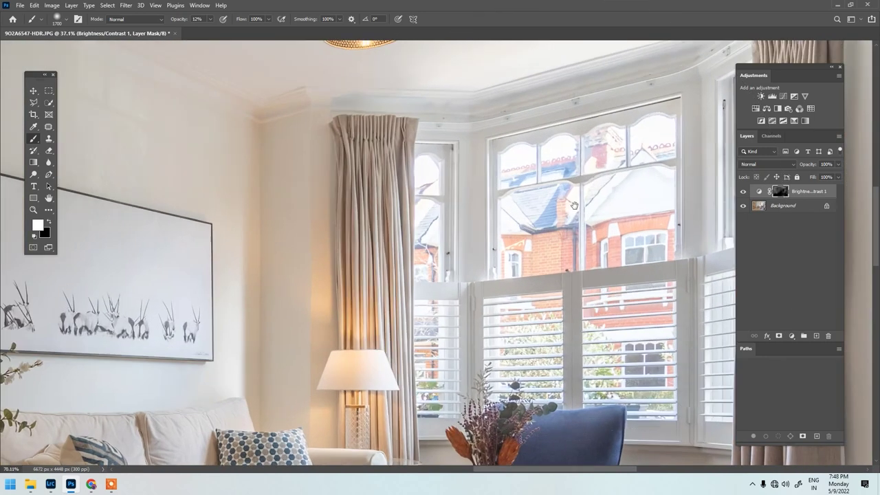
pyautogui.scroll(-4, 557, 200)
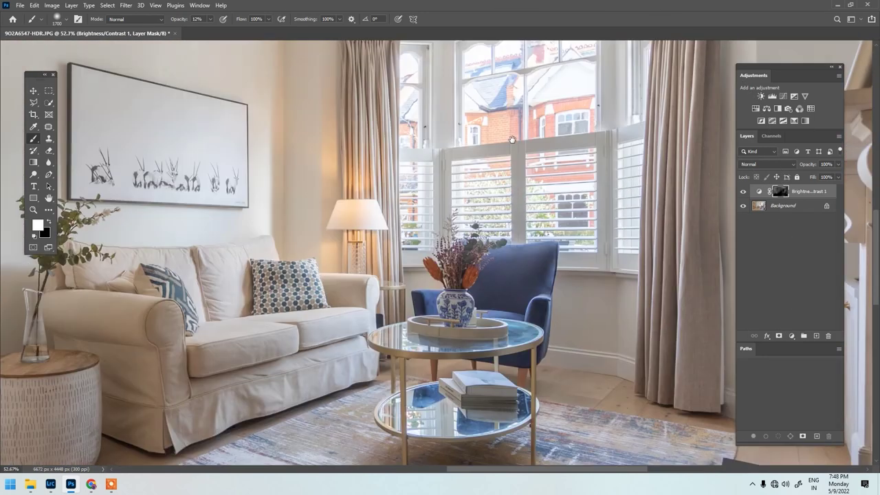
pyautogui.scroll(3, 467, 261)
pyautogui.scroll(-5, 480, 213)
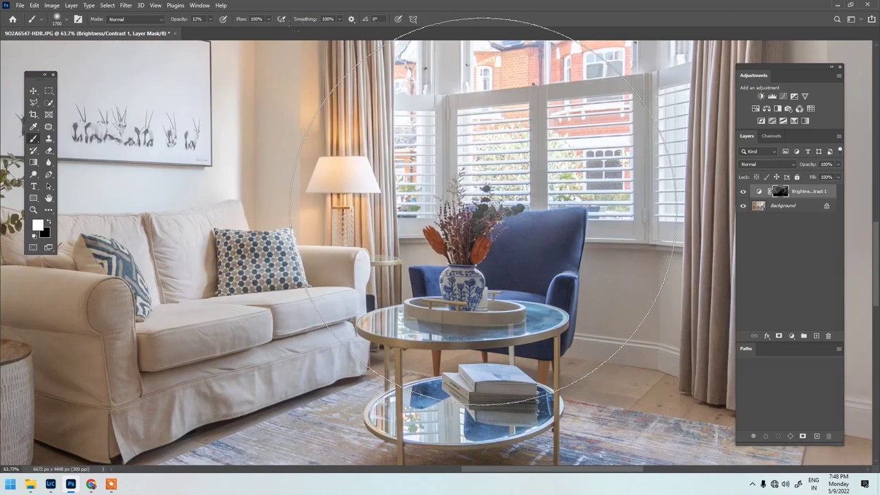
pyautogui.scroll(-3, 507, 268)
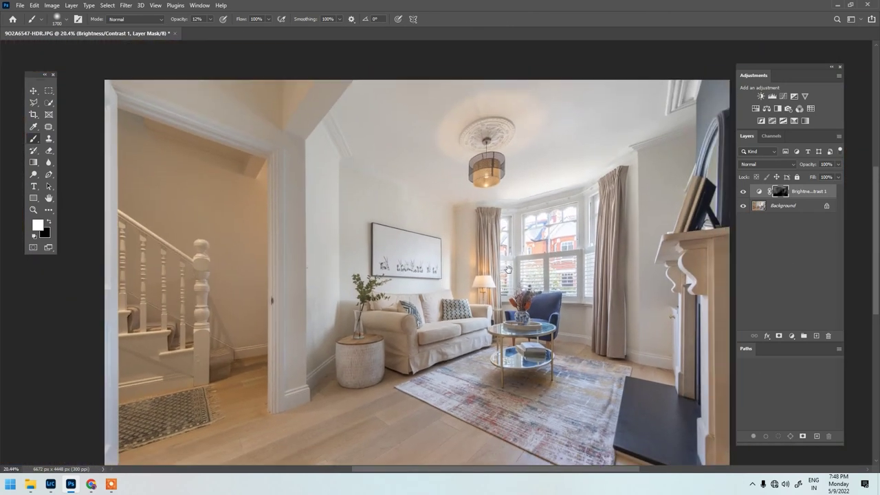
pyautogui.moveTo(487, 255); pyautogui.dragTo(493, 262)
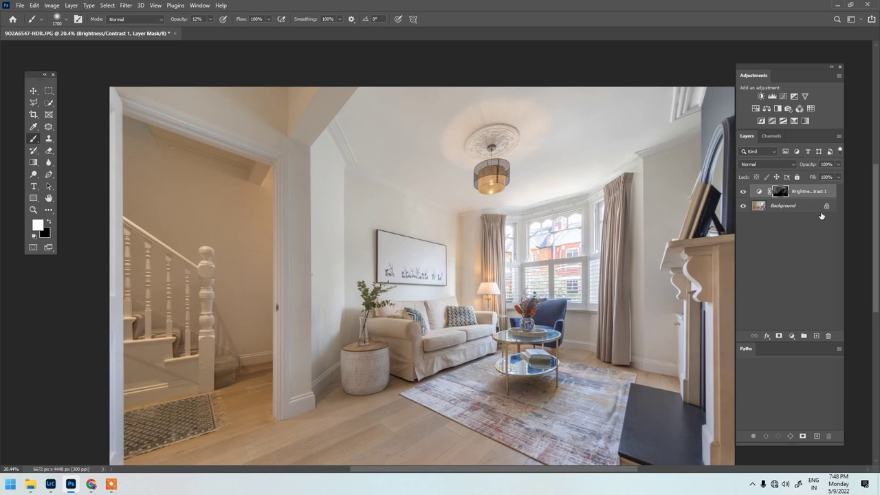
# Merge the Brightness/Contrast layer into the background and duplicate the resulting Background layer.
pyautogui.hotkey('ctrl', 'e')
pyautogui.press('x')
pyautogui.moveTo(423, 131); pyautogui.dragTo(408, 114)
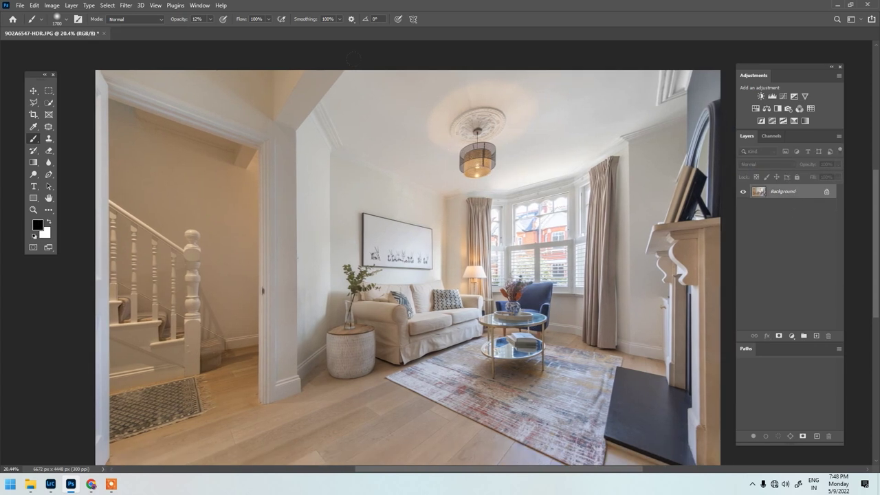
pyautogui.moveTo(797, 193); pyautogui.dragTo(816, 336)
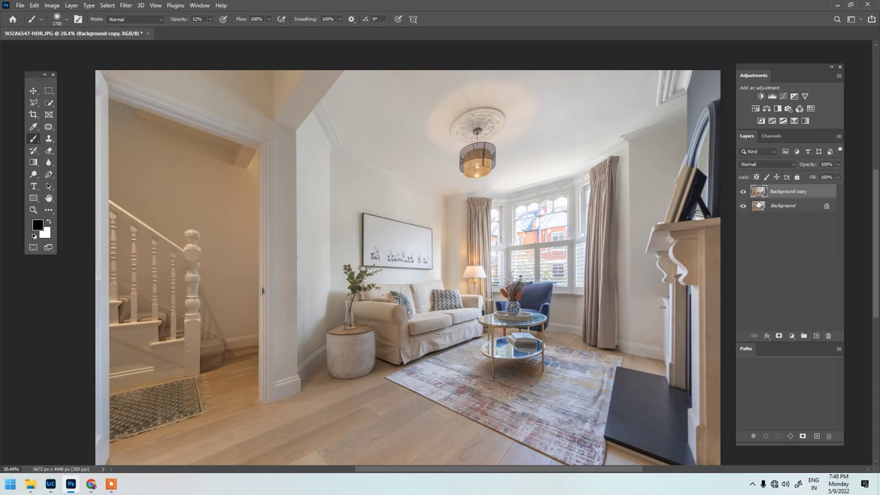
# Open Curves for the Background copy layer and place a point on each colour channel from the ceiling beside the lamp.
pyautogui.hotkey('ctrl', 'm')
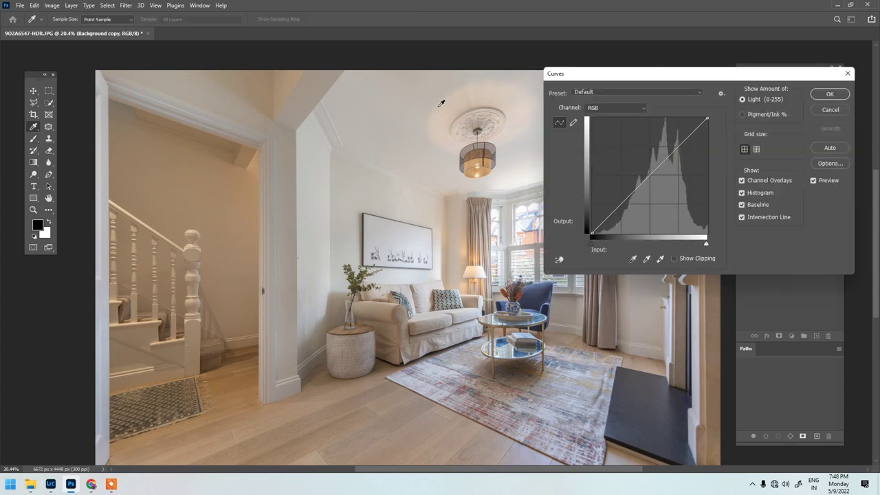
pyautogui.click(383, 132)
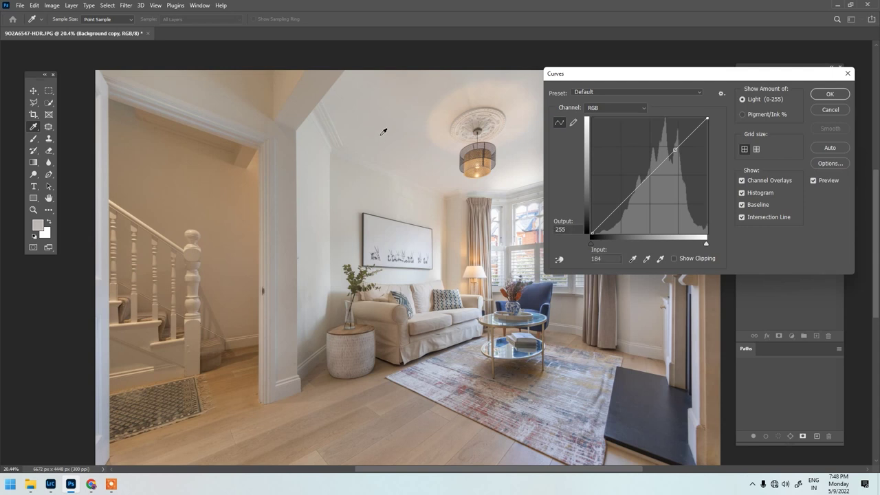
pyautogui.click(619, 108)
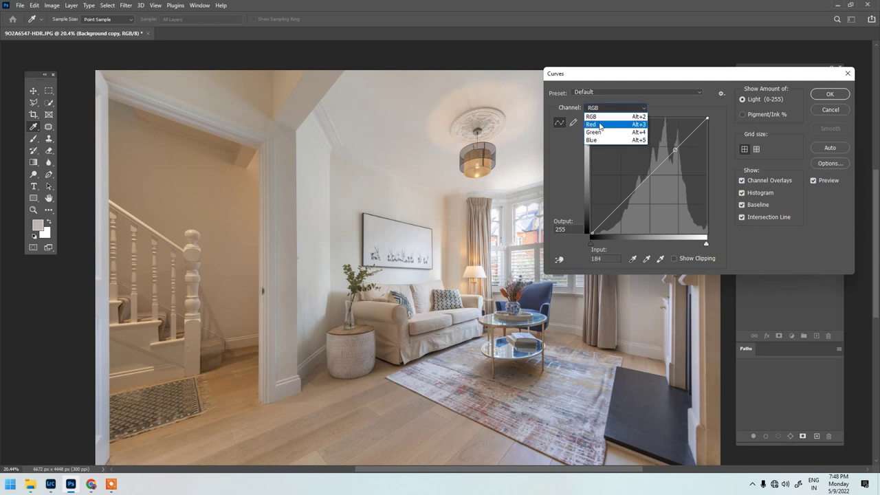
pyautogui.click(599, 124)
pyautogui.click(598, 110)
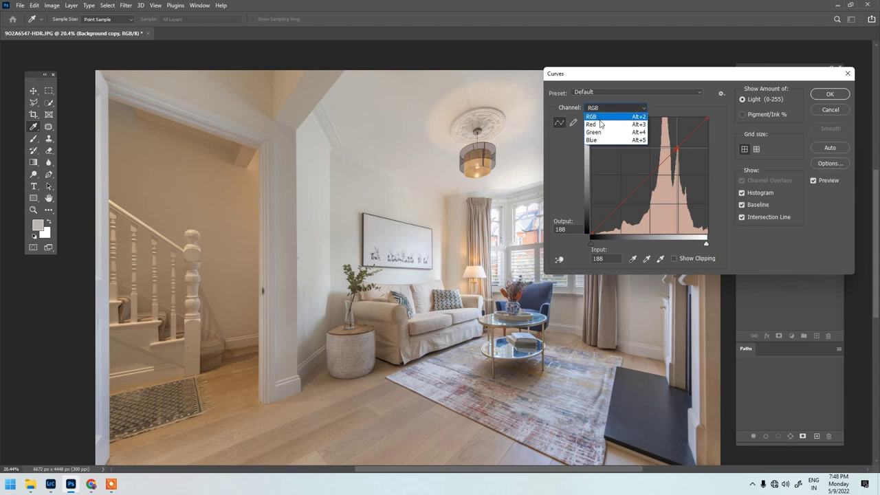
pyautogui.click(598, 128)
pyautogui.click(600, 110)
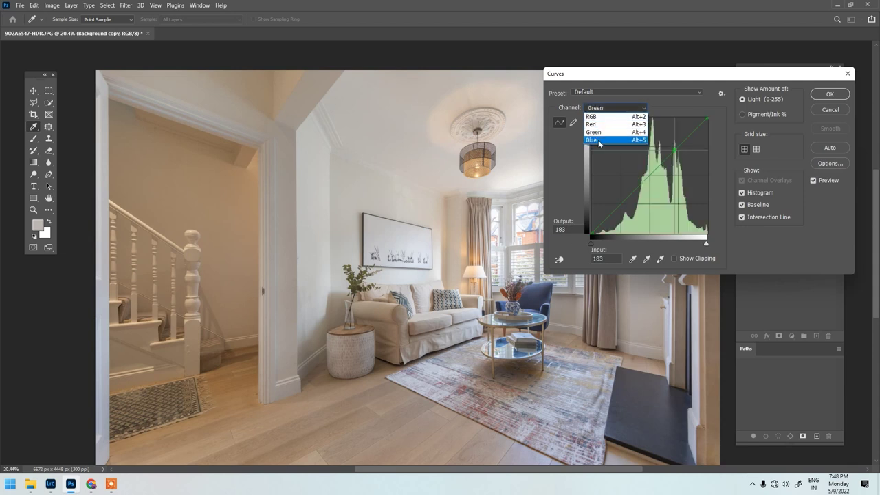
pyautogui.click(595, 129)
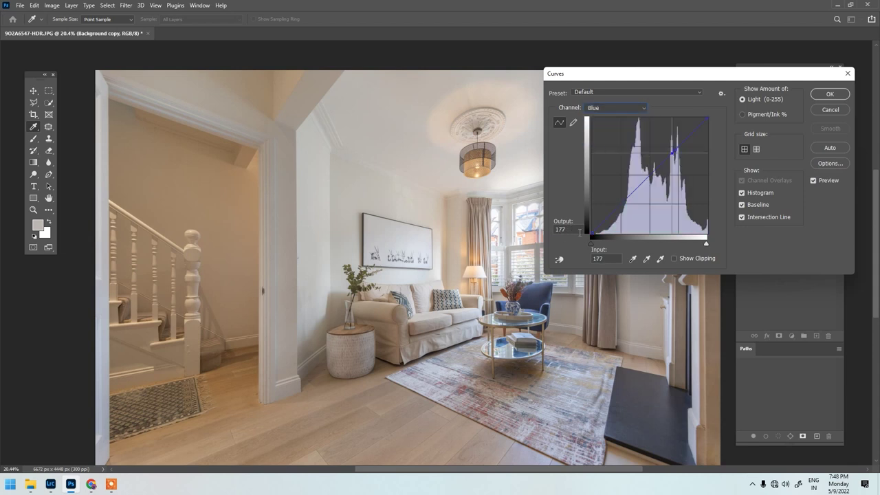
# Compare the sampled ceiling point's output values across the red, green and blue curves.
pyautogui.hotkey('alt', '4')
pyautogui.hotkey('alt', '5')
pyautogui.hotkey('alt', '3')
pyautogui.hotkey('alt', '4')
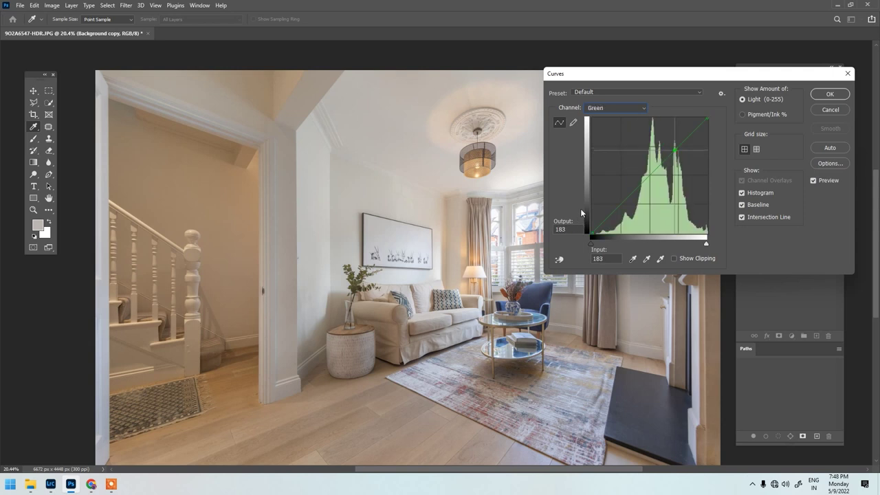
pyautogui.hotkey('alt', '5')
pyautogui.hotkey('alt', '3')
pyautogui.hotkey('alt', '4')
pyautogui.hotkey('alt', '5')
pyautogui.hotkey('alt', '2')
pyautogui.hotkey('alt', '3')
pyautogui.hotkey('alt', '4')
pyautogui.hotkey('alt', '3')
pyautogui.hotkey('alt', '4')
pyautogui.hotkey('alt', '3')
pyautogui.hotkey('alt', '4')
pyautogui.hotkey('alt', '3')
pyautogui.hotkey('alt', '4')
pyautogui.hotkey('alt', '5')
pyautogui.hotkey('alt', '3')
pyautogui.hotkey('alt', '4')
pyautogui.hotkey('alt', '5')
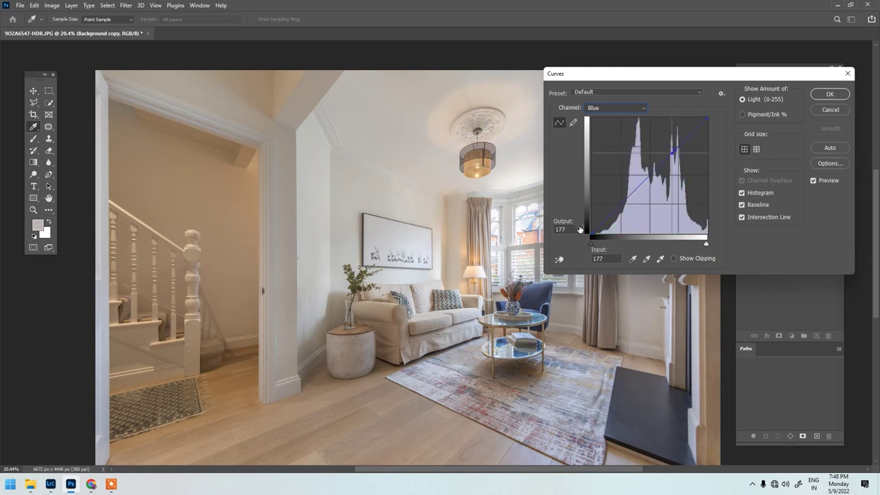
pyautogui.hotkey('alt', '3')
# Set the ceiling point's output to 188 in the green and blue channels to match red, and apply the curves.
pyautogui.click(572, 230)
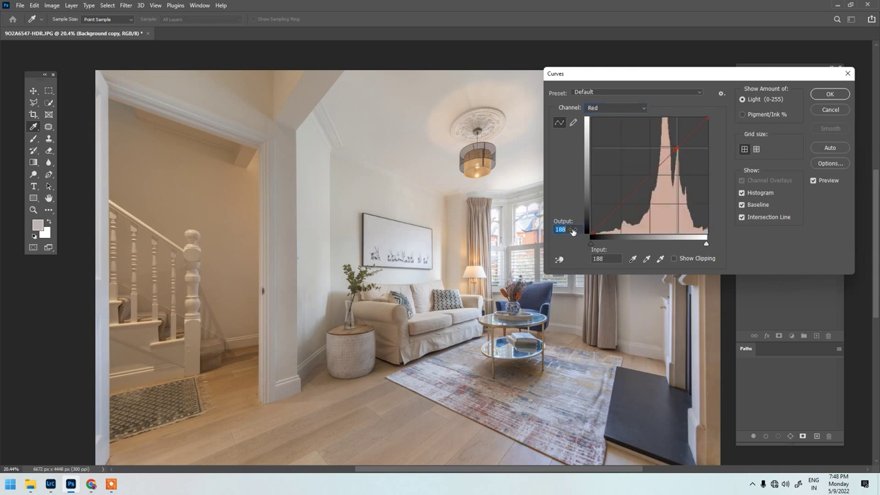
pyautogui.hotkey('alt', '4')
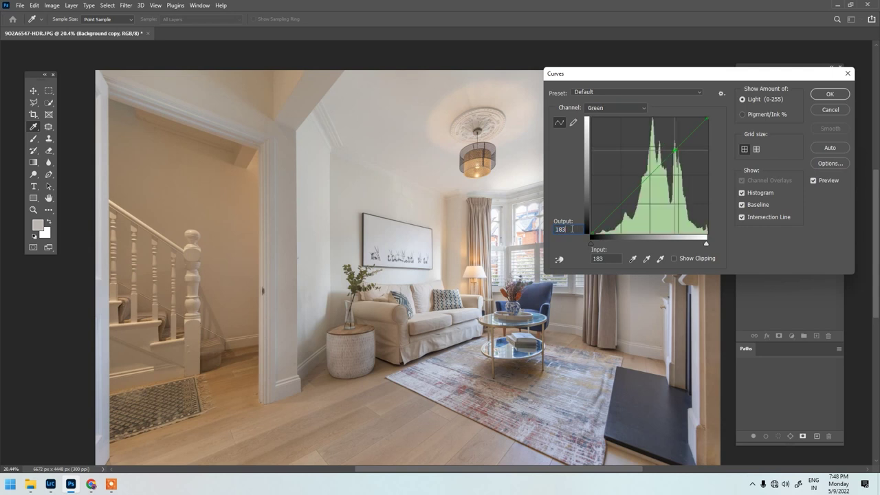
pyautogui.write('188')
pyautogui.click(603, 108)
pyautogui.click(600, 142)
pyautogui.doubleClick(574, 229)
pyautogui.write('188')
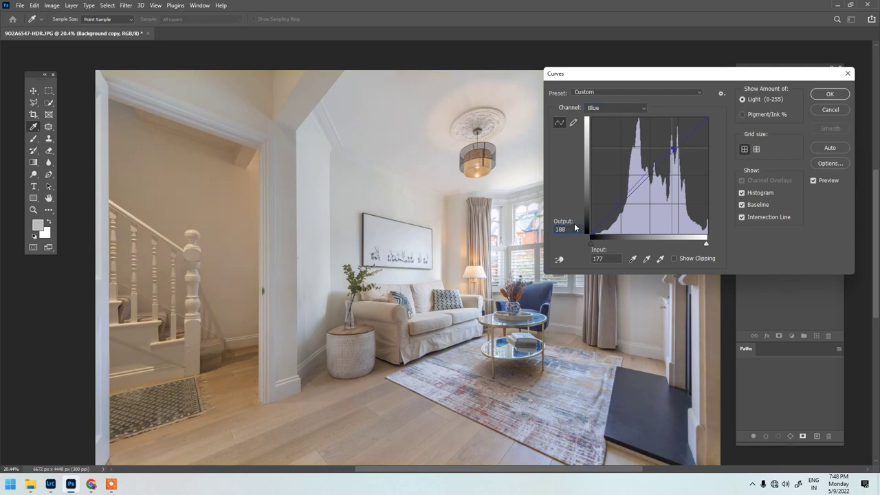
pyautogui.hotkey('alt', '3')
pyautogui.hotkey('alt', '4')
pyautogui.hotkey('alt', '5')
pyautogui.hotkey('alt', '3')
pyautogui.hotkey('alt', '4')
pyautogui.hotkey('alt', '5')
pyautogui.click(830, 93)
# Compare the photo with and without the curves-corrected Background copy layer.
pyautogui.press('b')
pyautogui.scroll(-1, 648, 157)
pyautogui.click(742, 191)
pyautogui.click(741, 191)
pyautogui.click(741, 191)
pyautogui.click(742, 191)
pyautogui.click(742, 191)
pyautogui.click(742, 191)
pyautogui.click(742, 191)
pyautogui.click(742, 191)
pyautogui.click(742, 191)
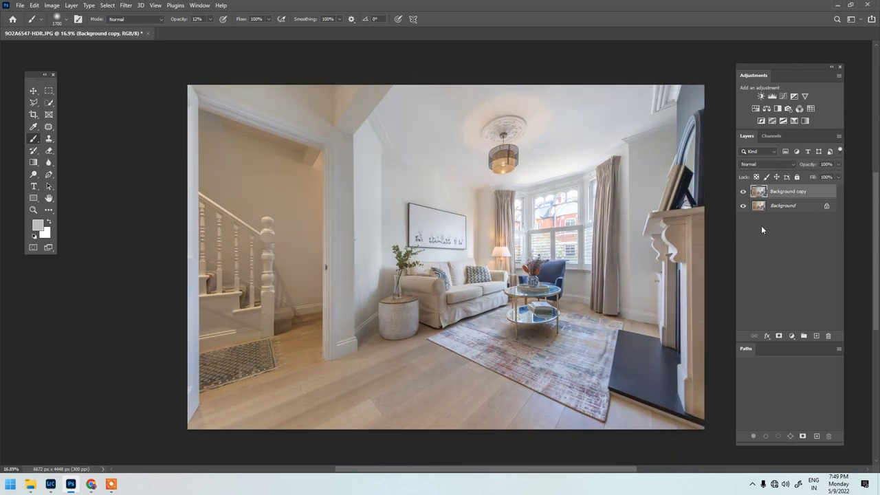
# Add a black mask to the Background copy and set the brush to about 2400 px with 0% smoothing.
pyautogui.click(779, 335)
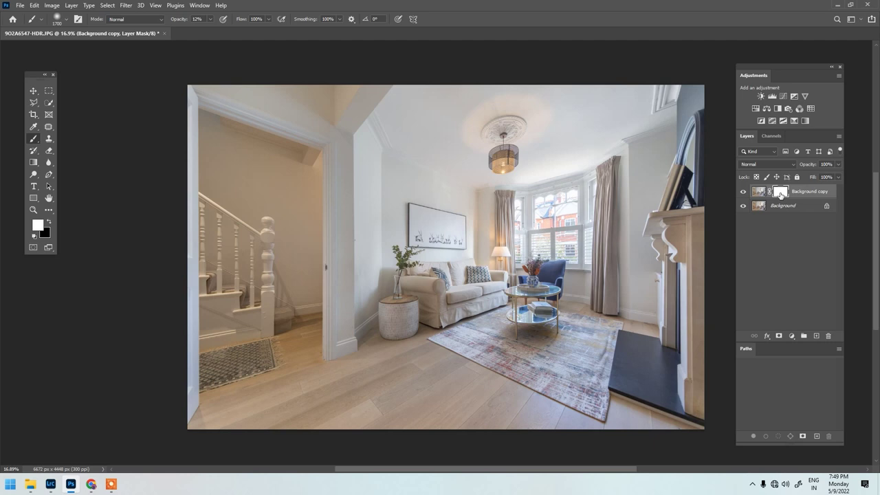
pyautogui.hotkey('ctrl', 'i')
pyautogui.press(']')
pyautogui.press(']')
pyautogui.press(']')
pyautogui.click(340, 19)
pyautogui.moveTo(330, 32); pyautogui.dragTo(297, 31)
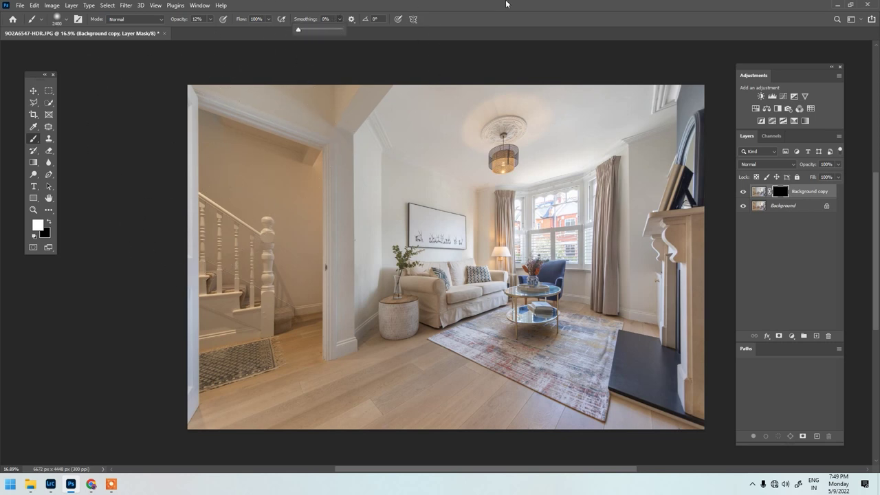
# Paint the curves correction into the mask over the staircase and doorway area at 12% opacity, varying the brush size.
pyautogui.press(']')
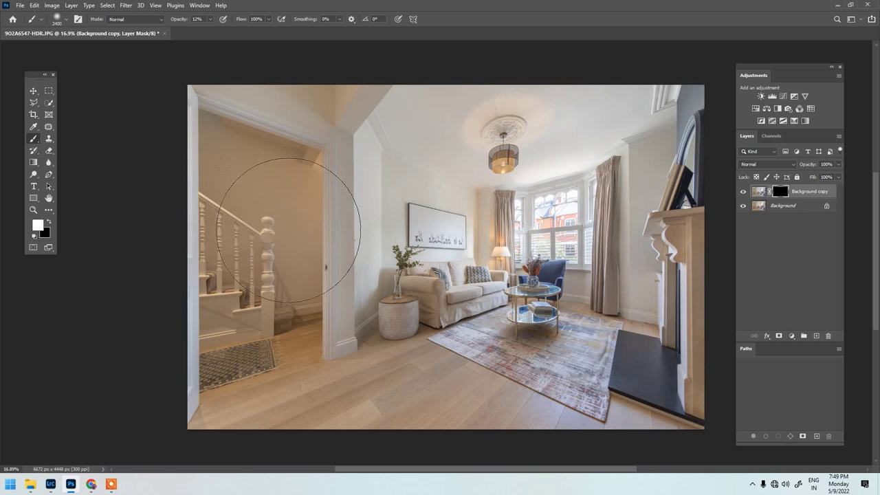
pyautogui.scroll(2, 197, 206)
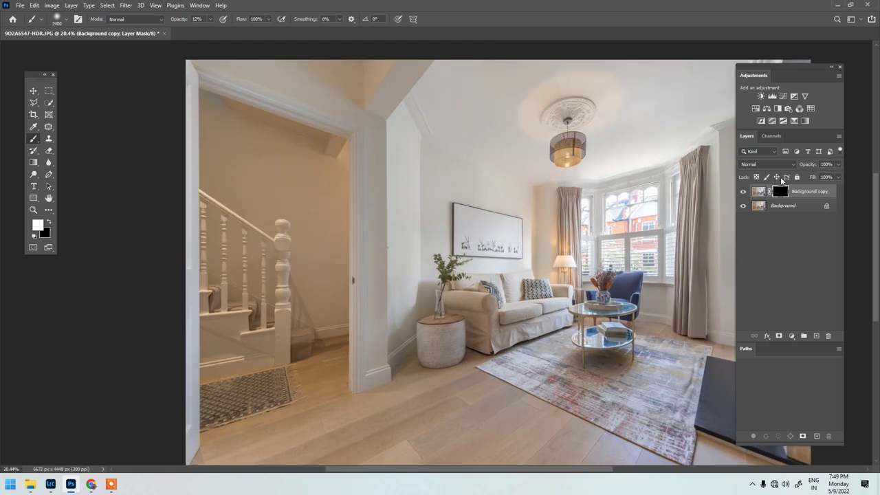
pyautogui.press('[')
pyautogui.press('[')
pyautogui.press('[')
pyautogui.press('[')
pyautogui.press('[')
pyautogui.press('[')
pyautogui.press('[')
pyautogui.press('[')
pyautogui.press('[')
pyautogui.press('[')
pyautogui.press('[')
pyautogui.press(']')
pyautogui.press('[')
pyautogui.press('[')
pyautogui.press('[')
pyautogui.press(']')
pyautogui.press(']')
pyautogui.press(']')
pyautogui.press(']')
pyautogui.press(']')
pyautogui.scroll(-3, 234, 331)
pyautogui.moveTo(244, 326); pyautogui.dragTo(243, 294)
pyautogui.press(']')
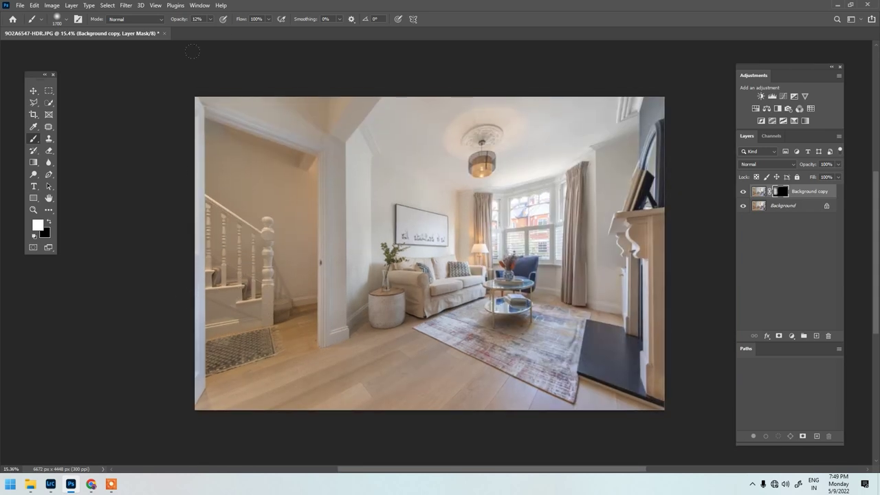
pyautogui.press('[')
pyautogui.press(']')
pyautogui.press(']')
# Check the masked colour correction on and off, and merge the Background copy into the background.
pyautogui.click(742, 192)
pyautogui.click(742, 192)
pyautogui.click(743, 191)
pyautogui.click(742, 192)
pyautogui.hotkey('ctrl', 'e')
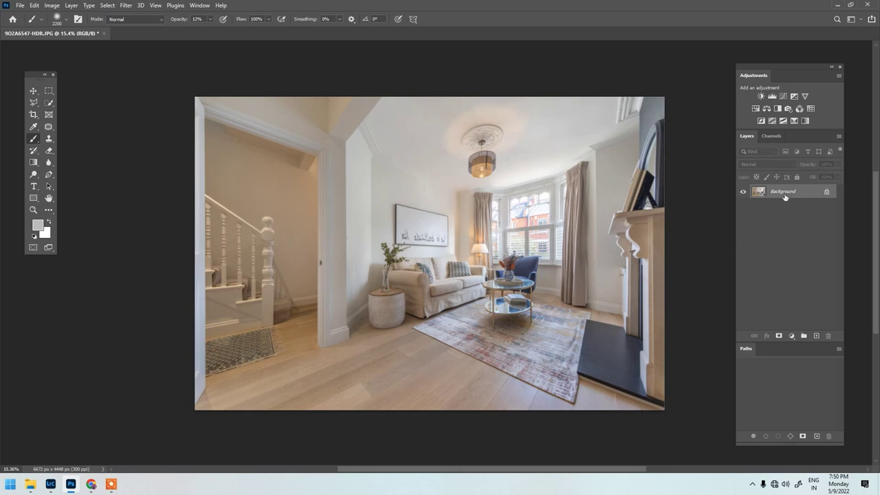
# Duplicate the Background layer and apply a Camera Raw filter with Vibrance at -46 to the copy.
pyautogui.moveTo(771, 191); pyautogui.dragTo(817, 335)
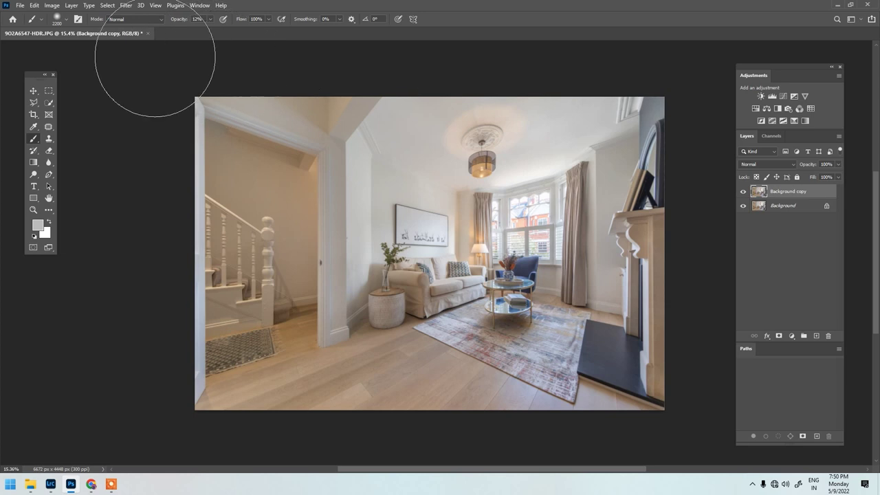
pyautogui.click(126, 6)
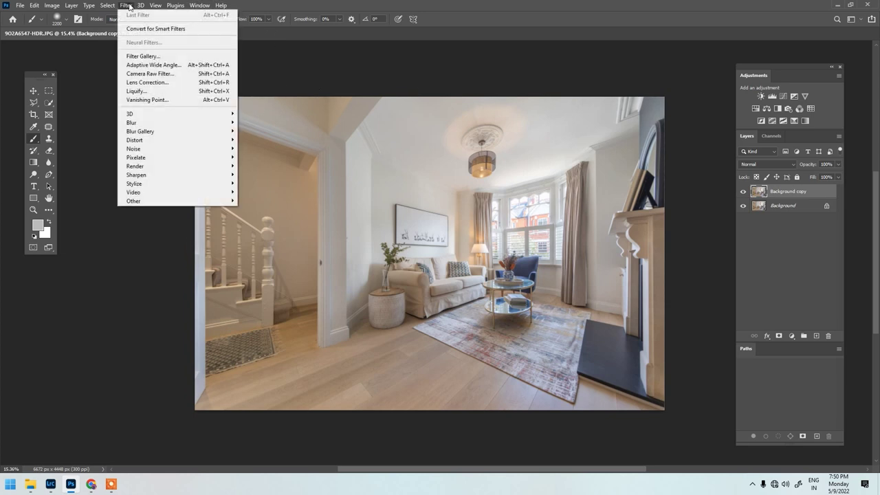
pyautogui.click(192, 74)
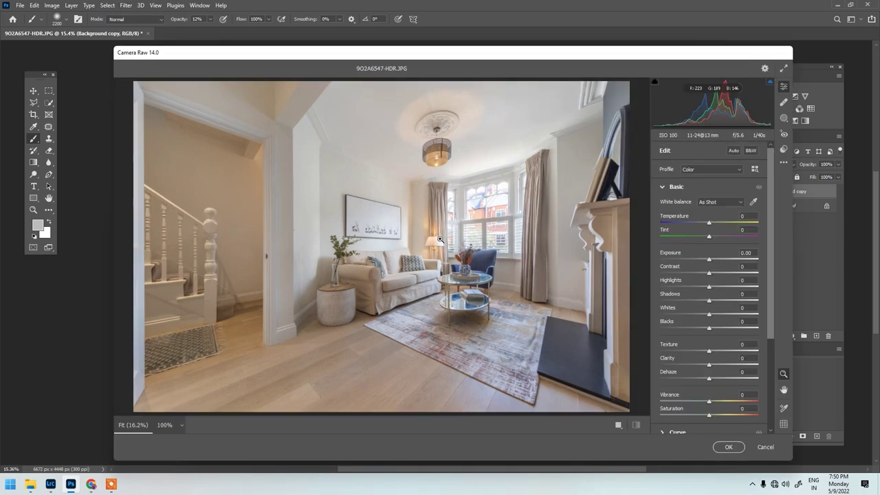
pyautogui.moveTo(700, 399)
pyautogui.mouseDown()
pyautogui.moveTo(690, 398)
pyautogui.moveTo(713, 399)
pyautogui.moveTo(685, 395)
pyautogui.moveTo(704, 391)
pyautogui.moveTo(685, 385)
pyautogui.moveTo(699, 399)
pyautogui.moveTo(688, 405)
pyautogui.mouseUp()
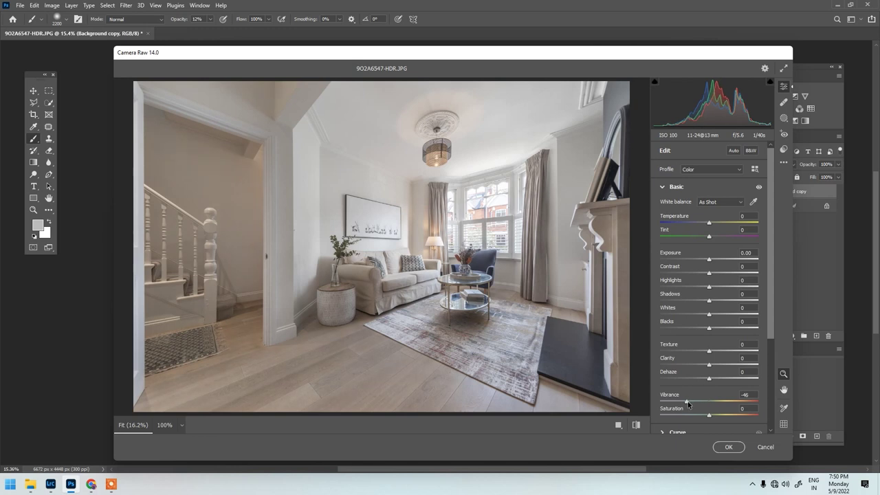
pyautogui.click(725, 444)
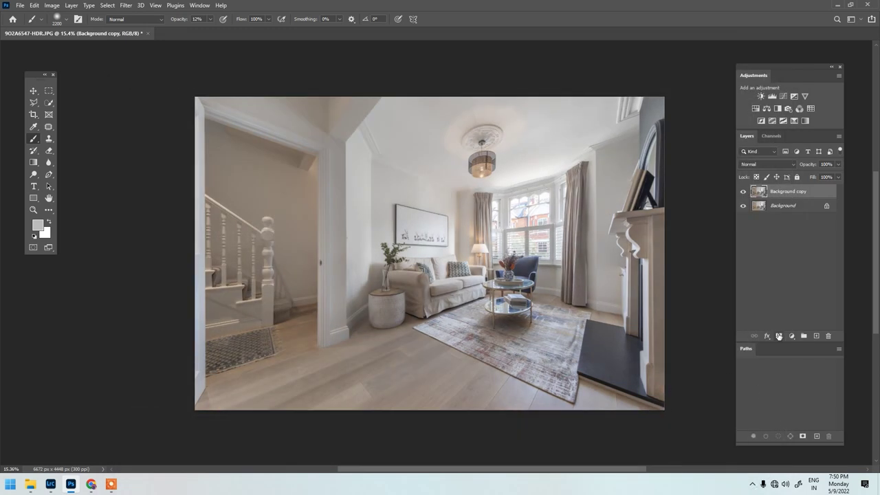
# Add a black mask to the desaturated copy and paint it in at 12% opacity, using brushes up to about 2300 px.
pyautogui.click(779, 336)
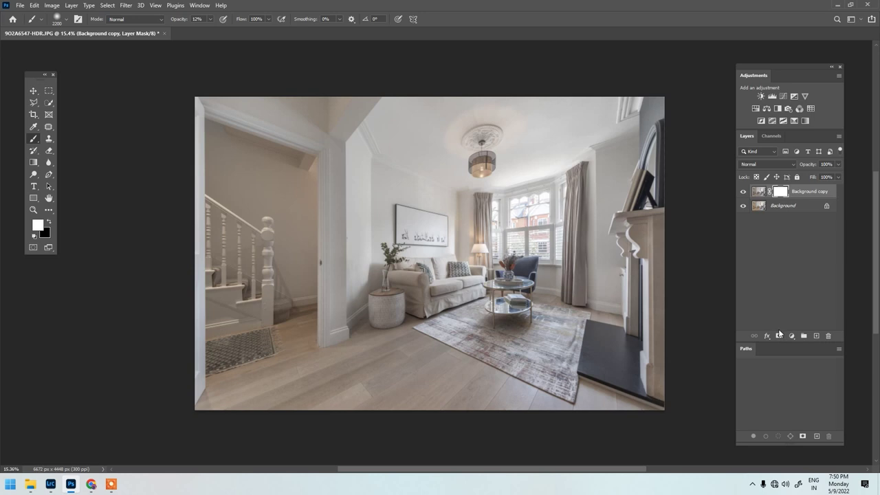
pyautogui.hotkey('ctrl', 'i')
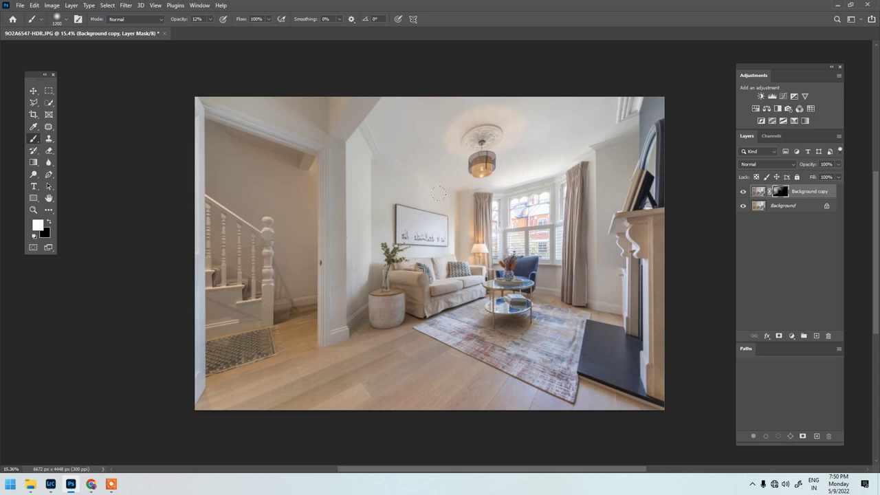
pyautogui.press('[')
pyautogui.press('[')
pyautogui.press('[')
pyautogui.press('[')
pyautogui.press(']')
pyautogui.press(']')
pyautogui.press(']')
pyautogui.press(']')
pyautogui.press(']')
pyautogui.press(']')
pyautogui.press('[')
pyautogui.press('[')
pyautogui.press('[')
pyautogui.press('[')
pyautogui.press('[')
pyautogui.press('[')
pyautogui.press('[')
pyautogui.press('[')
pyautogui.press('[')
pyautogui.press('[')
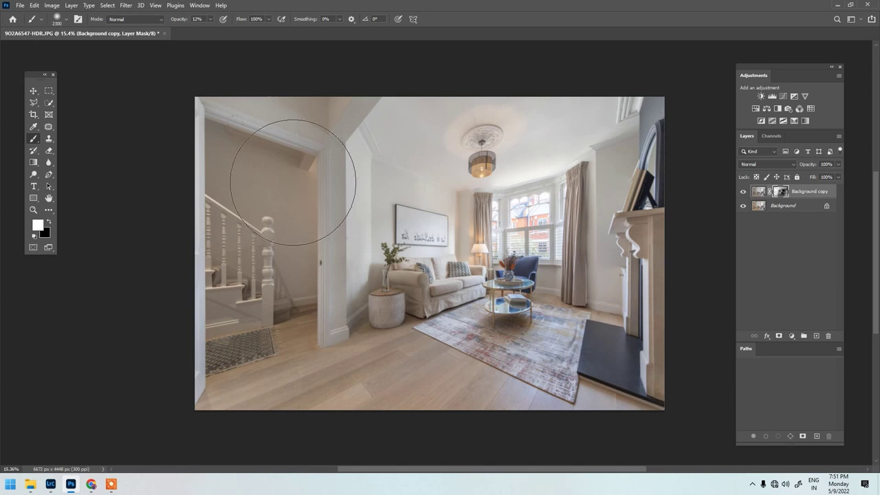
pyautogui.scroll(-3, 319, 189)
pyautogui.press(']')
pyautogui.press(']')
pyautogui.press(']')
pyautogui.press(']')
pyautogui.press(']')
pyautogui.scroll(2, 292, 182)
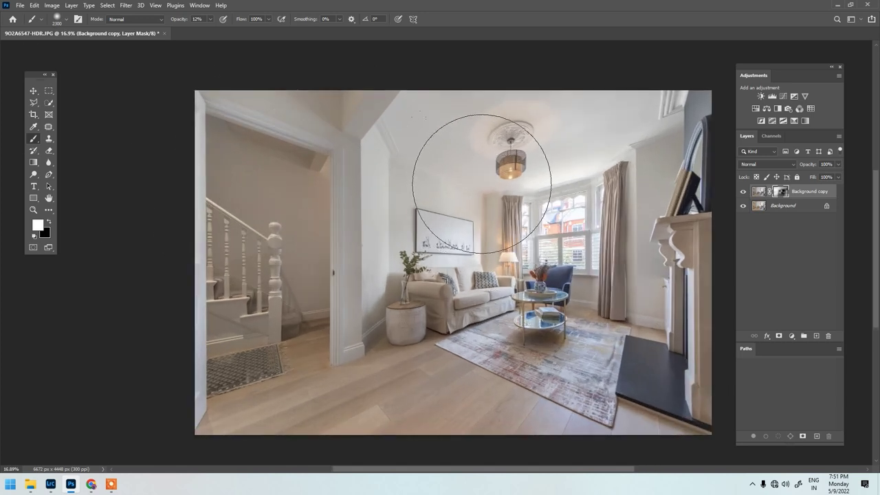
# Compare the room's colours with and without the masked desaturated layer.
pyautogui.click(742, 192)
pyautogui.click(742, 192)
pyautogui.click(743, 191)
pyautogui.click(742, 192)
pyautogui.click(743, 192)
pyautogui.click(742, 192)
pyautogui.click(743, 192)
pyautogui.click(742, 192)
pyautogui.click(742, 192)
pyautogui.click(743, 192)
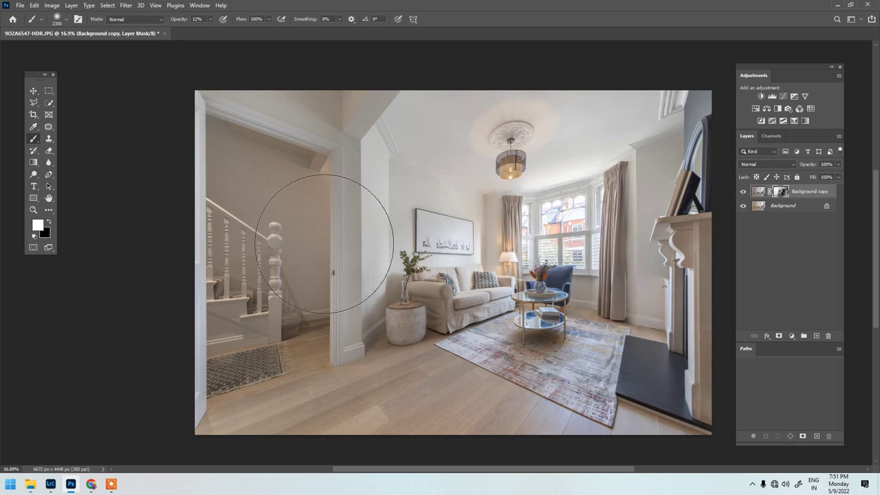
# Merge the masked desaturated copy into the background and inspect the staircase wall up close for leftover colour casts.
pyautogui.scroll(1, 305, 221)
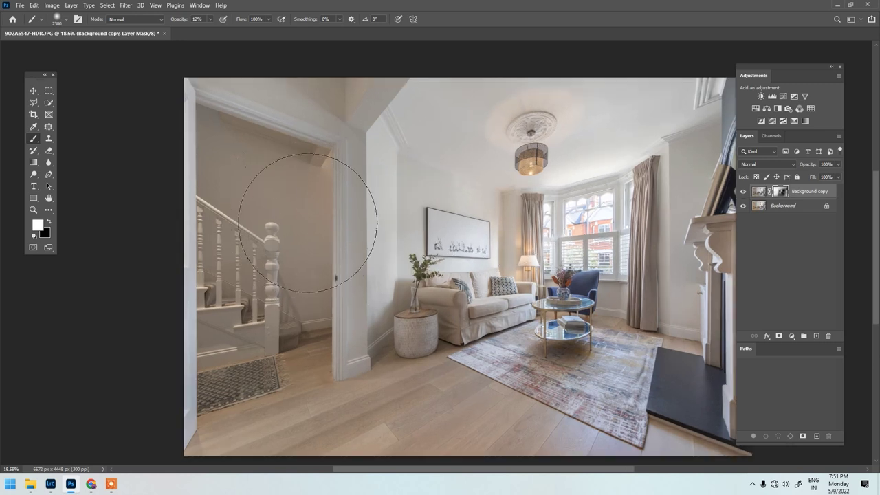
pyautogui.scroll(-1, 304, 221)
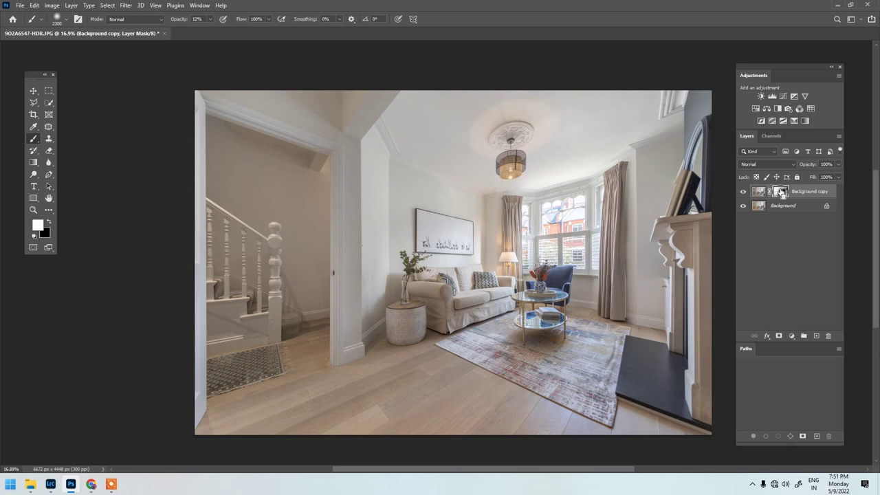
pyautogui.press('Delete')
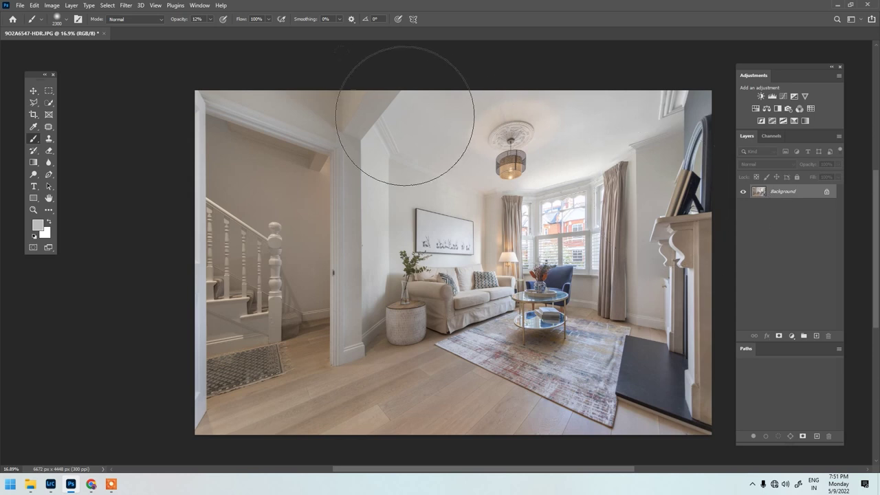
pyautogui.scroll(6, 383, 143)
pyautogui.moveTo(353, 210); pyautogui.dragTo(557, 135)
pyautogui.scroll(5, 329, 172)
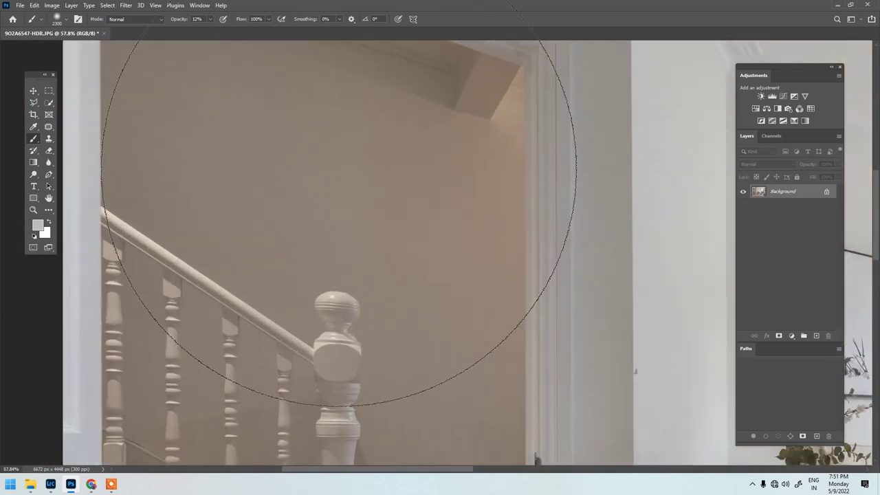
pyautogui.moveTo(522, 196); pyautogui.dragTo(159, 325)
pyautogui.moveTo(172, 289); pyautogui.dragTo(477, 159)
pyautogui.scroll(-5, 479, 163)
pyautogui.scroll(-3, 479, 184)
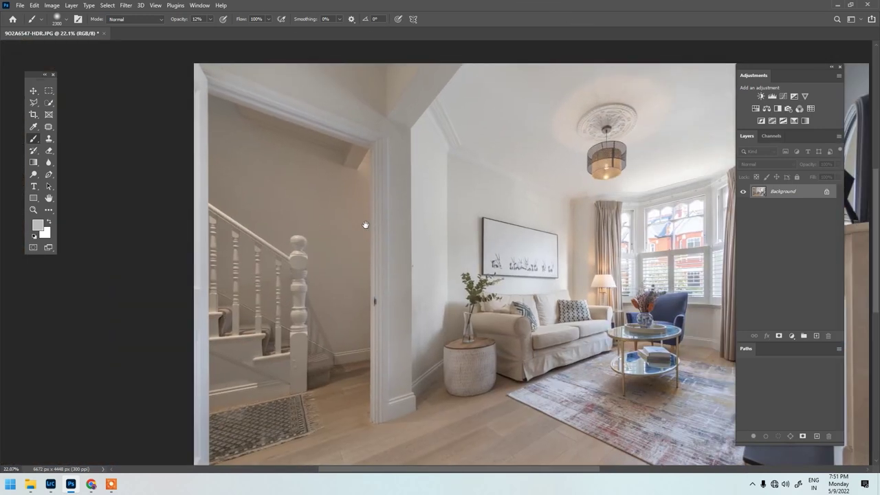
# Duplicate the Background layer and apply a Camera Raw filter with Noise Reduction at about 83 to the copy.
pyautogui.moveTo(792, 196); pyautogui.dragTo(816, 335)
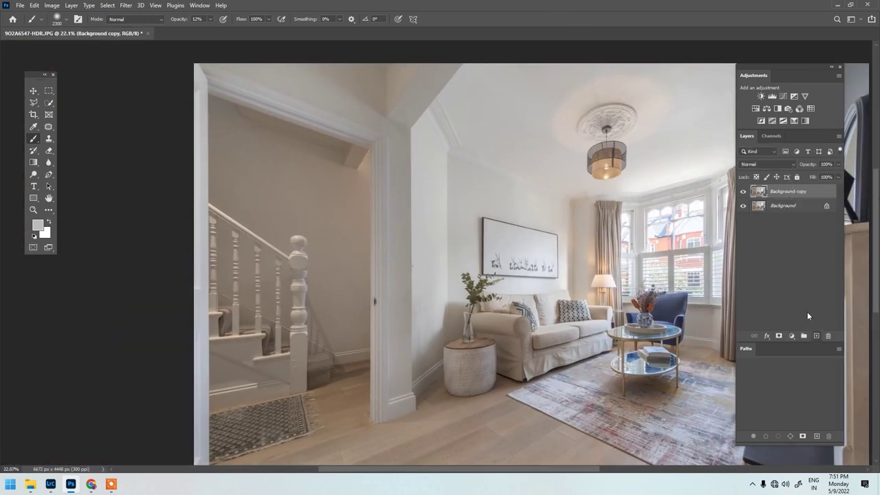
pyautogui.click(127, 5)
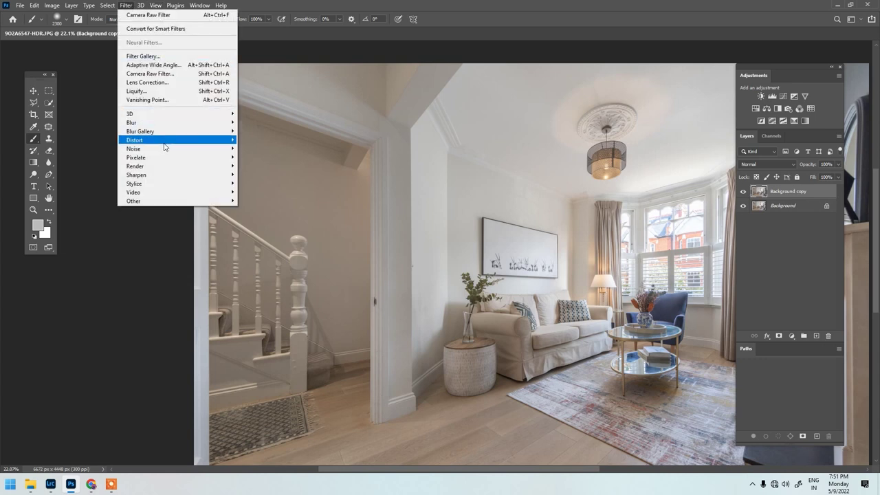
pyautogui.click(174, 75)
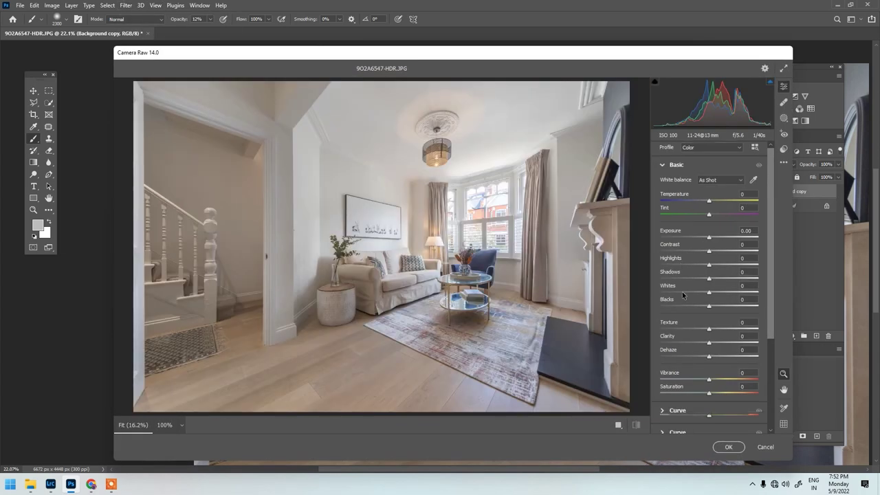
pyautogui.scroll(-3, 684, 294)
pyautogui.click(686, 320)
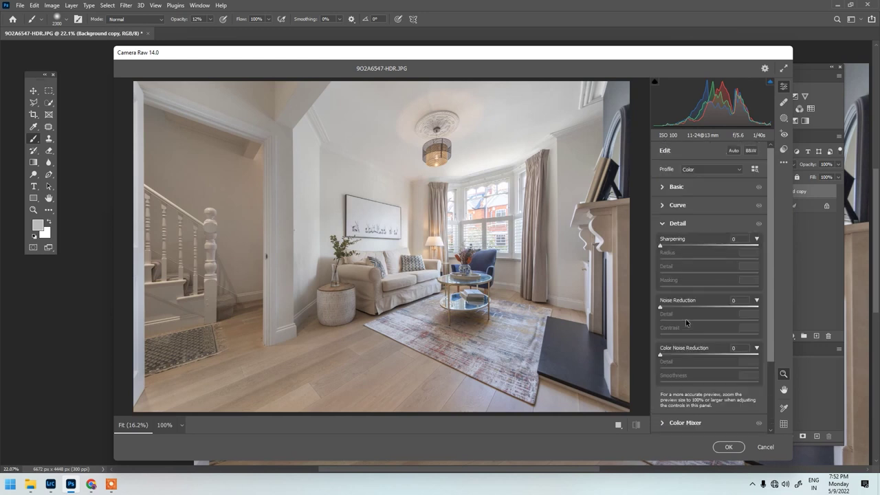
pyautogui.moveTo(683, 307); pyautogui.dragTo(742, 308)
pyautogui.moveTo(163, 166); pyautogui.dragTo(503, 236)
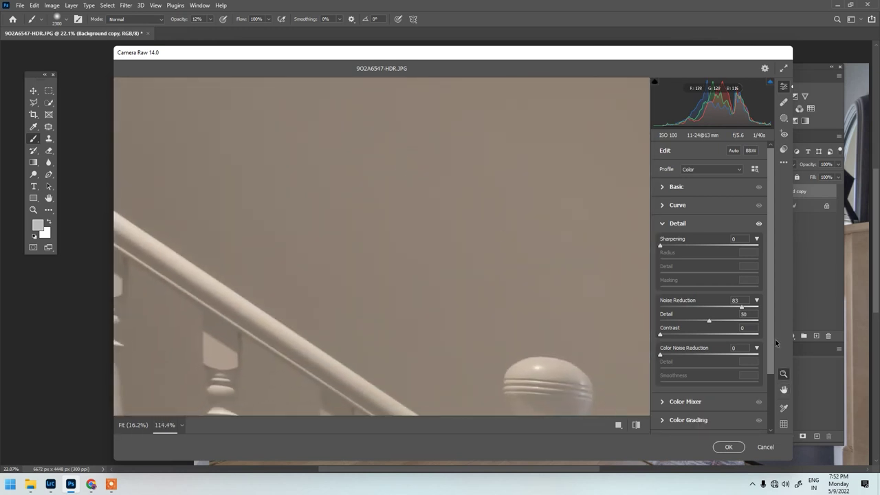
pyautogui.moveTo(724, 307); pyautogui.dragTo(747, 302)
pyautogui.moveTo(658, 293); pyautogui.dragTo(731, 314)
pyautogui.click(727, 447)
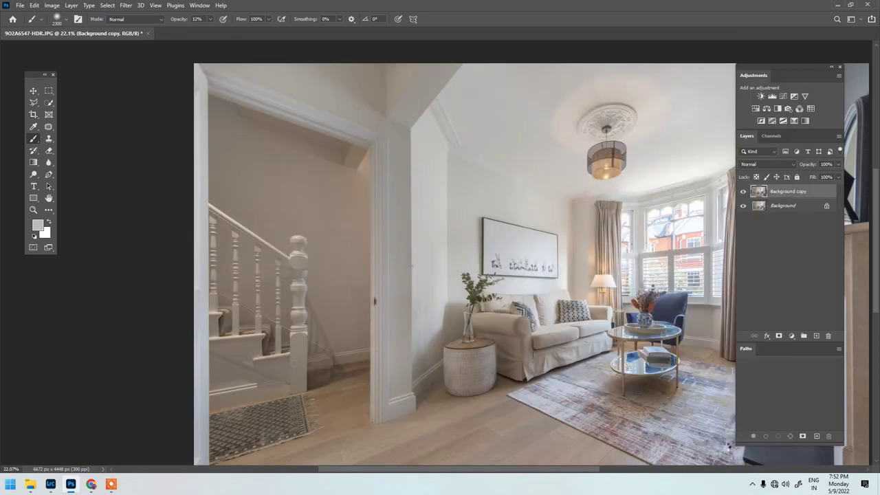
# Add a black mask to the noise-reduced copy and set the brush opacity to 53%.
pyautogui.click(778, 336)
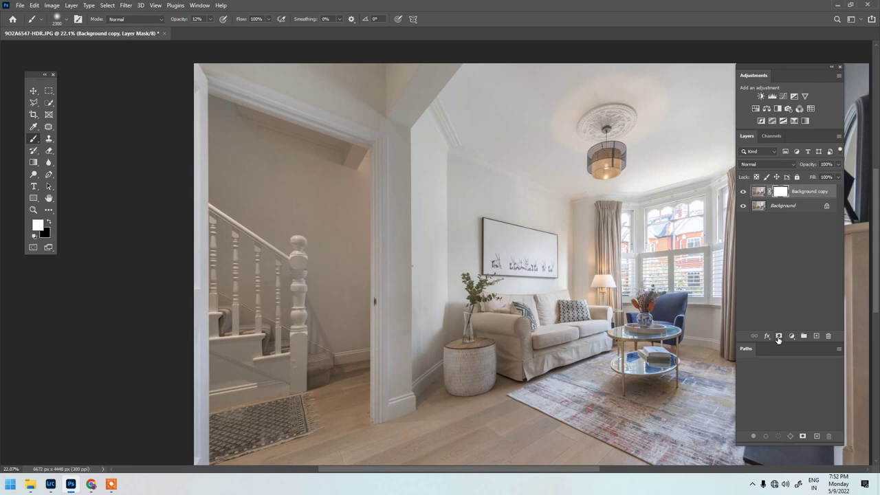
pyautogui.hotkey('ctrl', 'i')
pyautogui.scroll(5, 308, 199)
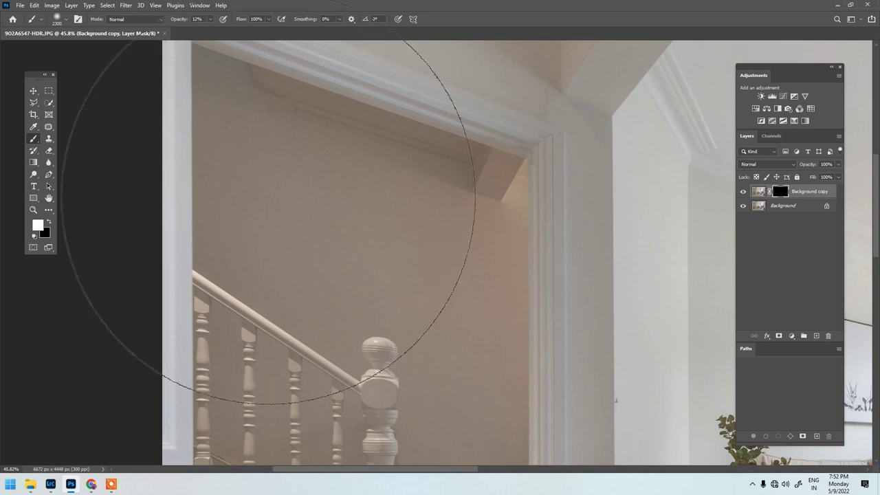
pyautogui.scroll(2, 271, 211)
pyautogui.press('[')
pyautogui.press('[')
pyautogui.press('[')
pyautogui.press('[')
pyautogui.press('[')
pyautogui.press('[')
pyautogui.press('[')
pyautogui.click(210, 20)
pyautogui.moveTo(209, 31); pyautogui.dragTo(225, 30)
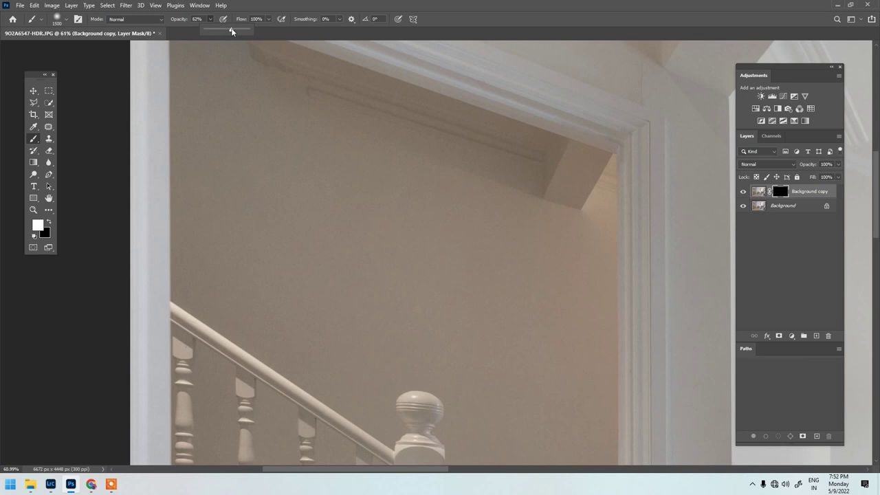
pyautogui.moveTo(228, 29); pyautogui.dragTo(228, 29)
pyautogui.click(364, 4)
# Paint the noise reduction into the staircase wall and between the balusters, using brushes from about 600 down to 200 px.
pyautogui.press('[')
pyautogui.press('[')
pyautogui.press('[')
pyautogui.press('[')
pyautogui.press('[')
pyautogui.press('[')
pyautogui.press('[')
pyautogui.press('[')
pyautogui.press('[')
pyautogui.press('[')
pyautogui.press('[')
pyautogui.press('[')
pyautogui.press('[')
pyautogui.press('[')
pyautogui.press('[')
pyautogui.press(']')
pyautogui.press(']')
pyautogui.press(']')
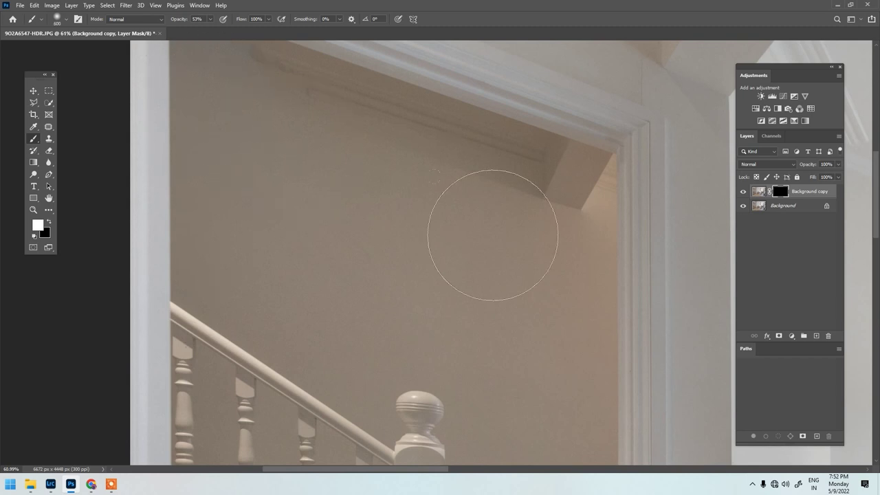
pyautogui.moveTo(451, 338); pyautogui.dragTo(208, 249)
pyautogui.moveTo(259, 326); pyautogui.dragTo(332, 170)
pyautogui.press('[')
pyautogui.press('[')
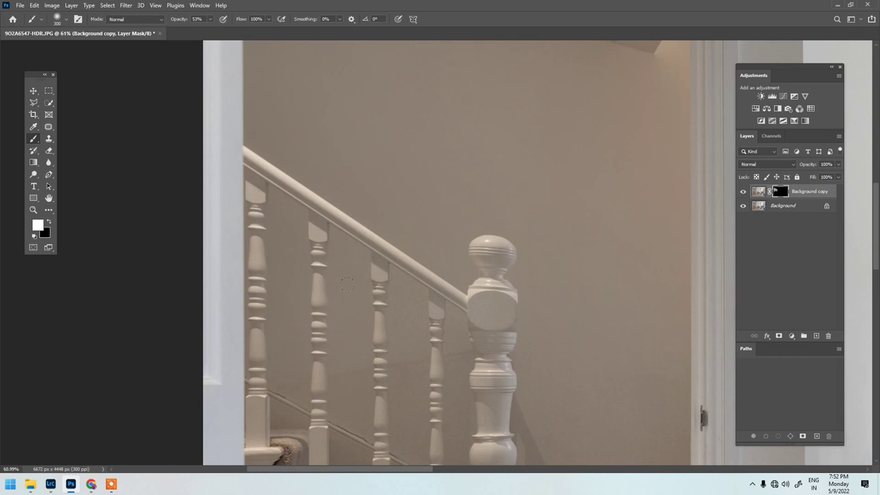
pyautogui.moveTo(352, 243); pyautogui.dragTo(277, 127)
pyautogui.press('[')
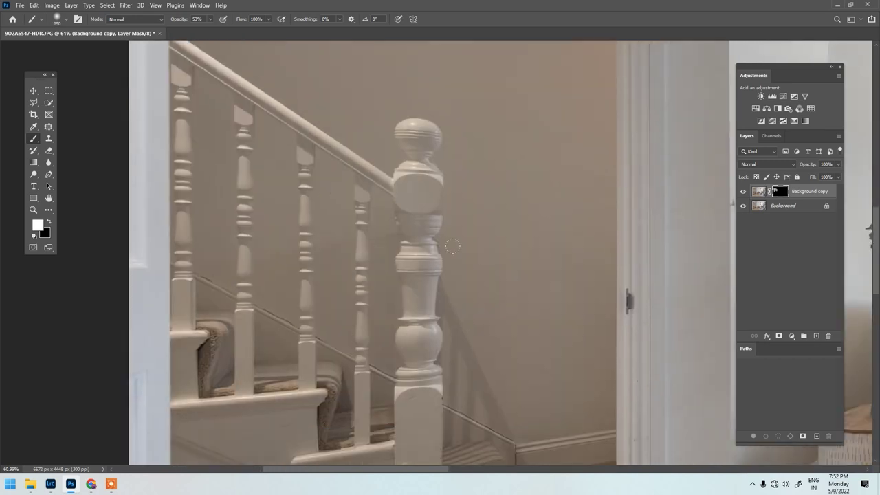
pyautogui.moveTo(507, 380)
pyautogui.mouseDown()
pyautogui.moveTo(554, 398)
pyautogui.moveTo(483, 179)
pyautogui.moveTo(536, 165)
pyautogui.mouseUp()
# Paint the noise reduction into the doorway pillar and the wall behind the side table with brushes around 500 px.
pyautogui.scroll(-3, 536, 165)
pyautogui.press(']')
pyautogui.press(']')
pyautogui.press(']')
pyautogui.moveTo(710, 227)
pyautogui.mouseDown()
pyautogui.moveTo(478, 331)
pyautogui.moveTo(430, 151)
pyautogui.mouseUp()
pyautogui.scroll(5, 431, 152)
pyautogui.press('[')
pyautogui.press('[')
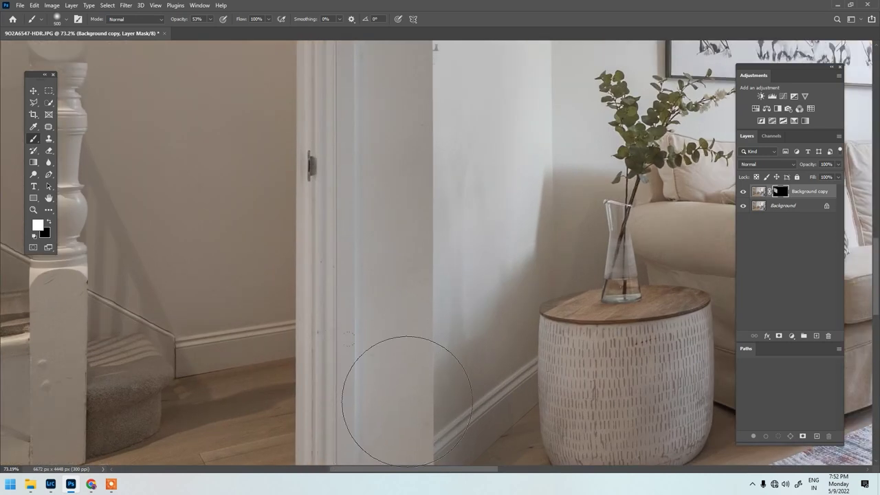
pyautogui.scroll(5, 479, 353)
pyautogui.moveTo(394, 126)
pyautogui.mouseDown()
pyautogui.moveTo(416, 399)
pyautogui.moveTo(436, 223)
pyautogui.moveTo(597, 351)
pyautogui.moveTo(750, 450)
pyautogui.mouseUp()
# Paint the smoothing into the wall above the doorway and the ceiling beam, adjusting the brush size to the surfaces.
pyautogui.press('[')
pyautogui.press(']')
pyautogui.press(']')
pyautogui.press(']')
pyautogui.press(']')
pyautogui.press(']')
pyautogui.press(']')
pyautogui.press(']')
pyautogui.press(']')
pyautogui.moveTo(587, 243); pyautogui.dragTo(222, 231)
pyautogui.press('[')
pyautogui.press('[')
pyautogui.press('[')
pyautogui.press('[')
pyautogui.press('[')
pyautogui.press('[')
pyautogui.moveTo(560, 223); pyautogui.dragTo(376, 175)
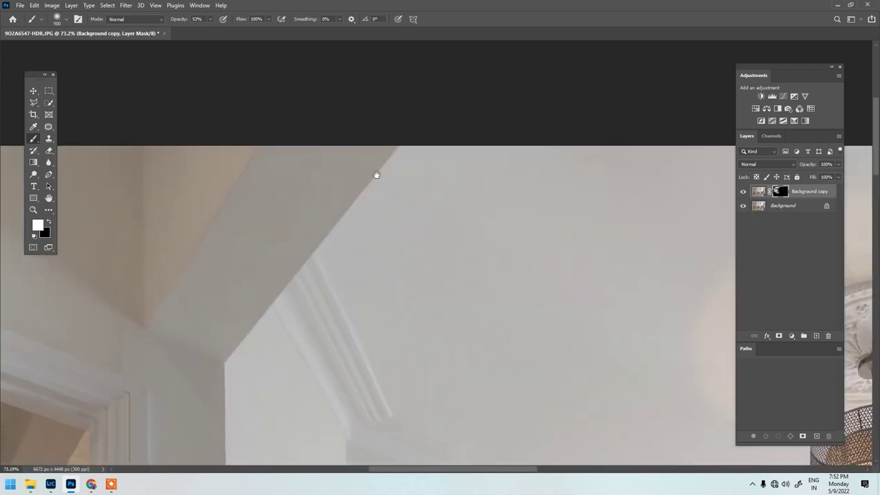
# Smooth the ceiling between the cornice and the pendant light on the mask with brushes of about 500 to 700 px.
pyautogui.moveTo(431, 282); pyautogui.dragTo(364, 259)
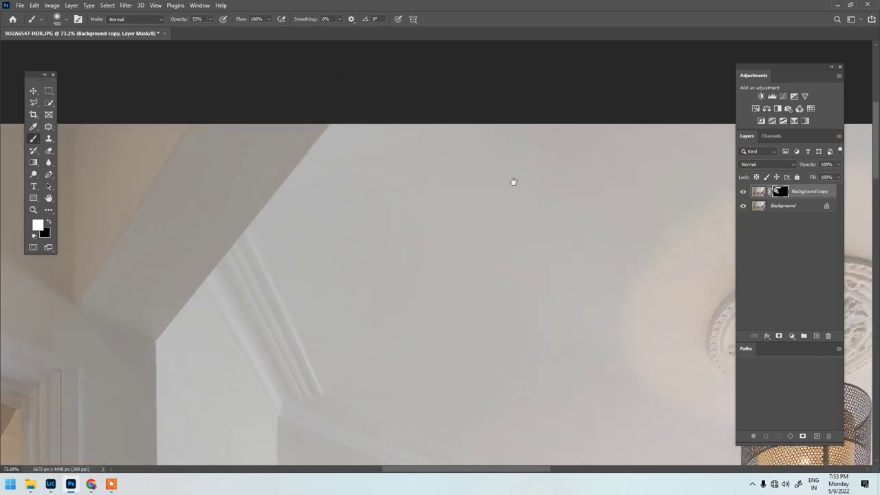
pyautogui.moveTo(553, 173); pyautogui.dragTo(342, 169)
pyautogui.press(']')
pyautogui.moveTo(328, 294)
pyautogui.mouseDown()
pyautogui.moveTo(420, 116)
pyautogui.moveTo(466, 95)
pyautogui.mouseUp()
pyautogui.press(']')
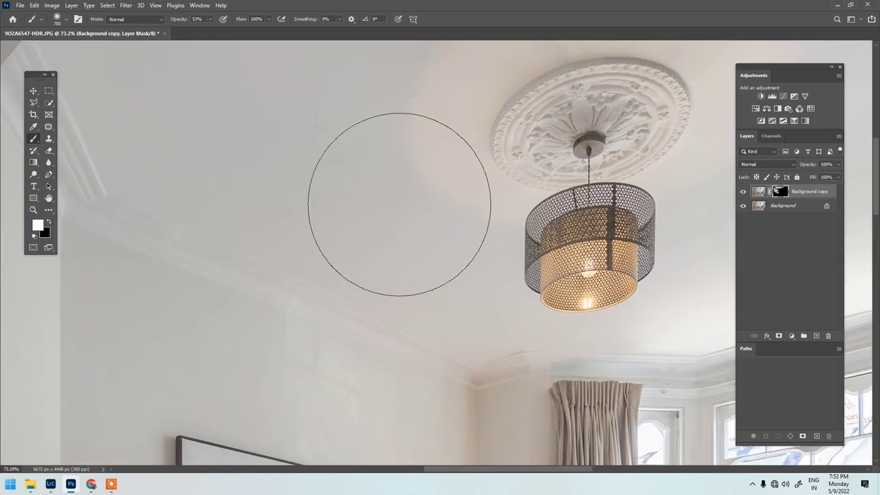
pyautogui.moveTo(203, 301); pyautogui.dragTo(293, 185)
pyautogui.scroll(2, 204, 250)
pyautogui.press('[')
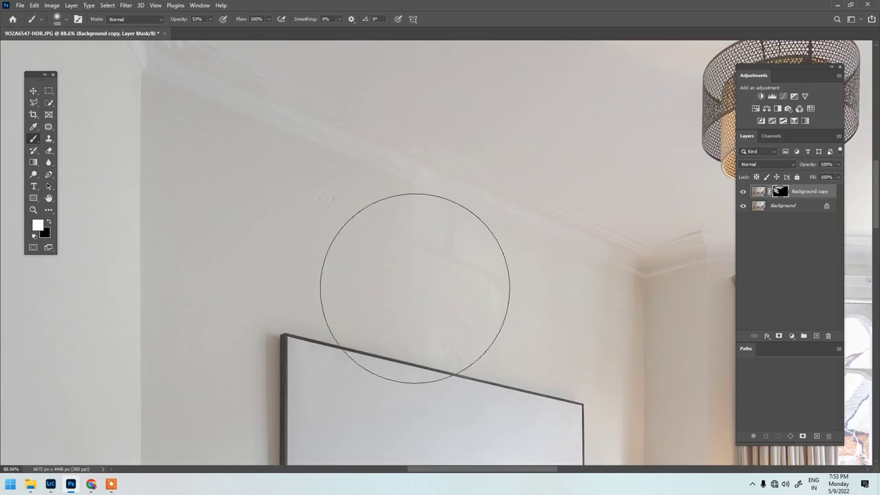
# Paint the noise reduction into the wall around the framed antelope picture and beside the lamp, reducing the brush to 200 px.
pyautogui.moveTo(269, 252); pyautogui.dragTo(280, 114)
pyautogui.moveTo(264, 267); pyautogui.dragTo(267, 42)
pyautogui.press(']')
pyautogui.moveTo(262, 262); pyautogui.dragTo(153, 415)
pyautogui.scroll(2, 243, 265)
pyautogui.press('[')
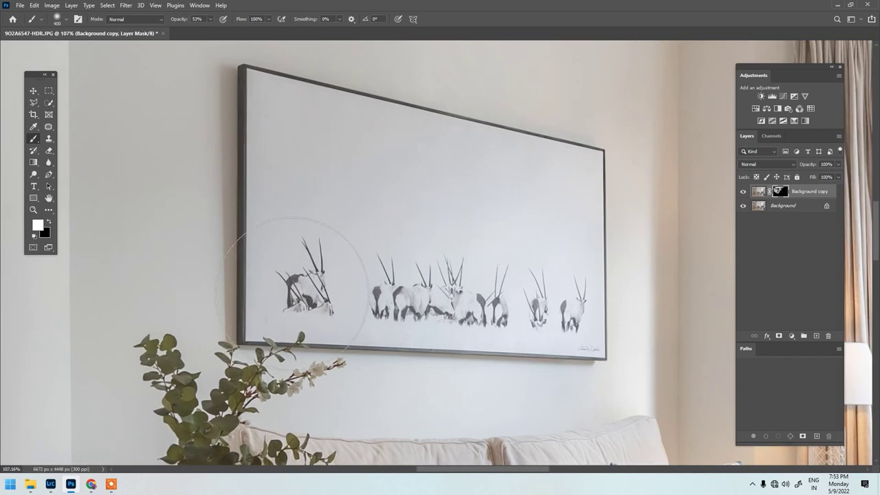
pyautogui.moveTo(412, 288); pyautogui.dragTo(148, 194)
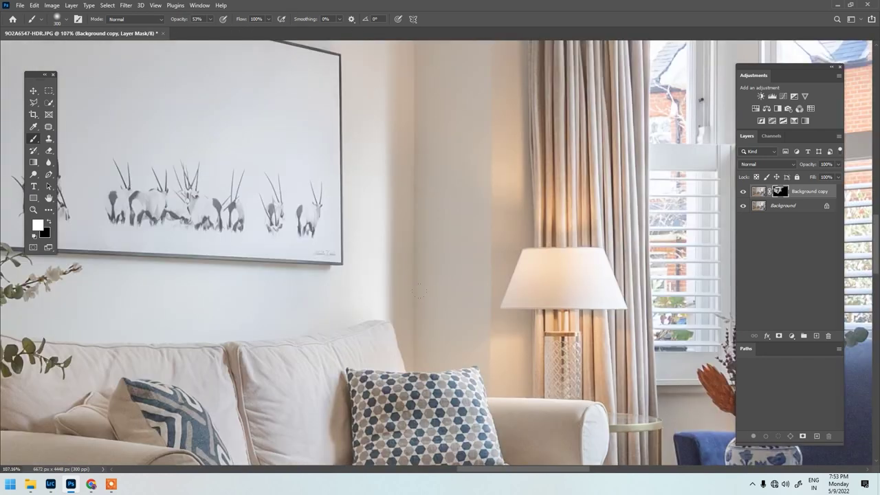
pyautogui.moveTo(507, 111); pyautogui.dragTo(501, 391)
pyautogui.press('[')
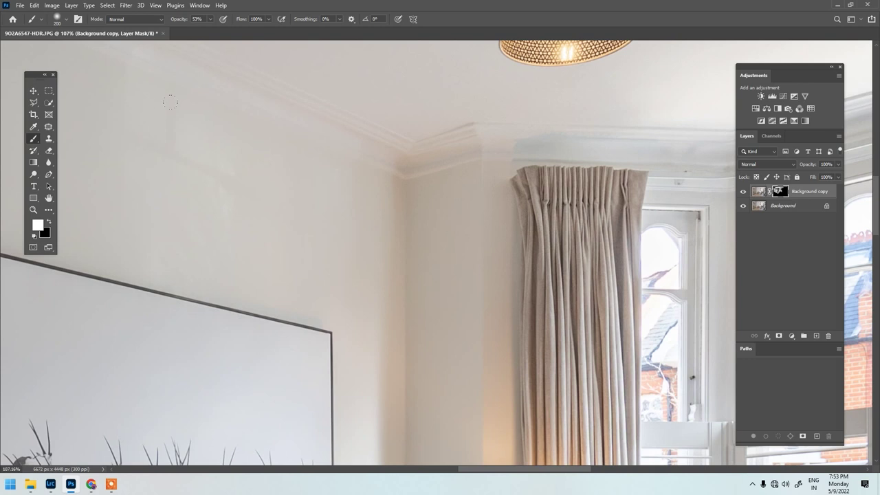
# Smooth the cornice and white window frames of the bay on the mask with brushes of about 250 to 125 px.
pyautogui.scroll(-2, 445, 245)
pyautogui.moveTo(446, 245); pyautogui.dragTo(204, 236)
pyautogui.scroll(4, 481, 231)
pyautogui.press(']')
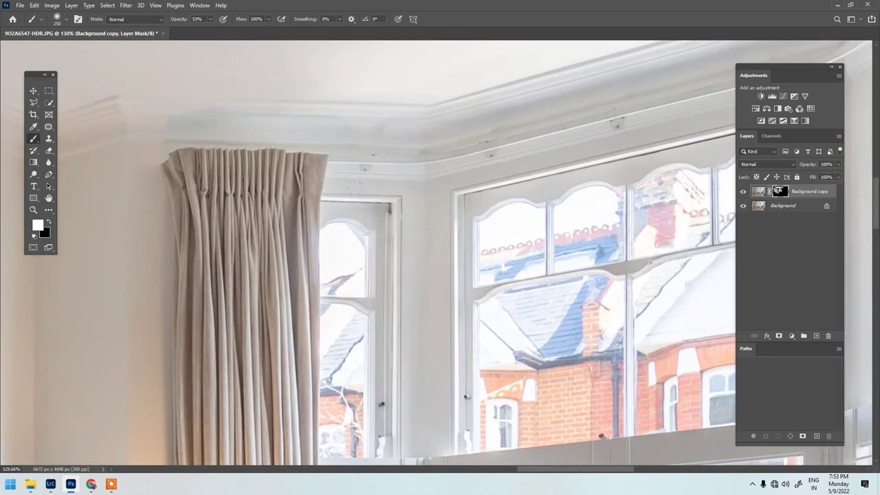
pyautogui.scroll(-2, 372, 267)
pyautogui.moveTo(434, 367)
pyautogui.mouseDown()
pyautogui.moveTo(387, 134)
pyautogui.moveTo(385, 143)
pyautogui.mouseUp()
pyautogui.press('[')
pyautogui.hscroll(3, 442, 203)
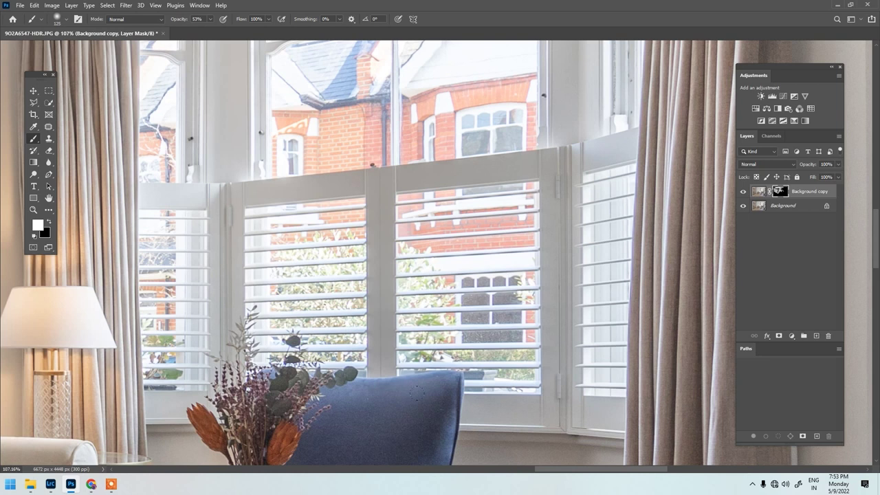
# Paint the noise reduction into the wall below the bay window and around the sofa with brushes of about 200 to 250 px.
pyautogui.scroll(-5, 519, 399)
pyautogui.hscroll(-1, 515, 283)
pyautogui.press(']')
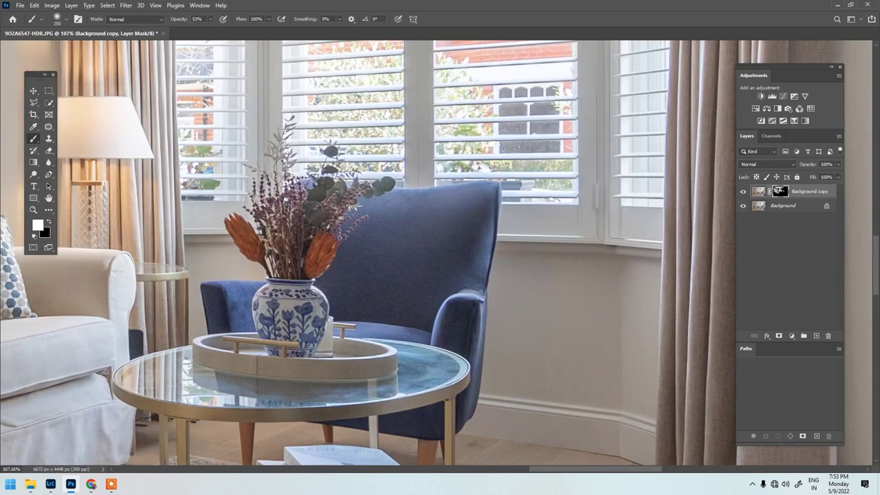
pyautogui.hscroll(-4, 411, 298)
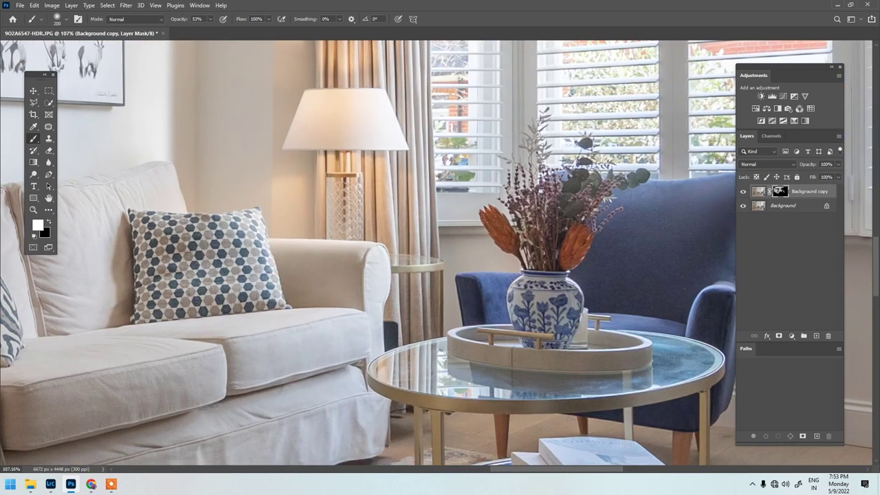
pyautogui.moveTo(511, 319); pyautogui.dragTo(208, 164)
pyautogui.moveTo(579, 267); pyautogui.dragTo(242, 309)
pyautogui.press(']')
# Smooth the wall between the bay curtain and the mirror, up to the cornice, with a 250 px brush.
pyautogui.scroll(5, 487, 239)
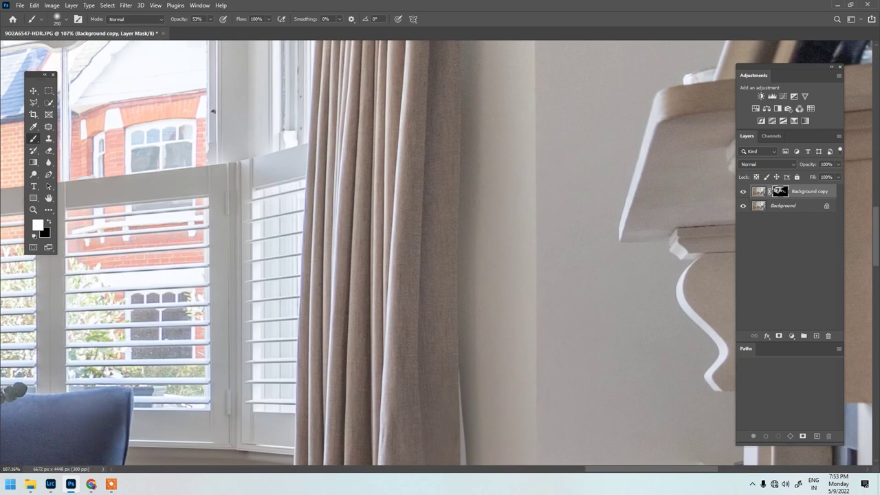
pyautogui.moveTo(477, 103); pyautogui.dragTo(490, 376)
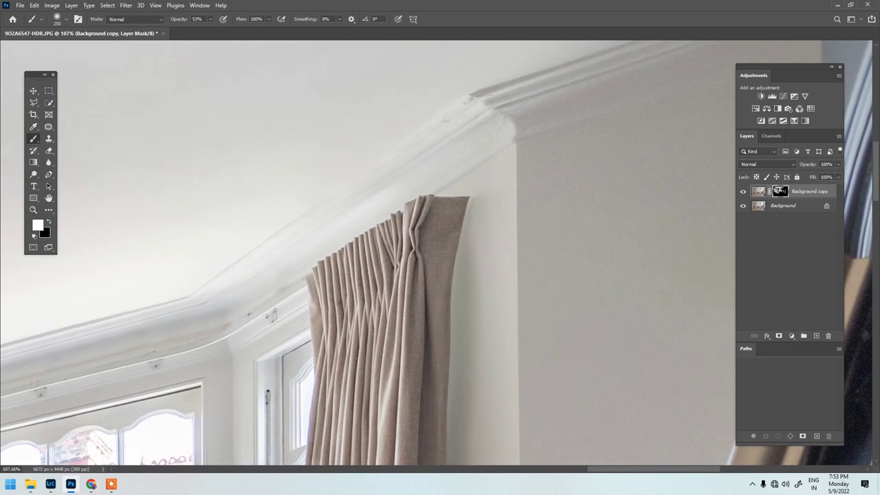
pyautogui.moveTo(551, 158); pyautogui.dragTo(284, 210)
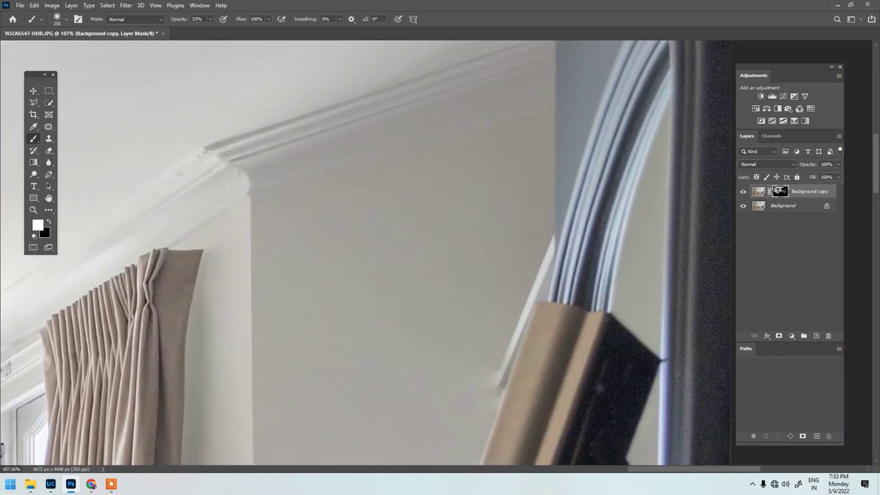
pyautogui.scroll(-4, 389, 245)
pyautogui.moveTo(371, 444)
pyautogui.mouseDown()
pyautogui.moveTo(402, 85)
pyautogui.moveTo(395, 110)
pyautogui.mouseUp()
# Paint the noise reduction into the fireplace surround and the wall beside it with a brush of about 400 px.
pyautogui.press(']')
pyautogui.press(']')
pyautogui.press(']')
pyautogui.press('[')
pyautogui.scroll(-3, 344, 261)
pyautogui.moveTo(476, 386); pyautogui.dragTo(462, 187)
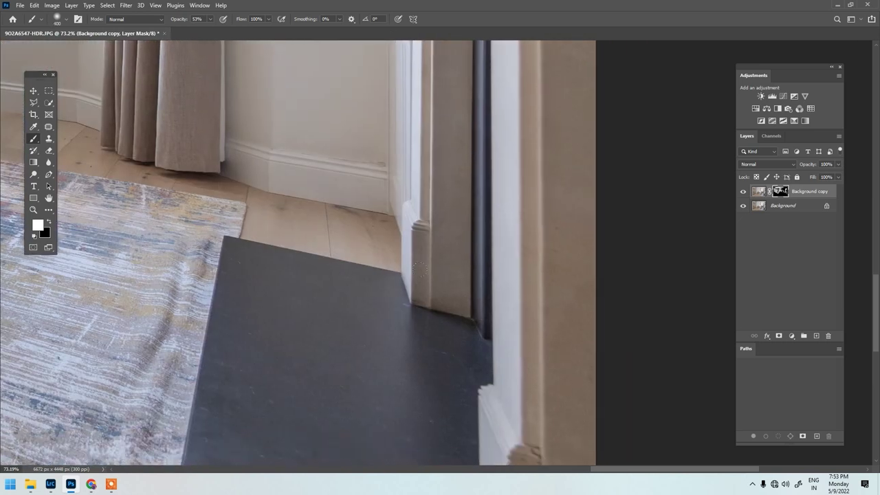
pyautogui.scroll(-2, 569, 118)
pyautogui.moveTo(563, 141); pyautogui.dragTo(562, 397)
pyautogui.moveTo(551, 251); pyautogui.dragTo(548, 462)
pyautogui.press(']')
pyautogui.moveTo(562, 150); pyautogui.dragTo(534, 339)
pyautogui.scroll(1, 534, 340)
pyautogui.press('[')
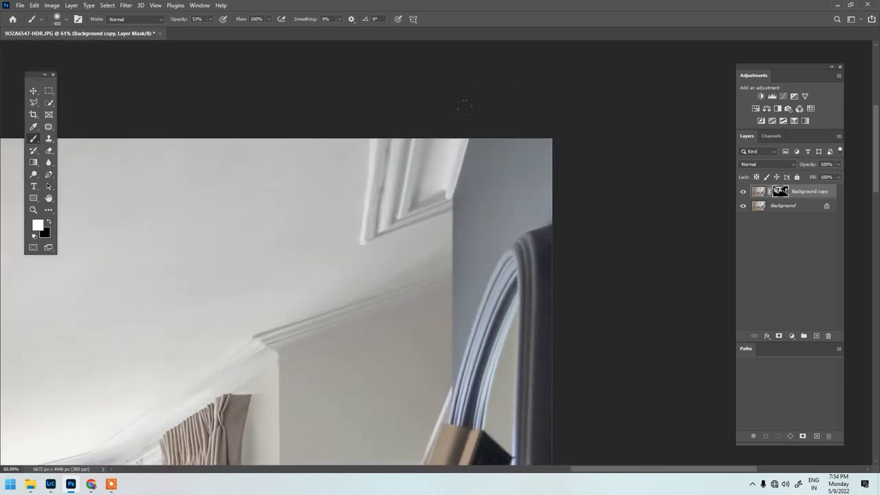
# Smooth the ceiling near the mirror and cornice on the mask, enlarging the brush to about 600 px.
pyautogui.moveTo(377, 350); pyautogui.dragTo(447, 131)
pyautogui.scroll(-3, 316, 154)
pyautogui.moveTo(321, 144); pyautogui.dragTo(556, 279)
pyautogui.press(']')
pyautogui.press(']')
pyautogui.scroll(-2, 271, 210)
# Paint the noise reduction into the ceiling around the pendant light and its plaster rose.
pyautogui.moveTo(271, 210); pyautogui.dragTo(596, 93)
pyautogui.scroll(1, 596, 92)
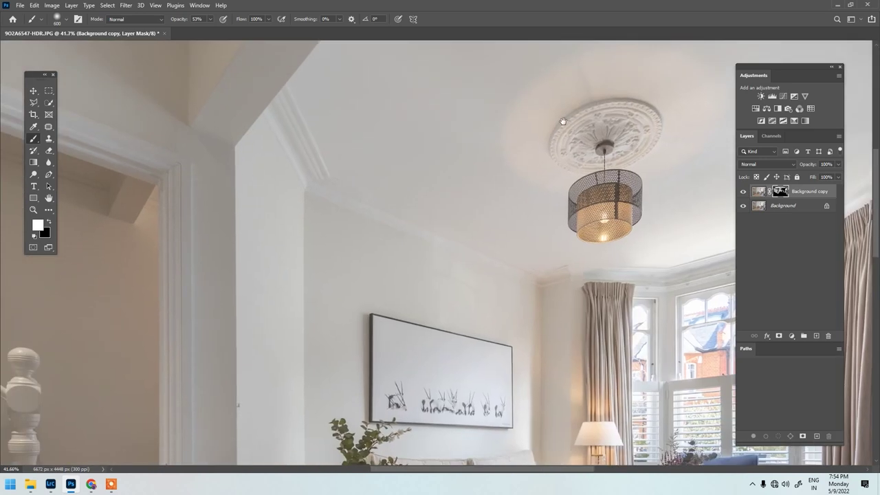
pyautogui.scroll(7, 560, 180)
pyautogui.moveTo(371, 246); pyautogui.dragTo(532, 14)
pyautogui.press('[')
pyautogui.press('[')
pyautogui.scroll(-4, 322, 259)
pyautogui.press(']')
pyautogui.moveTo(327, 248); pyautogui.dragTo(328, 86)
# Smooth the speckled black hearth slab in front of the fireplace with a 500 px brush.
pyautogui.scroll(-4, 328, 86)
pyautogui.scroll(5, 473, 269)
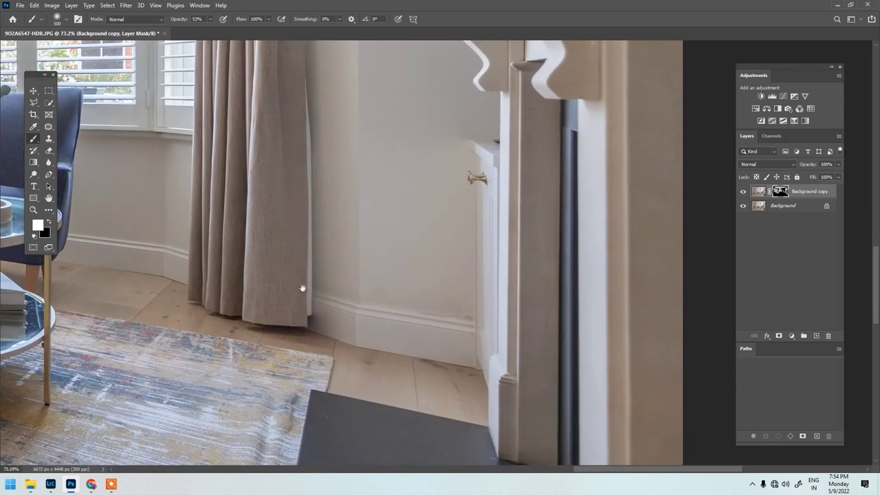
pyautogui.moveTo(332, 409); pyautogui.dragTo(587, 169)
pyautogui.scroll(1, 593, 173)
pyautogui.moveTo(458, 249); pyautogui.dragTo(116, 224)
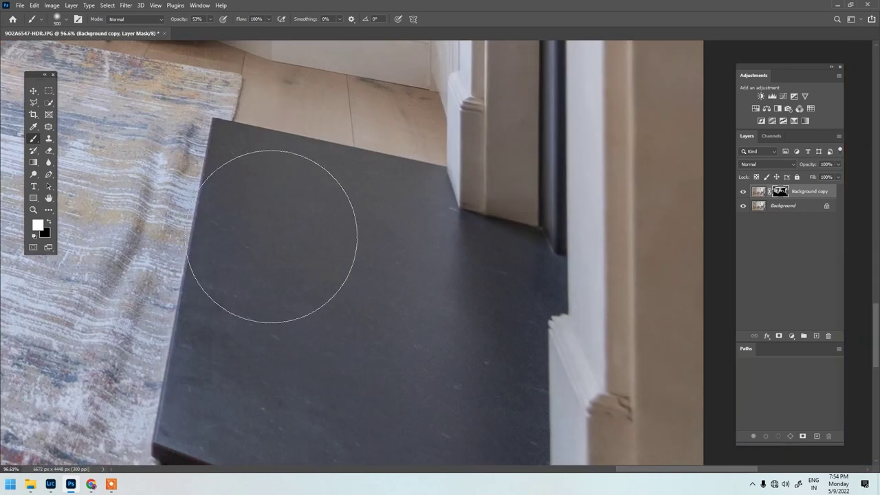
pyautogui.scroll(-2, 504, 224)
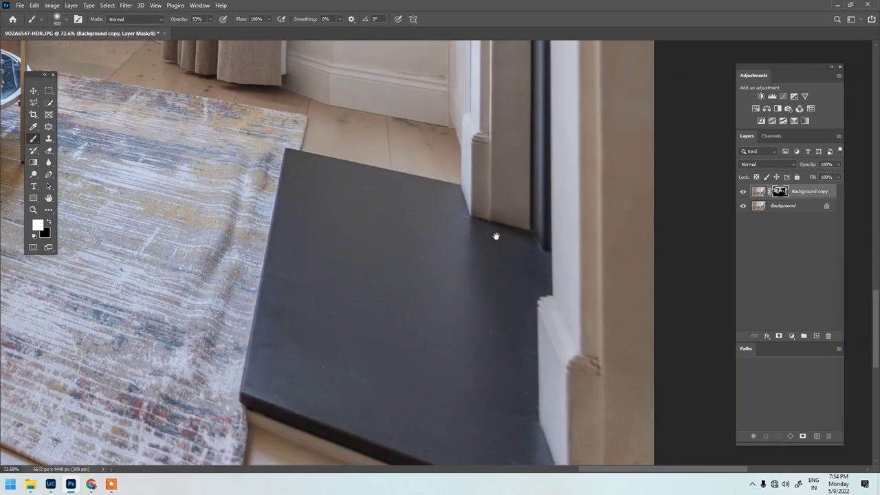
pyautogui.moveTo(271, 211); pyautogui.dragTo(638, 102)
# Inspect the noise reduction across the floorboards, rug, staircase and hallway walls, finishing with the whole room in view.
pyautogui.scroll(3, 188, 302)
pyautogui.moveTo(188, 302); pyautogui.dragTo(699, 381)
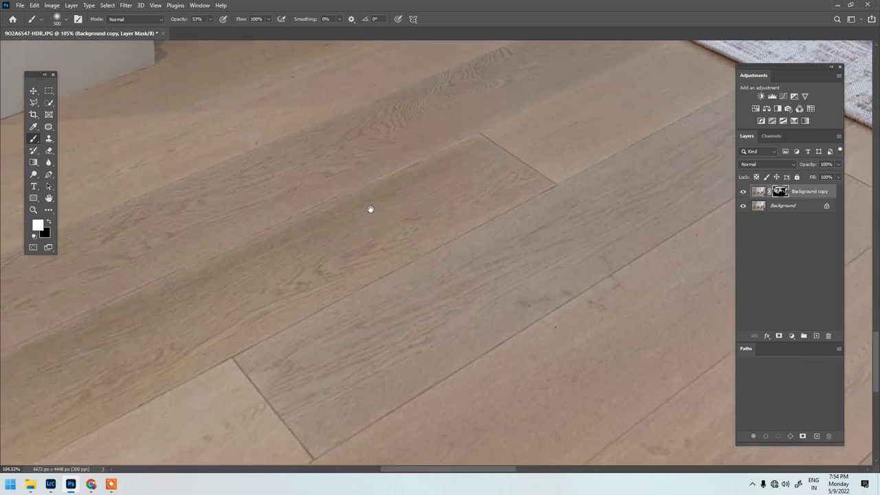
pyautogui.moveTo(344, 165); pyautogui.dragTo(612, 330)
pyautogui.scroll(-2, 326, 233)
pyautogui.moveTo(285, 216); pyautogui.dragTo(487, 327)
pyautogui.moveTo(431, 328); pyautogui.dragTo(724, 430)
pyautogui.scroll(4, 344, 268)
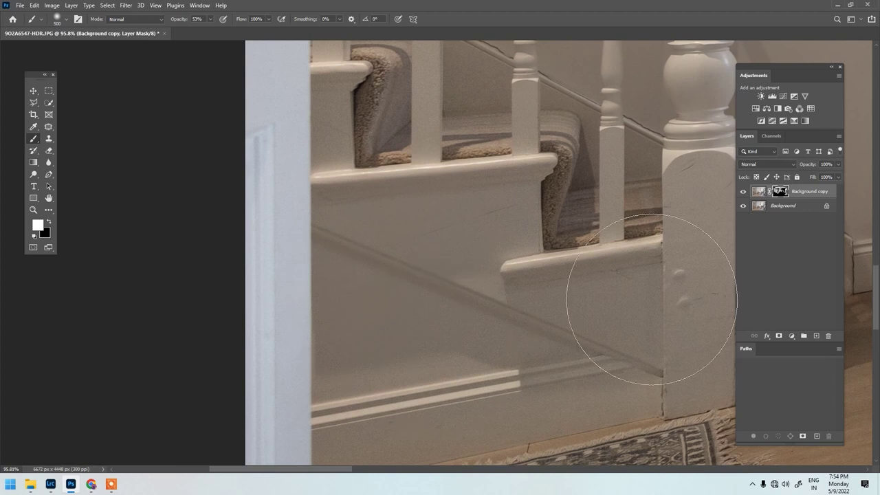
pyautogui.moveTo(525, 270); pyautogui.dragTo(260, 420)
pyautogui.scroll(-3, 344, 295)
pyautogui.moveTo(470, 335); pyautogui.dragTo(197, 281)
pyautogui.moveTo(240, 103); pyautogui.dragTo(577, 482)
pyautogui.scroll(-10, 697, 194)
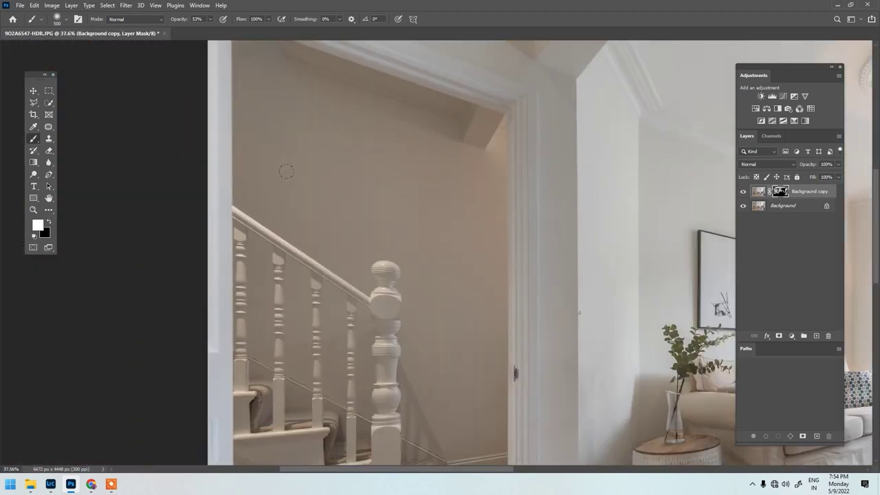
pyautogui.scroll(1, 696, 195)
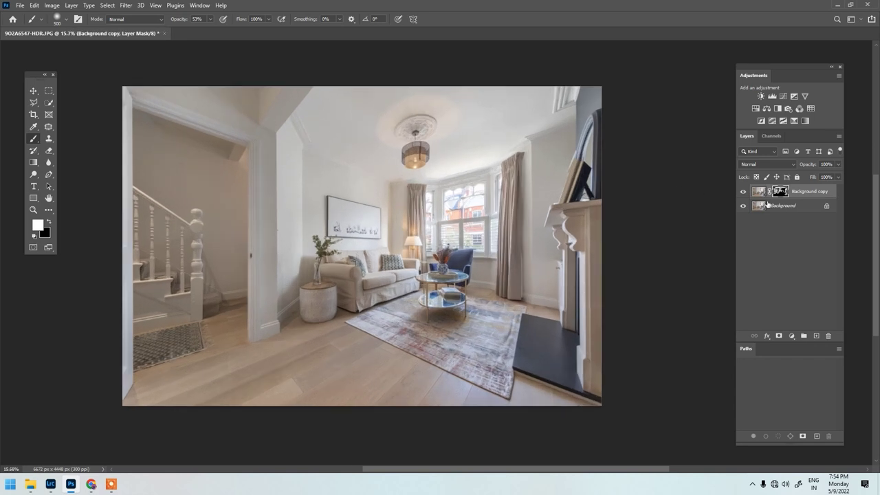
# Merge all layers into the background and duplicate the merged image as a new layer.
pyautogui.hotkey('ctrl', 'shift', 'e')
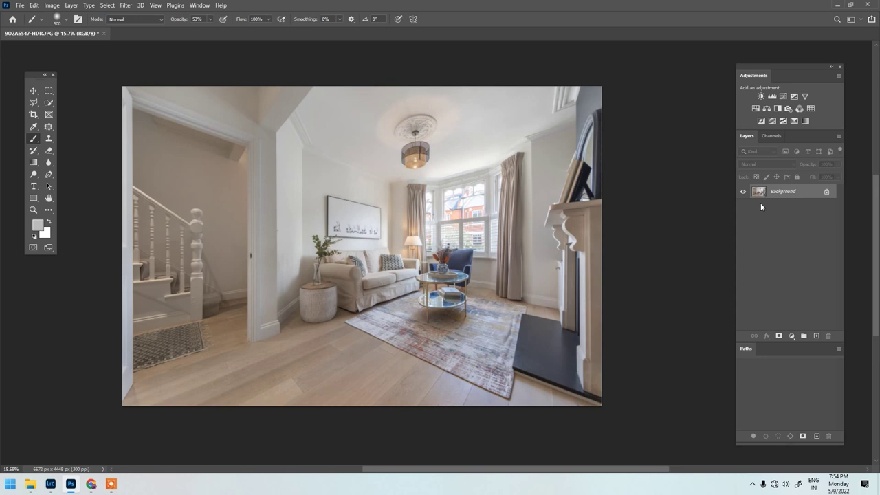
pyautogui.moveTo(758, 193); pyautogui.dragTo(815, 334)
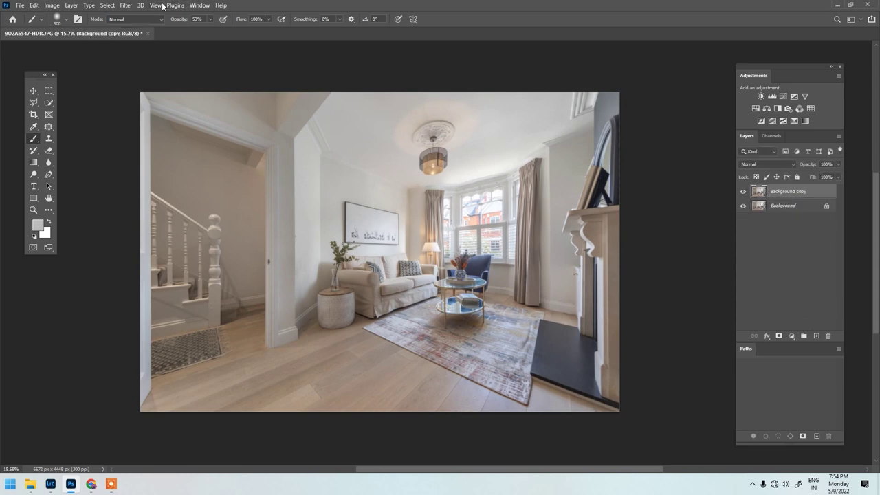
# Sharpen the duplicate layer with Unsharp Mask at amount 160%, radius 2.0 pixels and threshold 0, comparing the preview before applying.
pyautogui.click(127, 7)
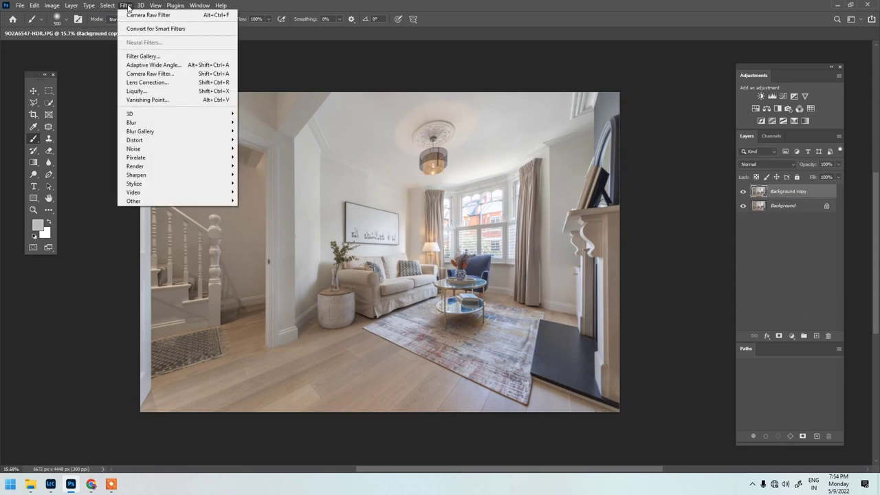
pyautogui.moveTo(231, 175)
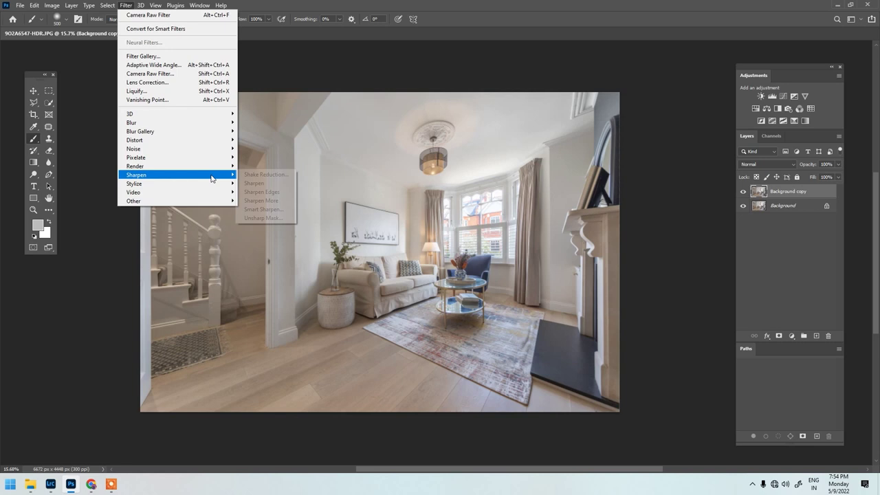
pyautogui.click(264, 218)
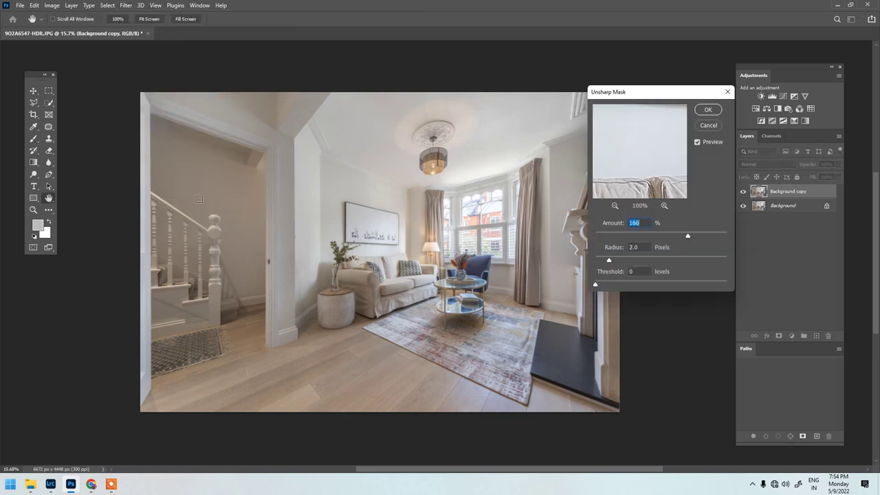
pyautogui.hotkey('ctrl', '+')
pyautogui.hotkey('ctrl', '+')
pyautogui.hotkey('ctrl', '+')
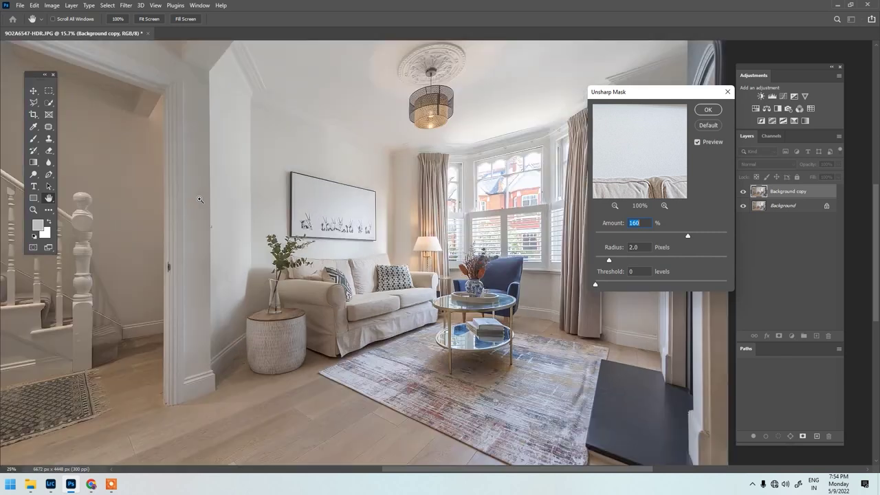
pyautogui.moveTo(92, 161); pyautogui.dragTo(493, 276)
pyautogui.moveTo(364, 236); pyautogui.dragTo(88, 169)
pyautogui.moveTo(385, 309); pyautogui.dragTo(303, 106)
pyautogui.moveTo(397, 184); pyautogui.dragTo(363, 180)
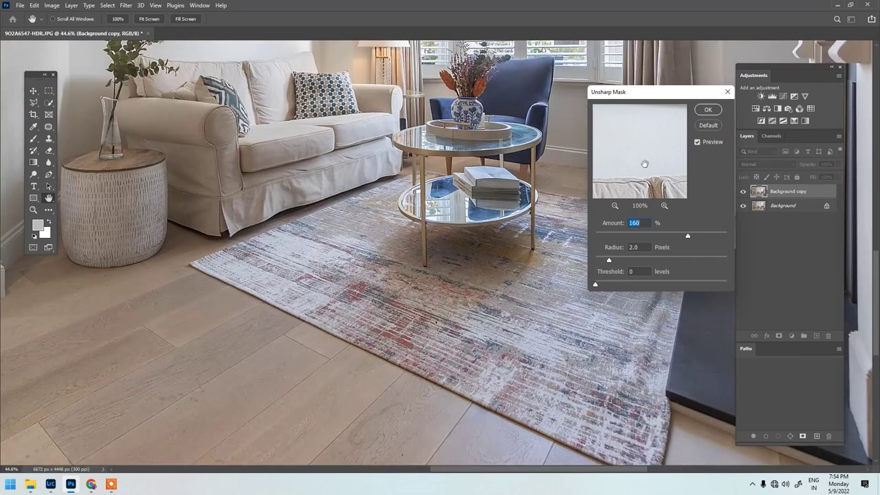
pyautogui.click(698, 143)
pyautogui.click(699, 143)
pyautogui.click(698, 143)
pyautogui.click(699, 143)
pyautogui.click(710, 110)
# Hide the sharpened layer with a black mask and ready a white brush at 20% opacity.
pyautogui.scroll(-3, 479, 123)
pyautogui.moveTo(479, 123); pyautogui.dragTo(466, 284)
pyautogui.scroll(-1, 466, 285)
pyautogui.scroll(-3, 472, 213)
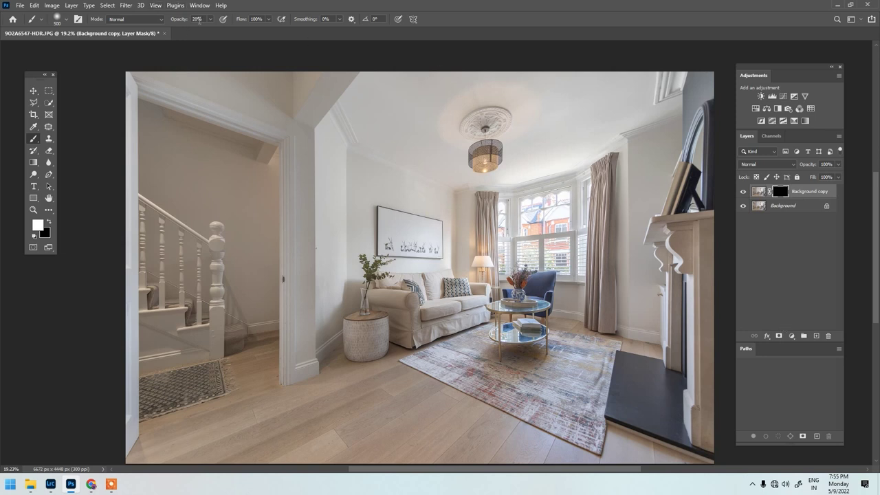
# Paint the sharpening into the staircase and balusters on the mask, using a brush of about 1100 px and raising its opacity to 30%.
pyautogui.scroll(5, 294, 206)
pyautogui.moveTo(391, 292); pyautogui.dragTo(464, 292)
pyautogui.scroll(-3, 442, 304)
pyautogui.moveTo(342, 343); pyautogui.dragTo(332, 159)
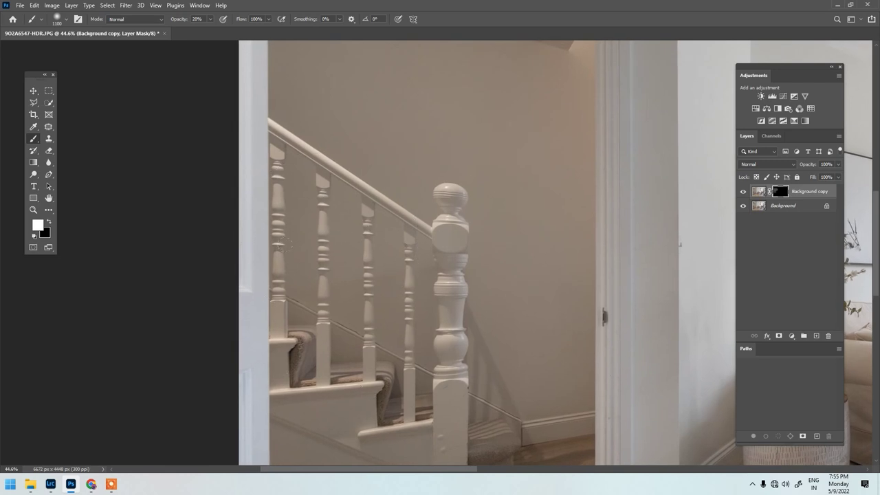
pyautogui.click(367, 323)
pyautogui.press(']')
pyautogui.press('3')
pyautogui.moveTo(333, 233); pyautogui.dragTo(233, 47)
pyautogui.press(']')
# Bring the sharpening into the sofa, side table and patterned hallway rug with a brush of 1400 to 1500 px.
pyautogui.moveTo(518, 237); pyautogui.dragTo(228, 318)
pyautogui.press(']')
pyautogui.click(570, 308)
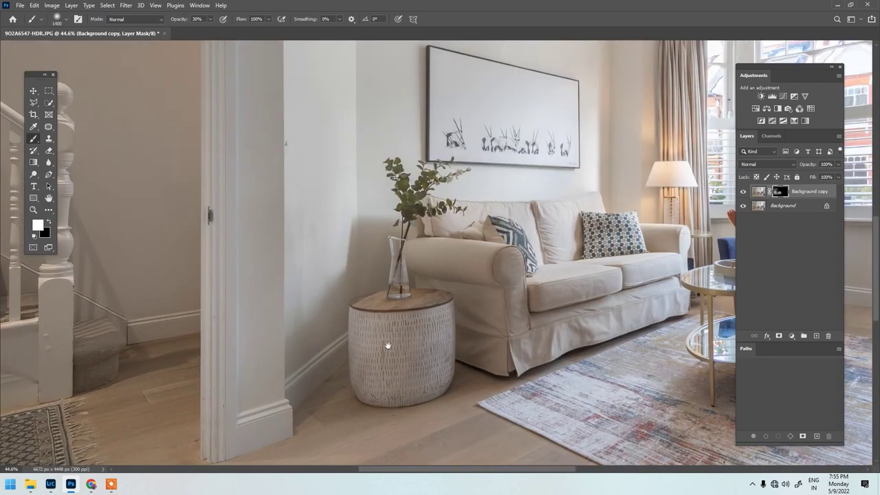
pyautogui.moveTo(388, 352); pyautogui.dragTo(517, 86)
pyautogui.press(']')
pyautogui.moveTo(133, 298); pyautogui.dragTo(403, 295)
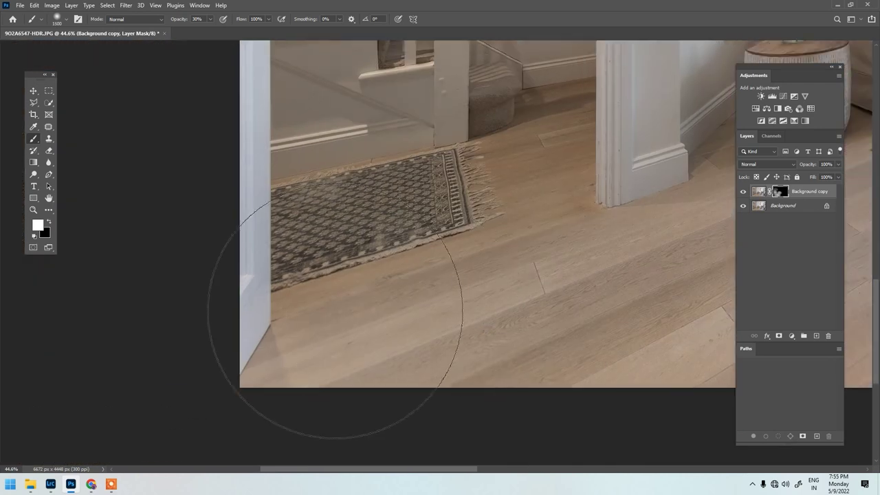
# Paint the sharpening over the floorboards in front of the rug, enlarging the brush to about 1900 px.
pyautogui.moveTo(609, 337); pyautogui.dragTo(501, 324)
pyautogui.press(']')
pyautogui.press(']')
pyautogui.press(']')
pyautogui.press(']')
pyautogui.press(']')
pyautogui.press(']')
pyautogui.press(']')
pyautogui.press(']')
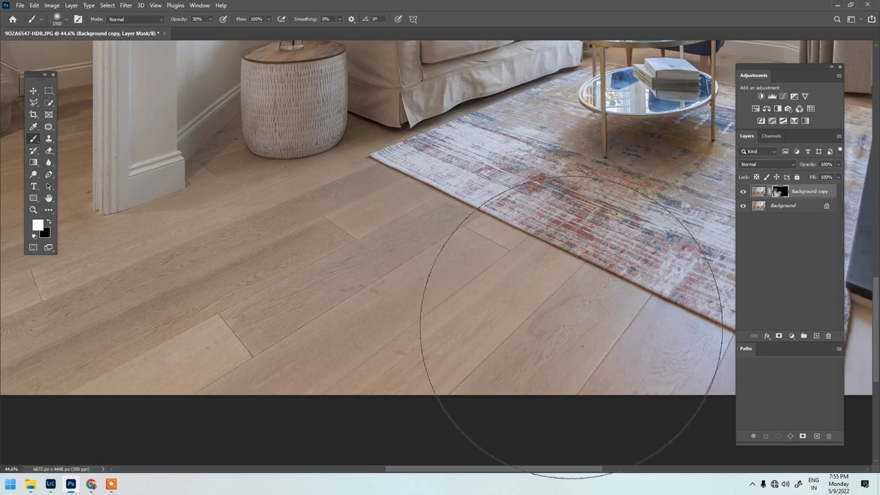
# Sharpen the black hearth and the adjoining rug edge on the mask with a 2000 px brush.
pyautogui.moveTo(556, 293); pyautogui.dragTo(402, 323)
pyautogui.press('[')
pyautogui.press('[')
pyautogui.press('[')
pyautogui.press('[')
pyautogui.press('[')
pyautogui.press('[')
pyautogui.press('[')
pyautogui.press('[')
pyautogui.press('[')
pyautogui.press('[')
pyautogui.press('[')
pyautogui.press('[')
pyautogui.press('[')
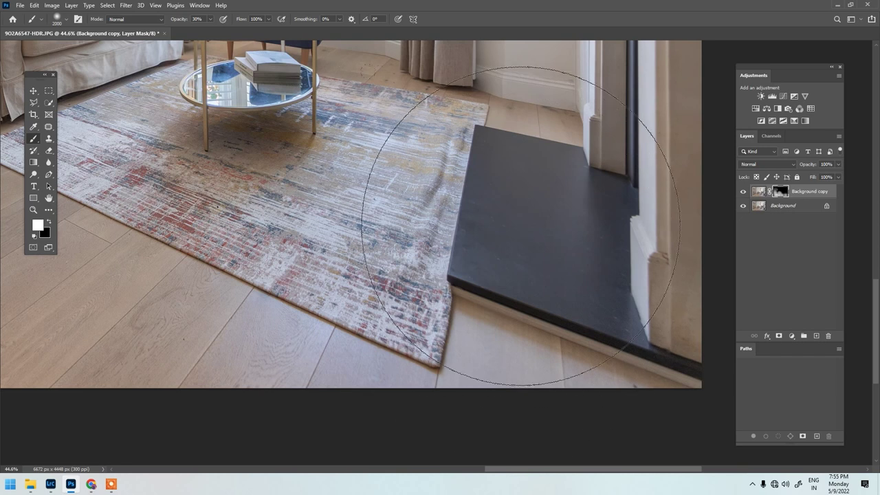
# Paint the sharpening into the rug, coffee table and nearby seating with a brush of about 1300 px.
pyautogui.moveTo(458, 211); pyautogui.dragTo(598, 316)
pyautogui.press(']')
pyautogui.press(']')
pyautogui.press(']')
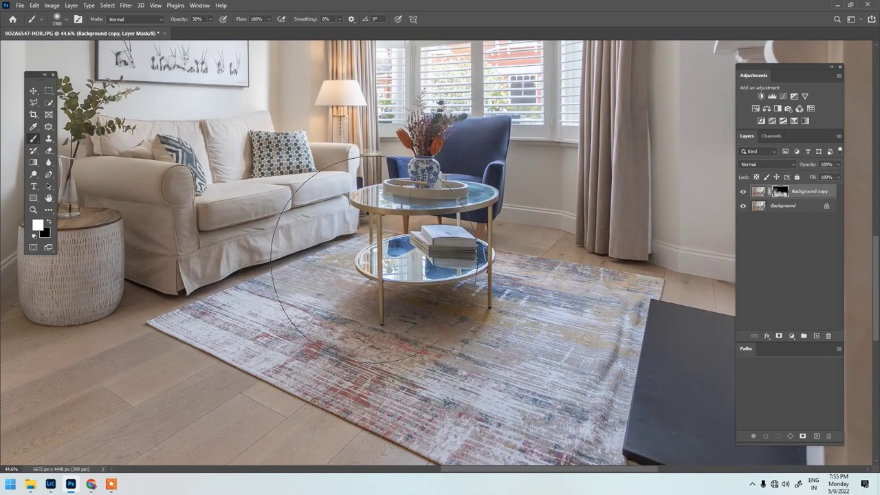
pyautogui.moveTo(215, 303); pyautogui.dragTo(446, 338)
pyautogui.press('[')
pyautogui.press('[')
# Paint the sharpening into the ceiling and plaster rose around the pendant light with a brush of about 1500 px.
pyautogui.scroll(-3, 456, 238)
pyautogui.moveTo(418, 182); pyautogui.dragTo(453, 358)
pyautogui.scroll(3, 404, 304)
pyautogui.press(']')
pyautogui.press(']')
pyautogui.press(']')
pyautogui.scroll(-2, 393, 215)
pyautogui.moveTo(383, 175); pyautogui.dragTo(435, 385)
pyautogui.press(']')
pyautogui.moveTo(562, 206); pyautogui.dragTo(296, 172)
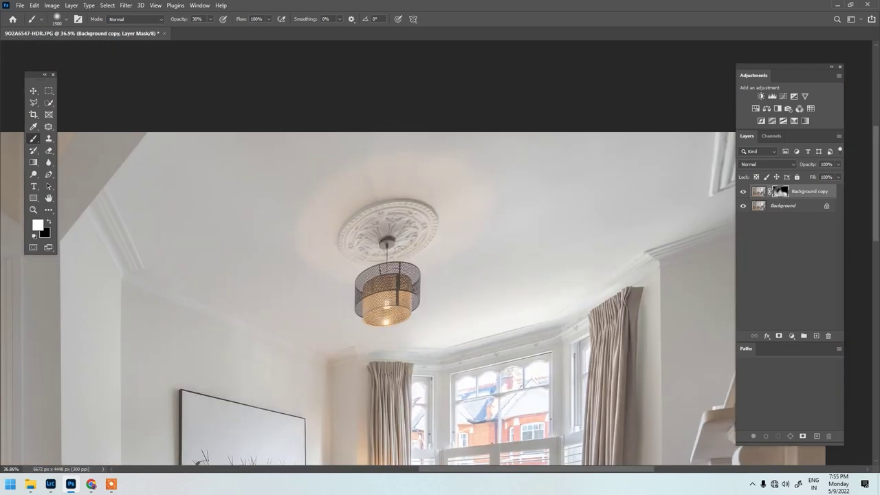
pyautogui.moveTo(632, 154); pyautogui.dragTo(308, 181)
pyautogui.press(']')
# Sharpen the bay window and curtains on the mask, reducing the brush from 1400 to 1000 px.
pyautogui.scroll(2, 284, 295)
pyautogui.moveTo(284, 294); pyautogui.dragTo(425, 163)
pyautogui.press('[')
pyautogui.press('[')
pyautogui.press('[')
pyautogui.press('[')
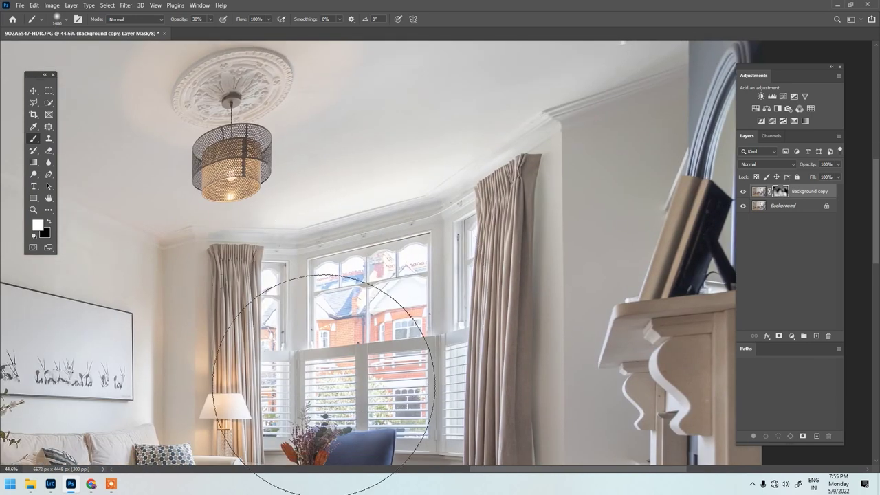
pyautogui.scroll(-2, 364, 352)
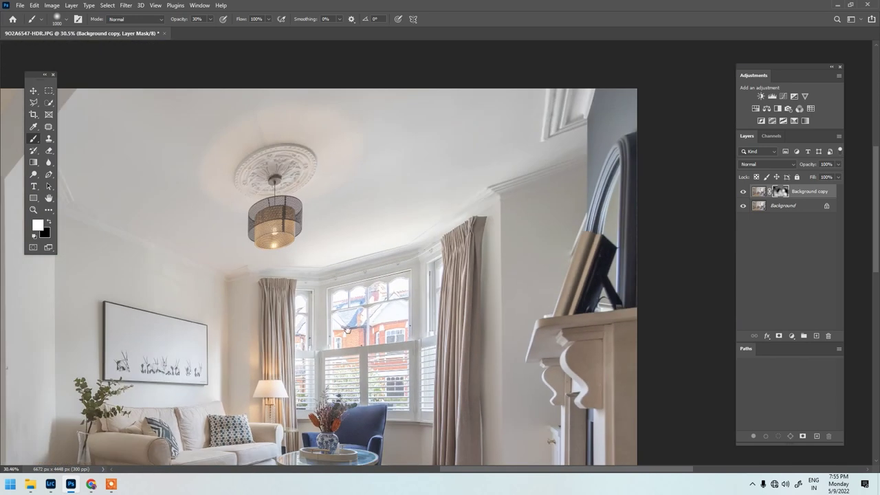
# Continue painting the sharpening into the lower part of the room below the bay window, enlarging the brush.
pyautogui.moveTo(364, 352); pyautogui.dragTo(381, 148)
pyautogui.scroll(4, 430, 343)
pyautogui.press(']')
pyautogui.press(']')
pyautogui.press(']')
pyautogui.press(']')
pyautogui.press(']')
pyautogui.press(']')
pyautogui.scroll(-3, 371, 319)
pyautogui.moveTo(371, 318); pyautogui.dragTo(259, 120)
# Paint the sharpening over the doorway frame, ceiling beam and picture wall with a brush of about 2400 px.
pyautogui.moveTo(108, 256); pyautogui.dragTo(567, 298)
pyautogui.press(']')
pyautogui.press(']')
pyautogui.press(']')
pyautogui.press(']')
pyautogui.press(']')
pyautogui.press(']')
pyautogui.press(']')
pyautogui.press(']')
pyautogui.press(']')
pyautogui.press(']')
pyautogui.moveTo(365, 103); pyautogui.dragTo(402, 452)
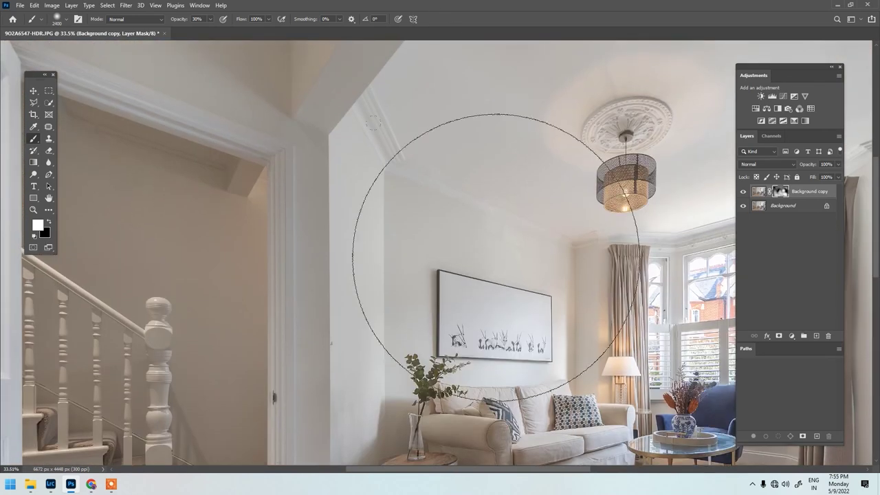
# Paint the sharpening around the bay window, mantelpiece and fireplace surround with a 2000 px brush.
pyautogui.moveTo(531, 208); pyautogui.dragTo(234, 274)
pyautogui.press('[')
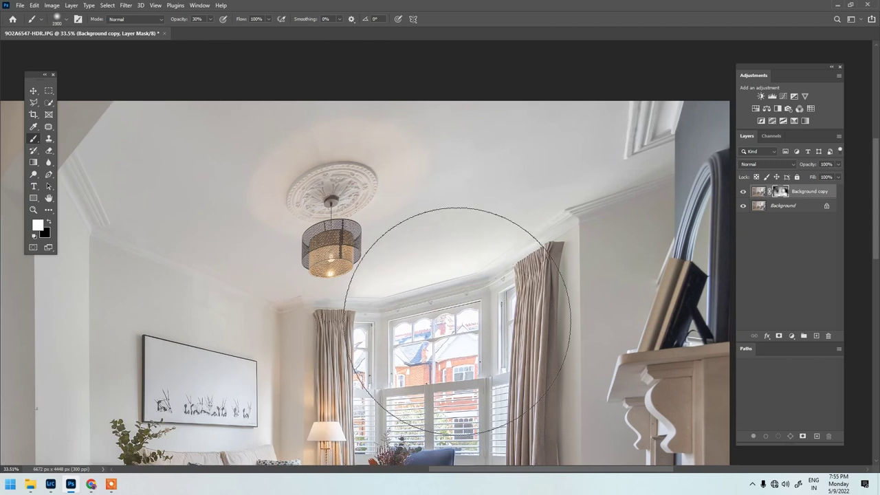
pyautogui.moveTo(456, 344); pyautogui.dragTo(275, 392)
pyautogui.moveTo(403, 363); pyautogui.dragTo(369, 155)
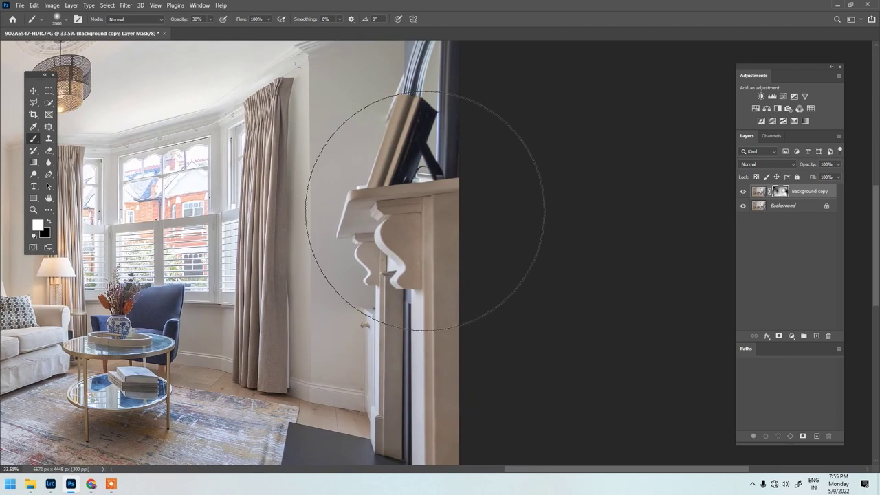
# Paint the sharpening over the hallway side and the remaining areas, enlarging the brush from 2100 to 2700 px.
pyautogui.scroll(-3, 392, 154)
pyautogui.moveTo(263, 172); pyautogui.dragTo(528, 230)
pyautogui.press(']')
pyautogui.moveTo(473, 261); pyautogui.dragTo(763, 371)
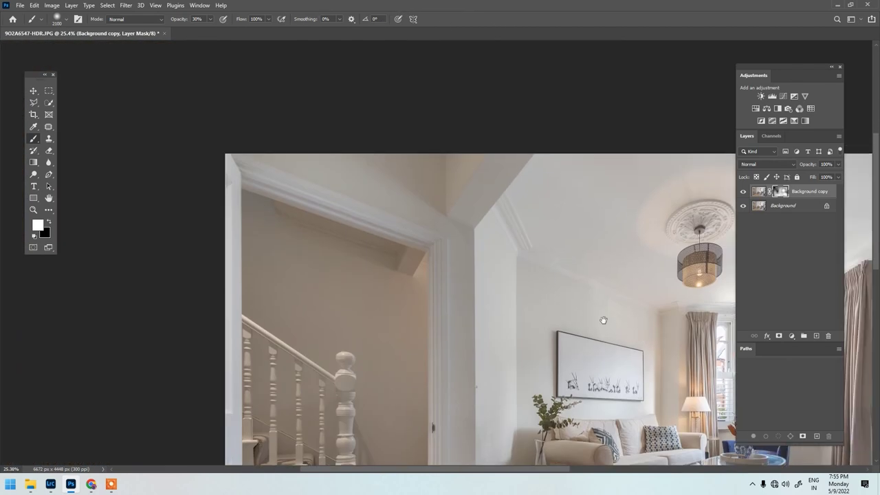
pyautogui.moveTo(337, 358); pyautogui.dragTo(320, 0)
pyautogui.press(']')
pyautogui.moveTo(530, 169); pyautogui.dragTo(270, 311)
# Merge the masked sharpening layer down into the background.
pyautogui.scroll(-5, 537, 226)
pyautogui.scroll(-2, 583, 189)
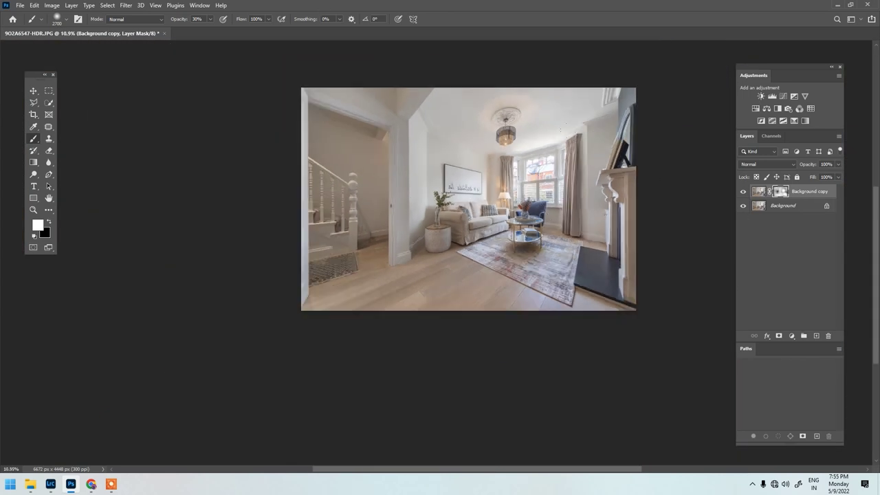
pyautogui.hotkey('ctrl', 'e')
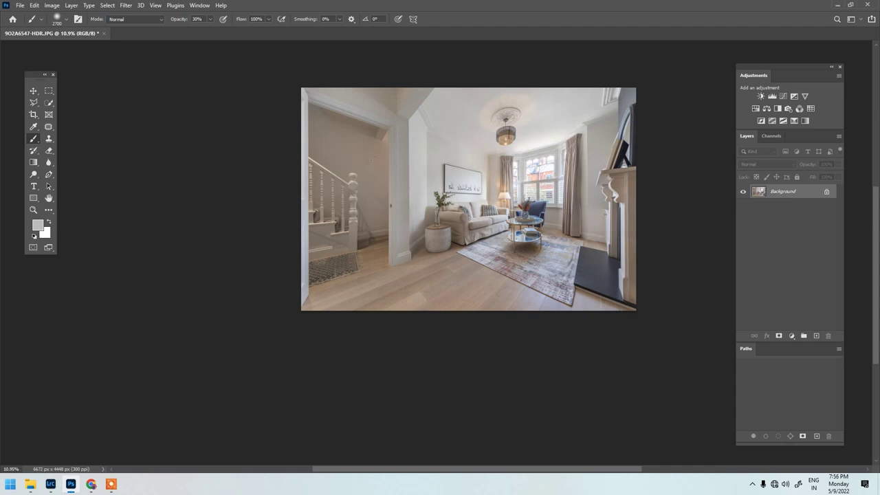
# Inspect the merged image up close across the hallway, sofa, ceiling, fireplace, rug and bay window.
pyautogui.scroll(5, 393, 220)
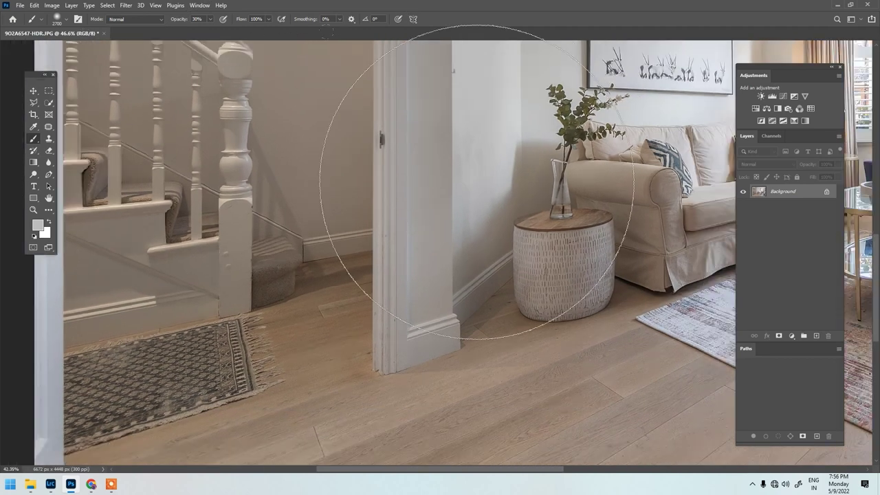
pyautogui.scroll(-3, 477, 182)
pyautogui.moveTo(687, 158); pyautogui.dragTo(337, 266)
pyautogui.moveTo(680, 187); pyautogui.dragTo(441, 211)
pyautogui.scroll(4, 441, 212)
pyautogui.moveTo(538, 284); pyautogui.dragTo(570, 334)
pyautogui.scroll(-4, 550, 288)
pyautogui.moveTo(517, 275); pyautogui.dragTo(609, 284)
pyautogui.scroll(4, 268, 186)
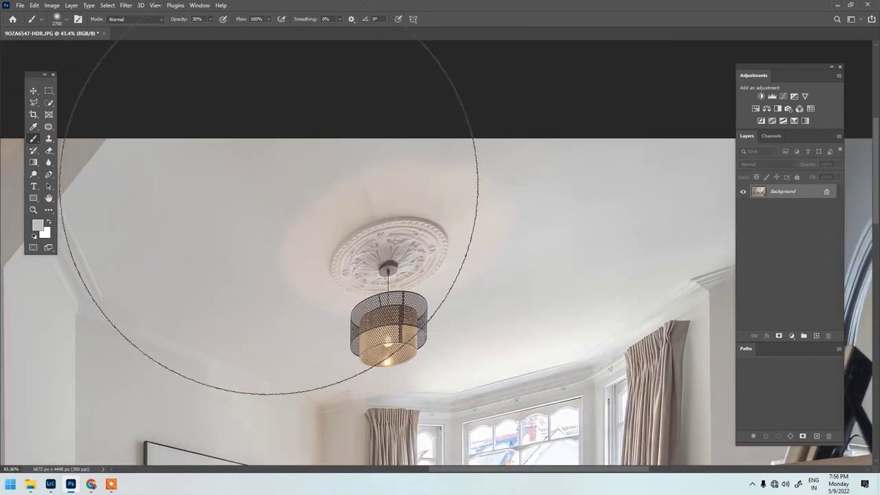
pyautogui.moveTo(411, 365); pyautogui.dragTo(436, 135)
pyautogui.moveTo(408, 238); pyautogui.dragTo(199, 349)
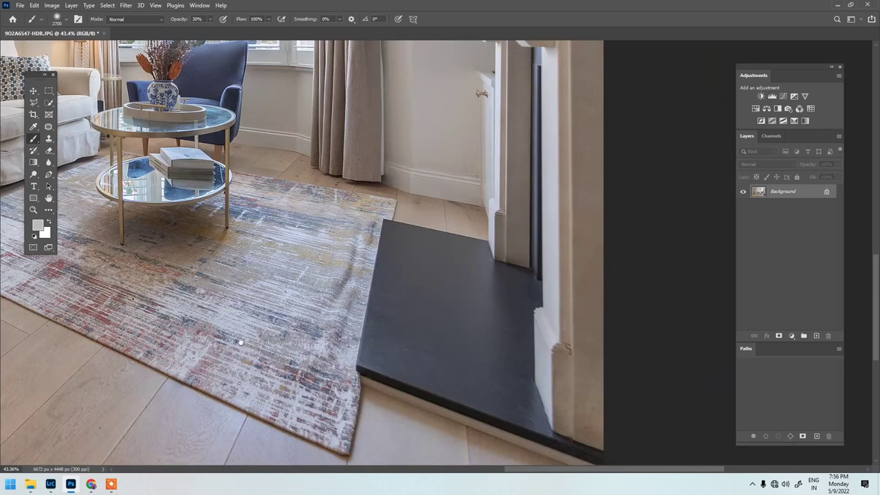
pyautogui.scroll(-2, 198, 349)
pyautogui.scroll(-1, 340, 331)
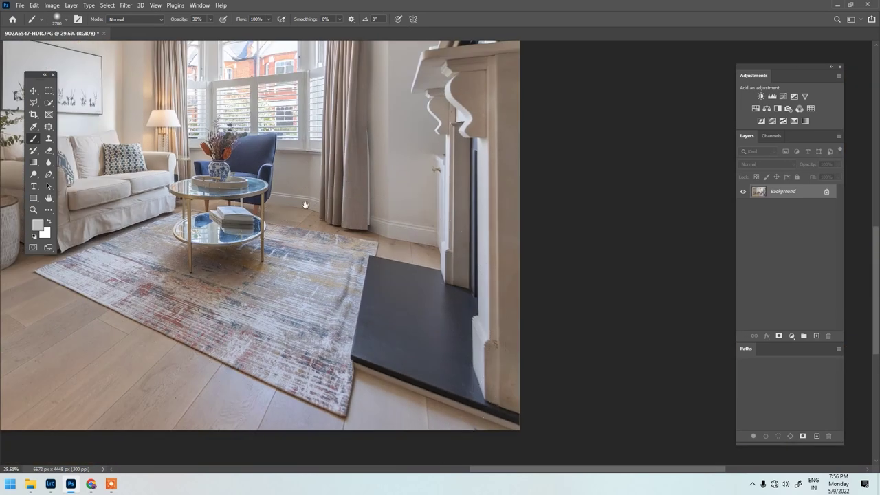
pyautogui.scroll(3, 290, 261)
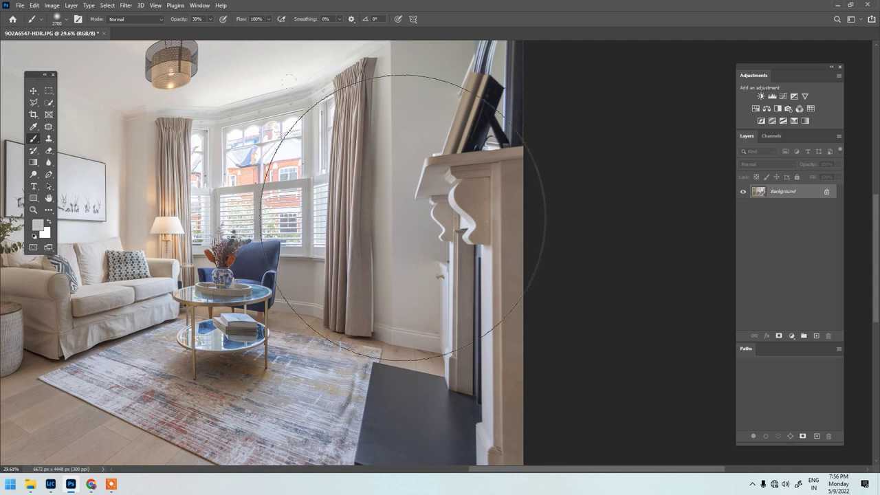
pyautogui.scroll(-2, 371, 193)
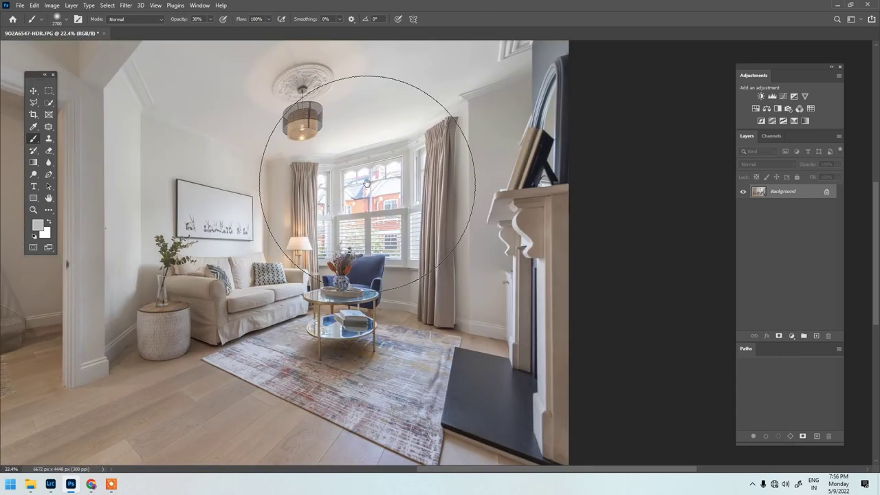
pyautogui.scroll(-3, 367, 183)
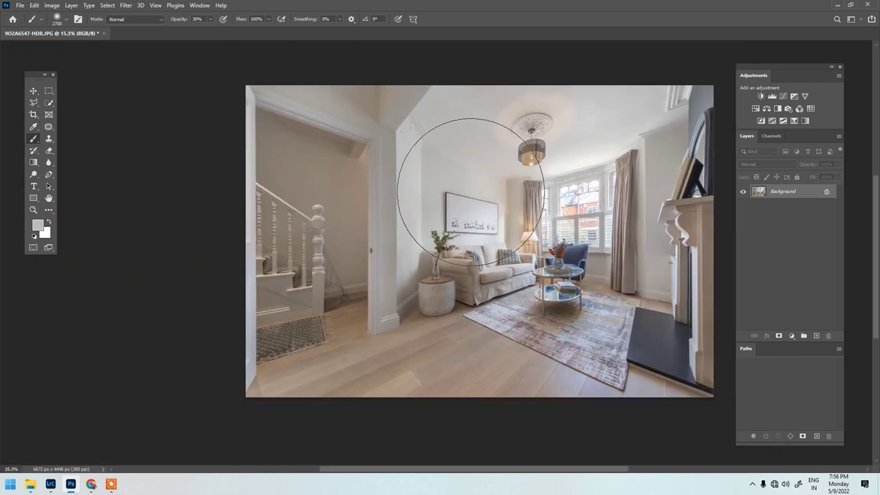
pyautogui.scroll(4, 633, 177)
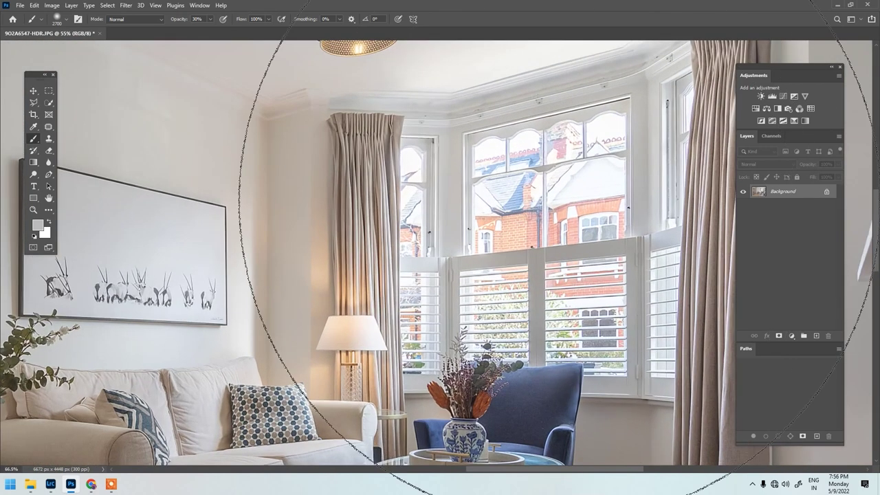
# Examine the merged image up close around the bay window, curtains, ceiling cornice, mirror and mantelpiece for leftover flaws.
pyautogui.scroll(2, 557, 203)
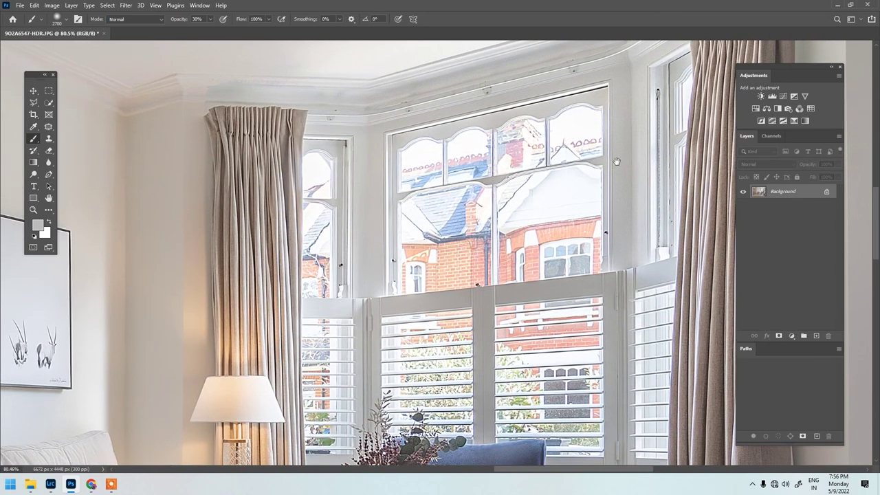
pyautogui.moveTo(602, 162); pyautogui.dragTo(335, 208)
pyautogui.scroll(-3, 384, 152)
pyautogui.scroll(5, 384, 157)
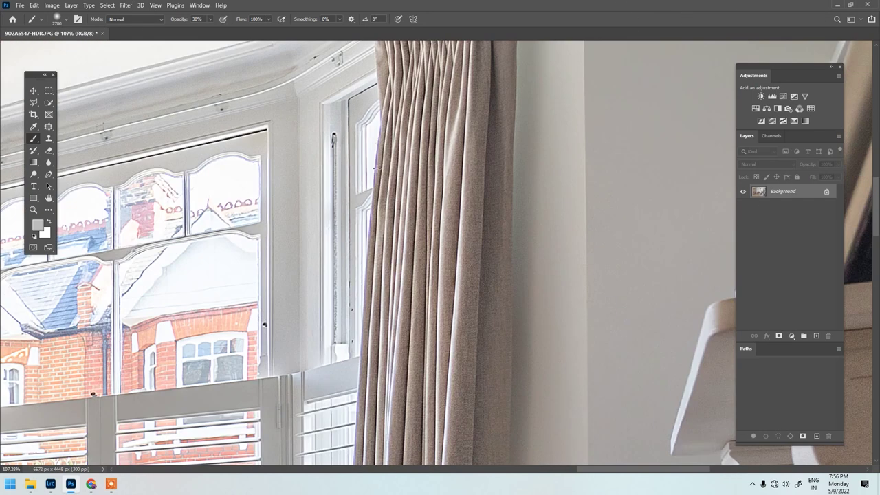
pyautogui.scroll(-3, 406, 212)
pyautogui.moveTo(597, 180); pyautogui.dragTo(281, 289)
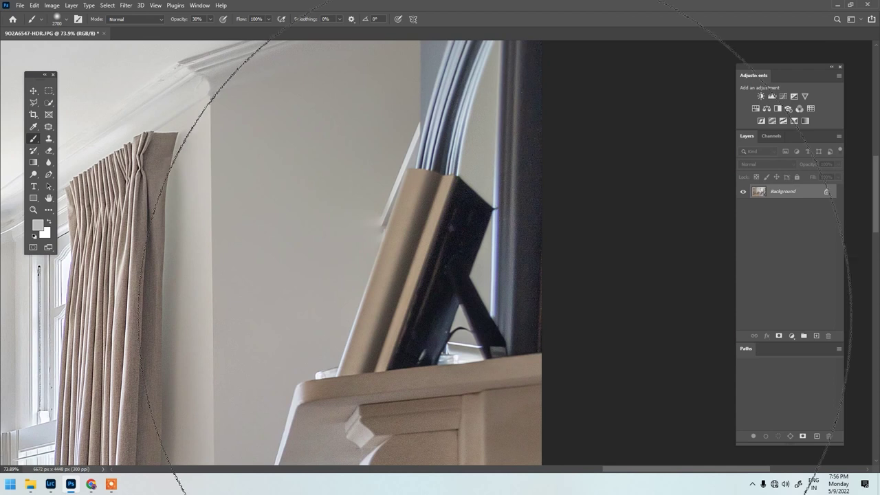
pyautogui.scroll(-2, 378, 211)
pyautogui.scroll(-3, 317, 220)
pyautogui.scroll(5, 442, 183)
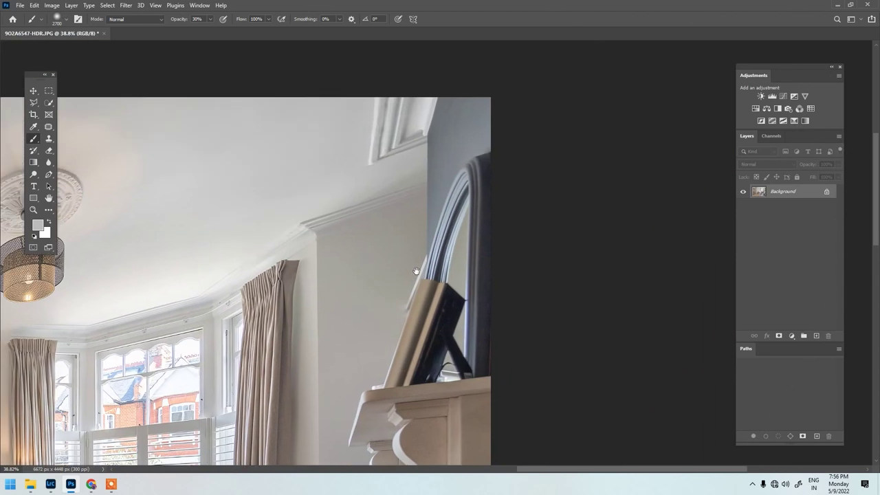
pyautogui.scroll(-3, 487, 161)
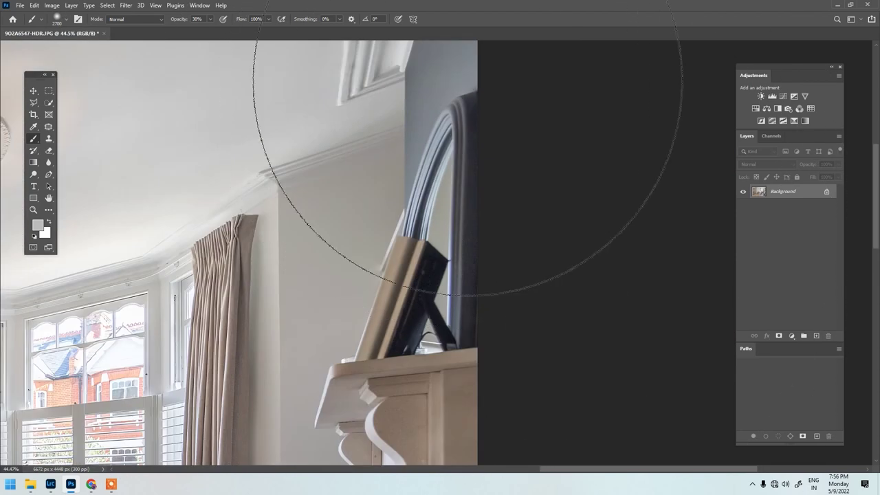
pyautogui.scroll(-2, 333, 301)
pyautogui.scroll(2, 314, 260)
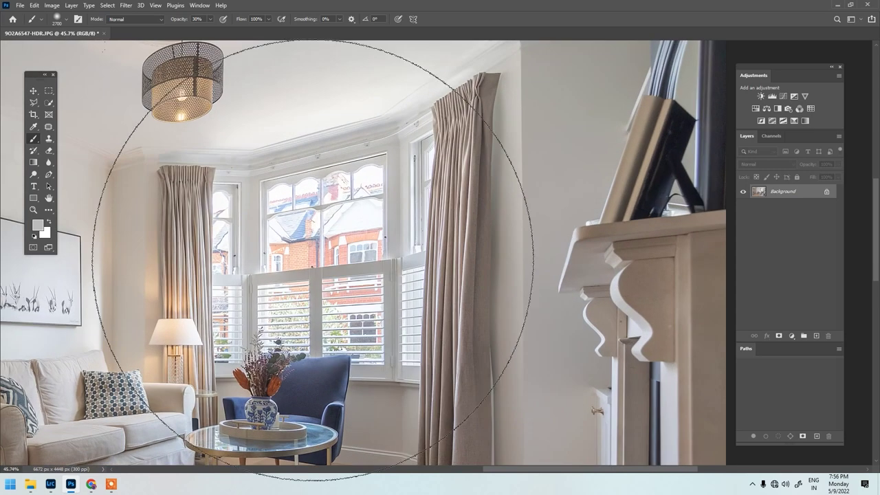
# Duplicate the background layer and open the copy in the Camera Raw Filter.
pyautogui.hotkey('ctrl', 'j')
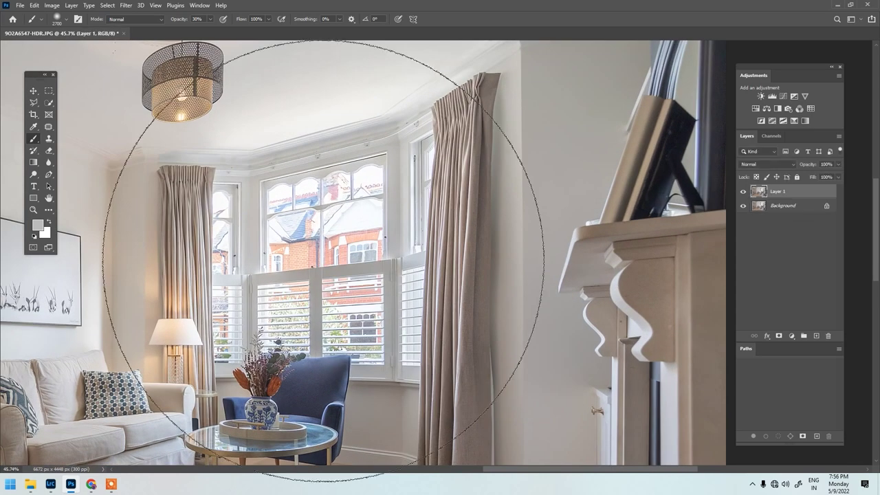
pyautogui.click(121, 6)
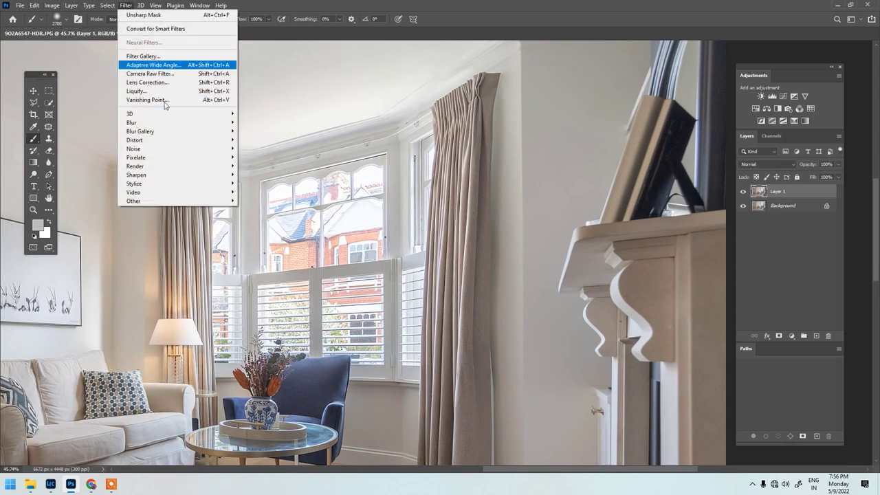
pyautogui.click(195, 74)
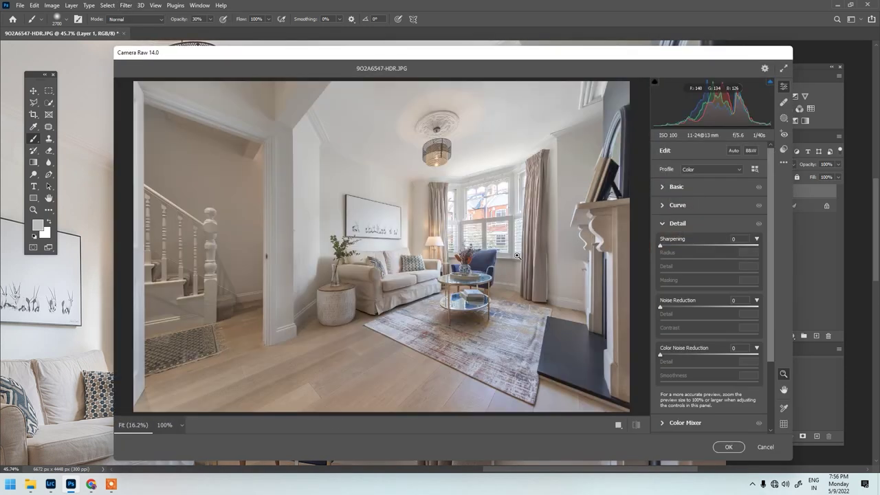
# Reduce the purple fringing on the bay window's upper panes with a Defringe Purple Amount of 7 and apply the filter.
pyautogui.scroll(5, 459, 173)
pyautogui.moveTo(459, 173); pyautogui.dragTo(567, 390)
pyautogui.moveTo(518, 234); pyautogui.dragTo(378, 289)
pyautogui.moveTo(433, 370); pyautogui.dragTo(463, 370)
pyautogui.scroll(-3, 699, 328)
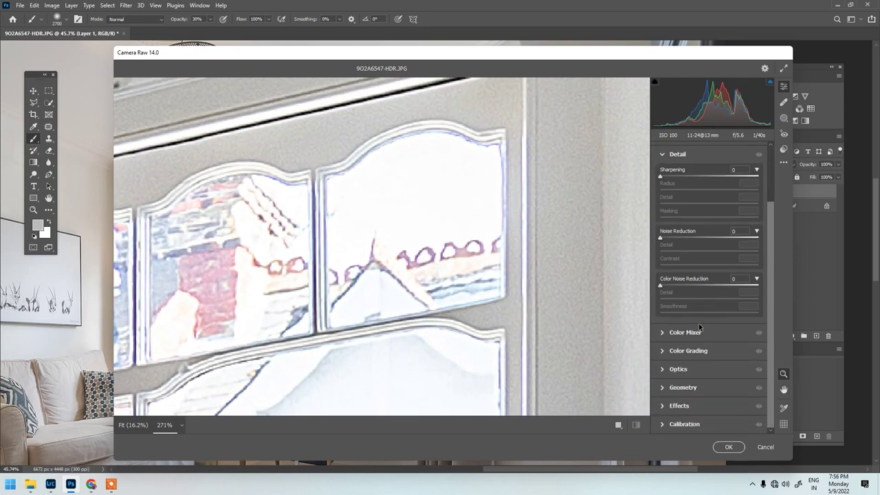
pyautogui.click(674, 370)
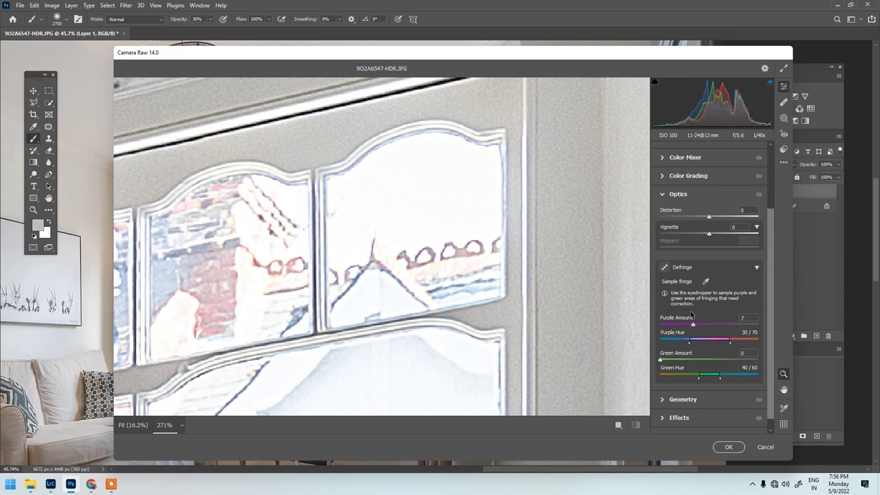
pyautogui.click(726, 448)
# Hide the defringed layer behind a black mask and prepare a much smaller white brush at 50% opacity for the window.
pyautogui.moveTo(686, 216); pyautogui.dragTo(588, 279)
pyautogui.press('5')
pyautogui.press('[')
pyautogui.scroll(4, 577, 248)
pyautogui.press('[')
pyautogui.press('[')
pyautogui.press('[')
pyautogui.press('[')
pyautogui.press('[')
pyautogui.press('[')
pyautogui.press('[')
pyautogui.press('[')
pyautogui.press('[')
pyautogui.press('[')
pyautogui.press('[')
pyautogui.press('[')
pyautogui.press('[')
pyautogui.press('[')
pyautogui.press('[')
pyautogui.press('[')
pyautogui.press('[')
pyautogui.press('[')
pyautogui.press('[')
pyautogui.press('[')
pyautogui.scroll(-3, 599, 56)
# Paint the defringing back in around the bay window, enlarging the brush to 900 px.
pyautogui.moveTo(192, 213)
pyautogui.mouseDown()
pyautogui.moveTo(518, 194)
pyautogui.moveTo(635, 281)
pyautogui.moveTo(562, 180)
pyautogui.mouseUp()
pyautogui.scroll(4, 518, 193)
pyautogui.press(']')
pyautogui.press(']')
pyautogui.press(']')
pyautogui.moveTo(658, 172); pyautogui.dragTo(420, 217)
pyautogui.press(']')
pyautogui.scroll(-4, 543, 191)
pyautogui.moveTo(621, 244); pyautogui.dragTo(346, 315)
pyautogui.press(']')
pyautogui.press(']')
pyautogui.moveTo(549, 275); pyautogui.dragTo(557, 442)
pyautogui.scroll(-3, 550, 391)
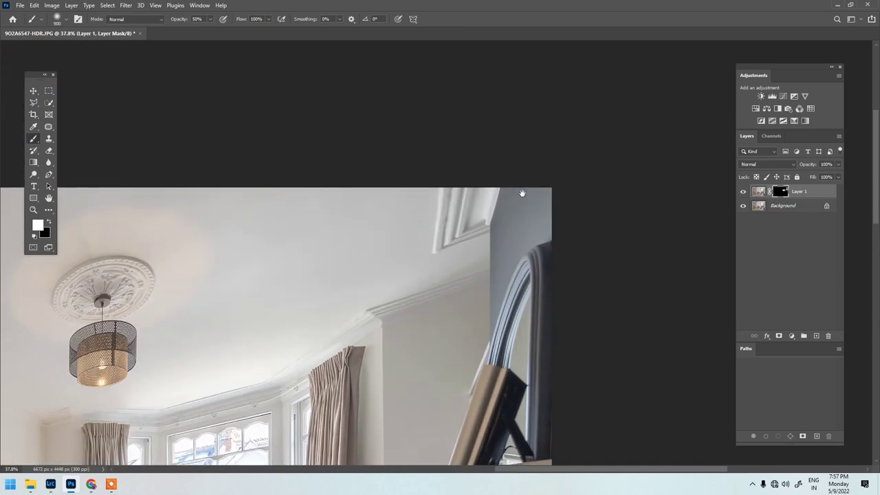
# Finish the masked defringing with the brush enlarged to 1100 px and merge the layer down into the background.
pyautogui.moveTo(502, 389); pyautogui.dragTo(560, 269)
pyautogui.press(']')
pyautogui.hscroll(-10, 553, 171)
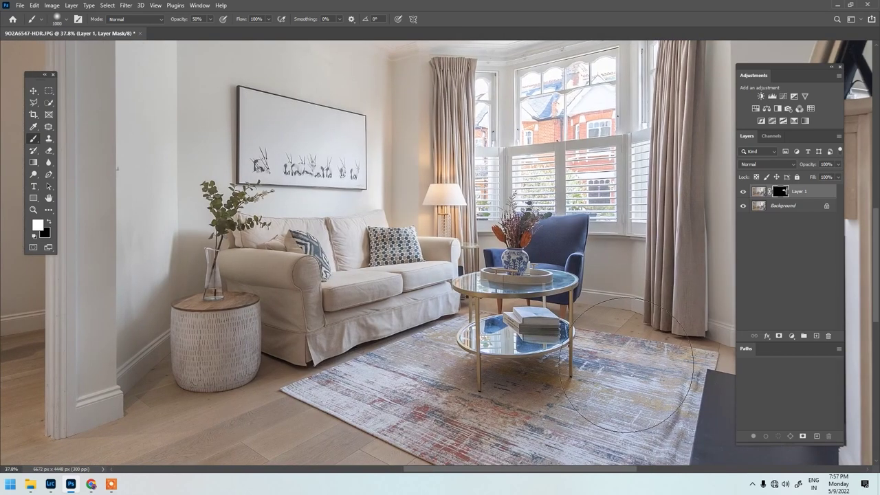
pyautogui.scroll(-10, 460, 221)
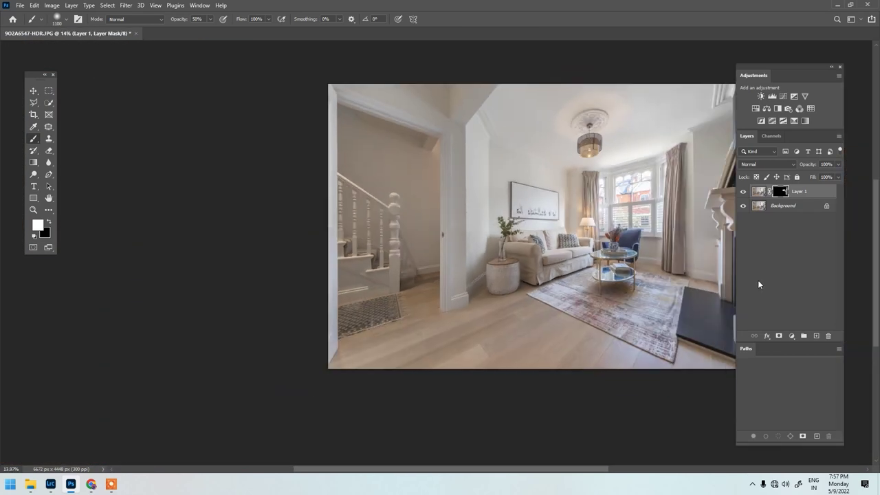
pyautogui.hotkey('ctrl', 'e')
# Duplicate the background layer and darken the copy with Curves, mapping input 137 to output 92.
pyautogui.moveTo(602, 232); pyautogui.dragTo(391, 232)
pyautogui.scroll(5, 508, 233)
pyautogui.moveTo(537, 179); pyautogui.dragTo(537, 345)
pyautogui.scroll(2, 565, 229)
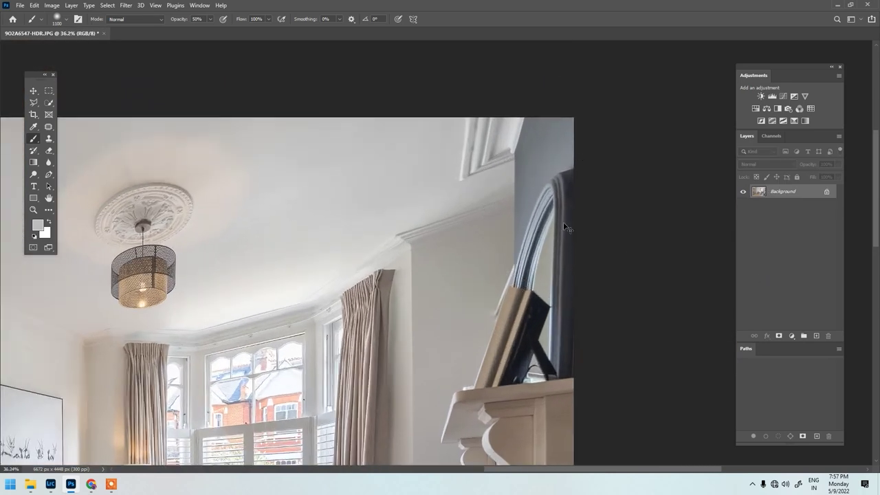
pyautogui.hotkey('ctrl', 'j')
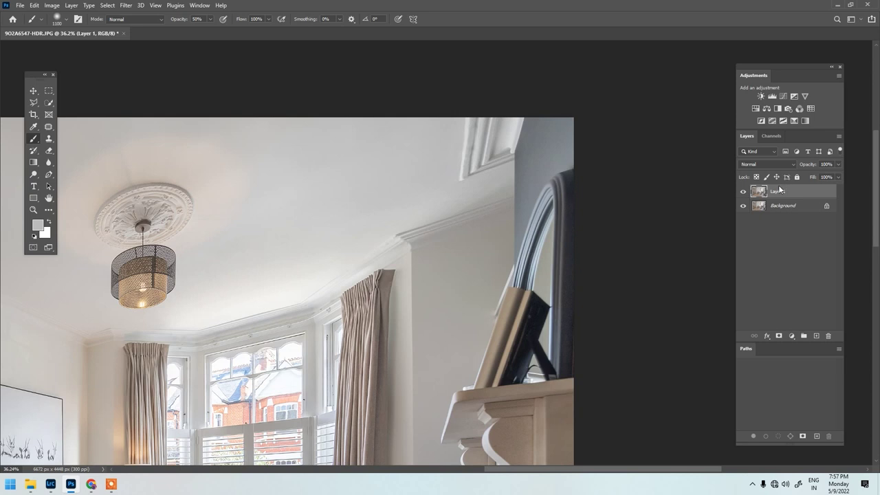
pyautogui.hotkey('ctrl', 'm')
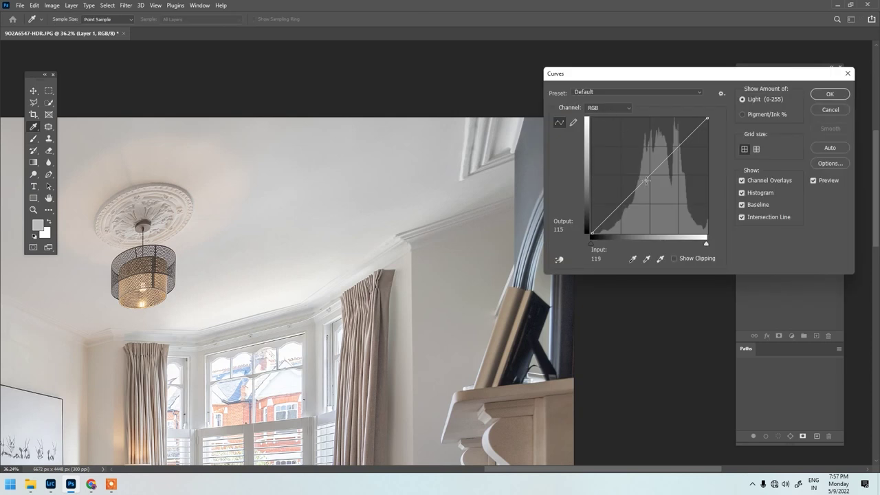
pyautogui.moveTo(646, 180); pyautogui.dragTo(652, 189)
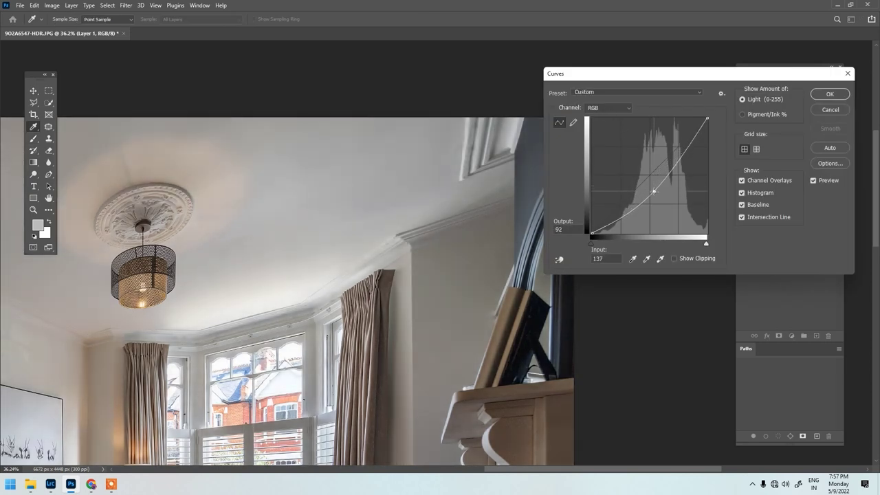
pyautogui.click(829, 95)
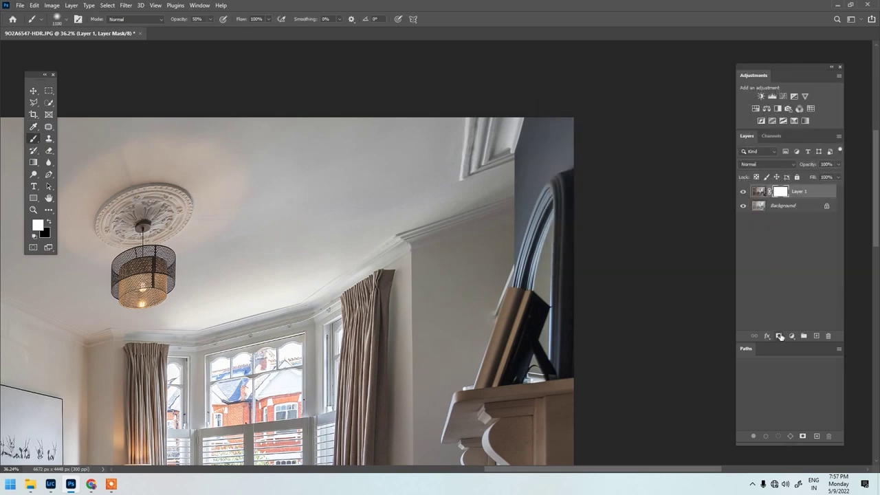
# Limit the darkening to the chimney breast and mirror with a black mask and a 500 px brush at 12% opacity, merging it down.
pyautogui.hotkey('ctrl', 'i')
pyautogui.scroll(1, 561, 162)
pyautogui.moveTo(547, 170); pyautogui.dragTo(491, 174)
pyautogui.scroll(3, 536, 173)
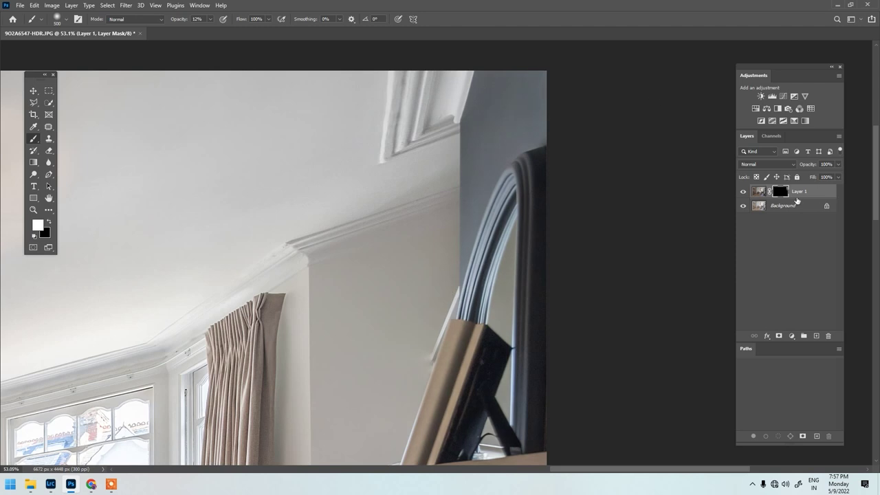
pyautogui.scroll(-2, 507, 187)
pyautogui.scroll(-3, 506, 187)
pyautogui.hotkey('ctrl', 'e')
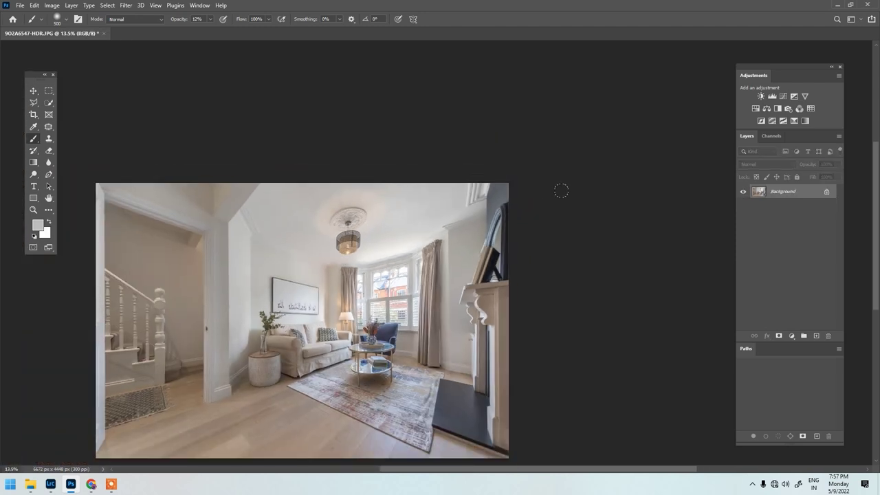
# Switch to File Explorer, go back to the Property 1 folder and view its finished photos 9O2A6544.JPG and 9O2A6546.JPG.
pyautogui.scroll(4, 343, 234)
pyautogui.moveTo(342, 234); pyautogui.dragTo(447, 168)
pyautogui.scroll(-2, 448, 168)
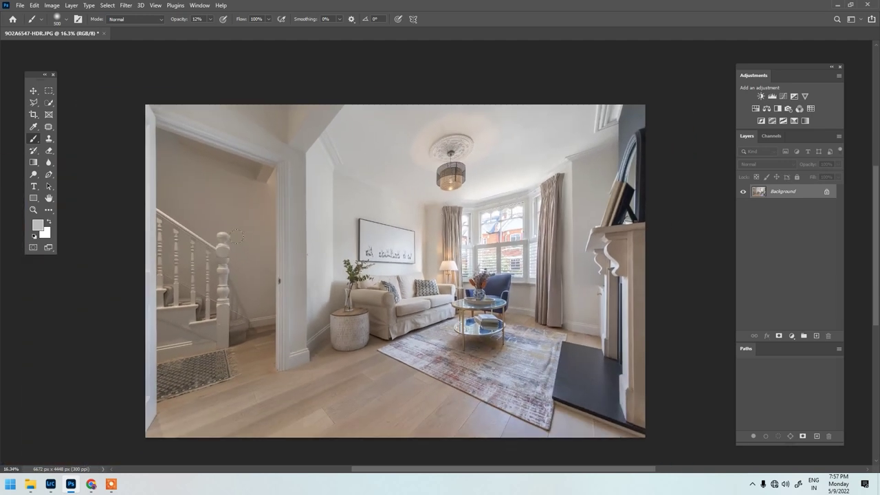
pyautogui.moveTo(31, 492)
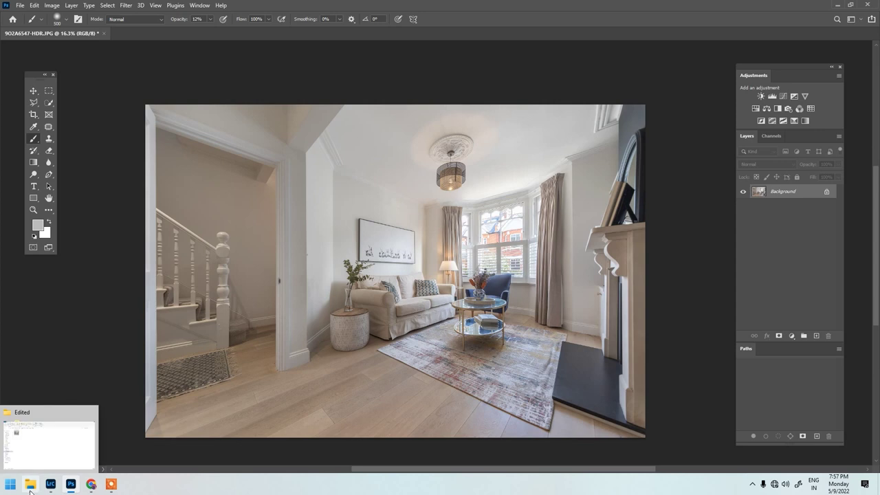
pyautogui.click(38, 440)
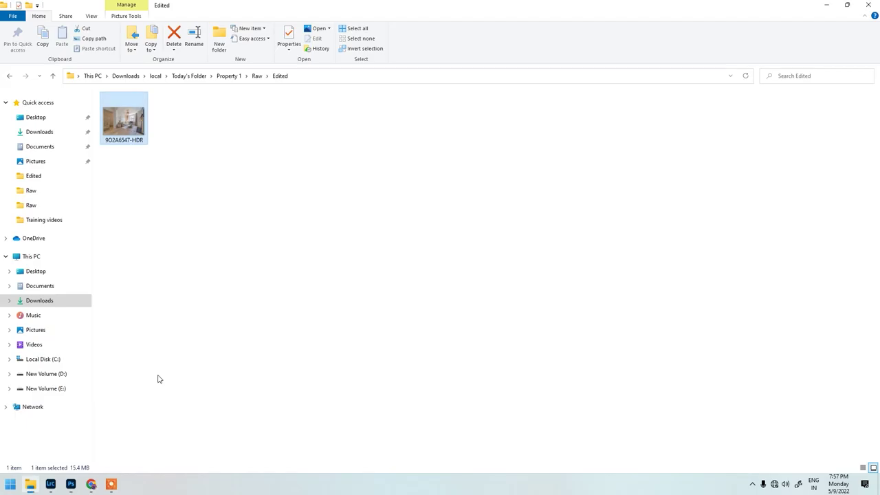
pyautogui.click(10, 77)
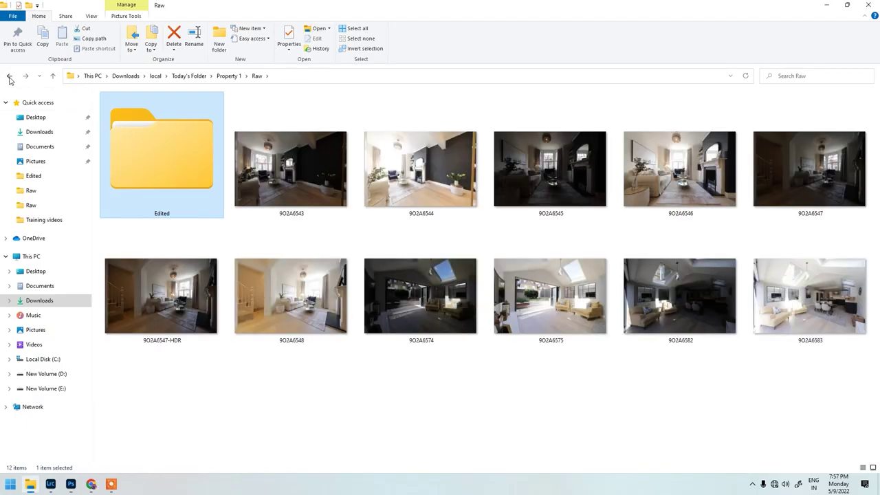
pyautogui.click(10, 77)
pyautogui.doubleClick(126, 118)
pyautogui.doubleClick(122, 124)
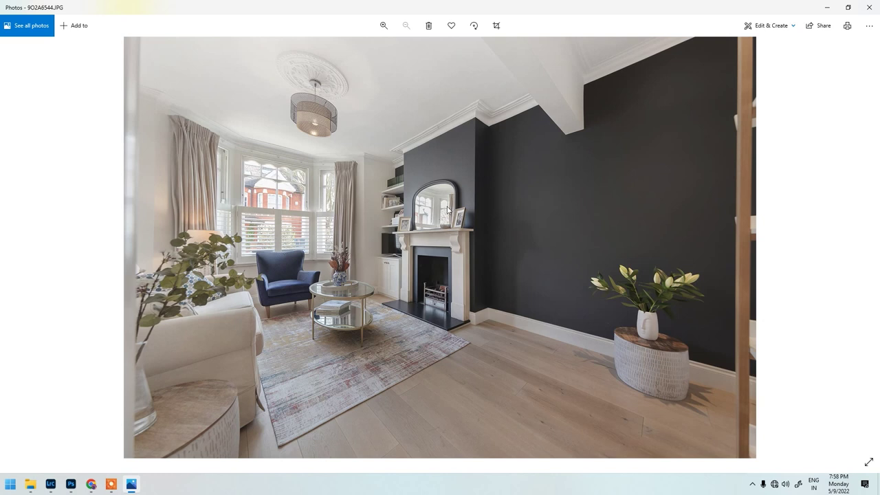
pyautogui.scroll(1, 361, 196)
pyautogui.scroll(-1, 361, 193)
pyautogui.press('Right')
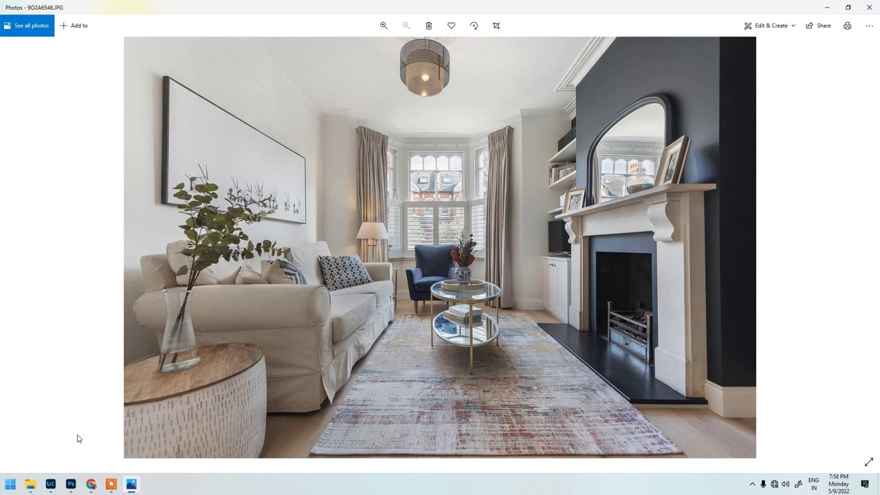
# Compare the finished photo 9O2A6546.JPG with the current Photoshop edit for brightness and colour, alternating between Photos and Photoshop.
pyautogui.moveTo(69, 490)
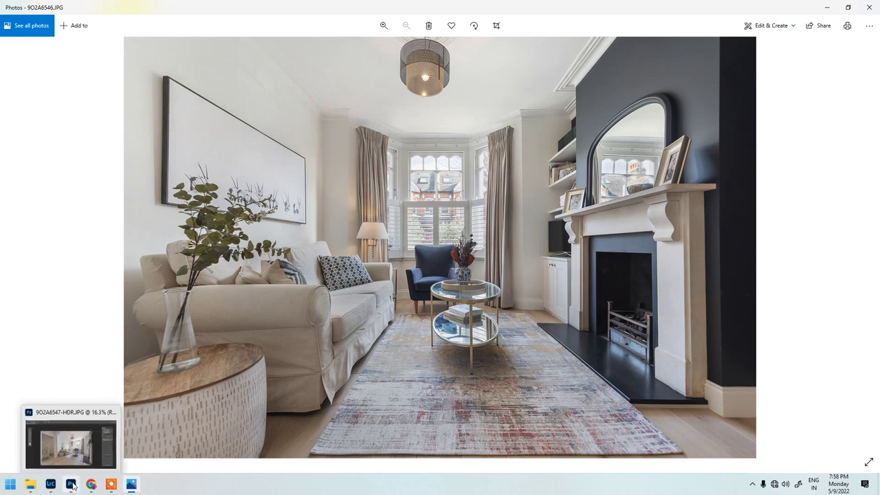
pyautogui.click(71, 485)
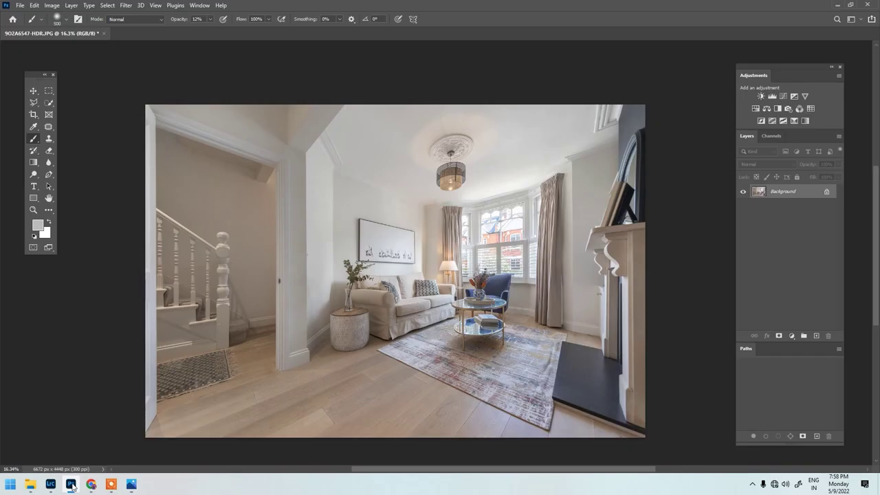
pyautogui.click(131, 485)
pyautogui.click(132, 485)
pyautogui.click(133, 485)
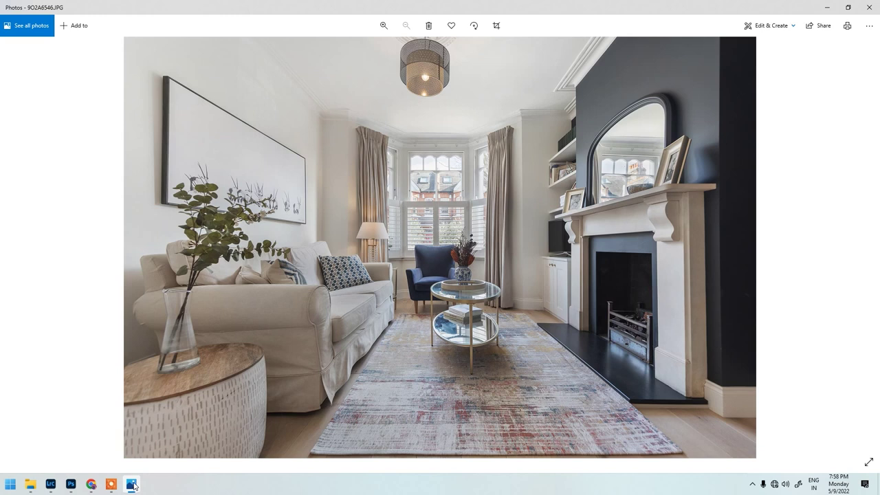
pyautogui.click(133, 485)
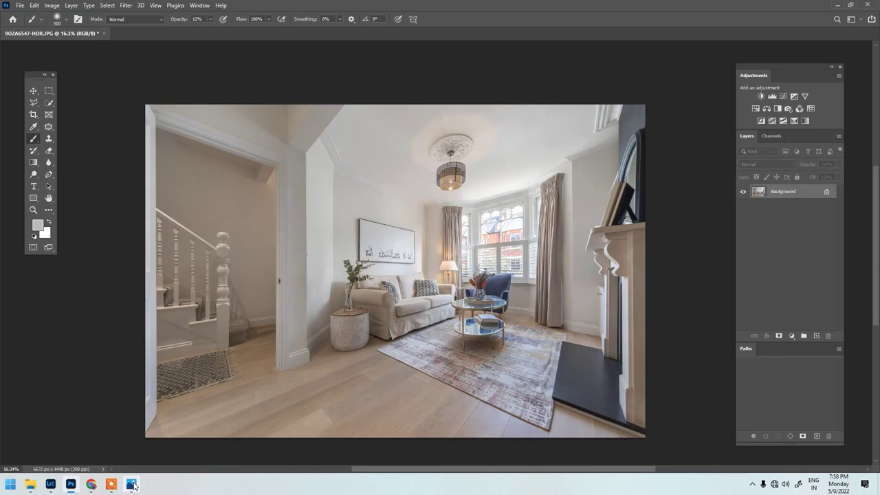
pyautogui.click(132, 486)
pyautogui.click(133, 485)
pyautogui.click(133, 485)
pyautogui.click(132, 485)
pyautogui.scroll(1, 183, 165)
pyautogui.scroll(-2, 323, 206)
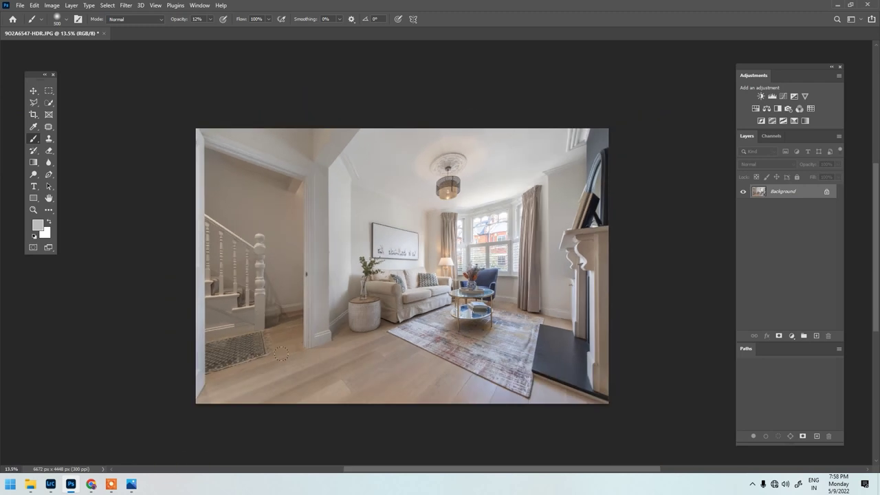
pyautogui.click(133, 485)
pyautogui.click(132, 485)
pyautogui.click(132, 484)
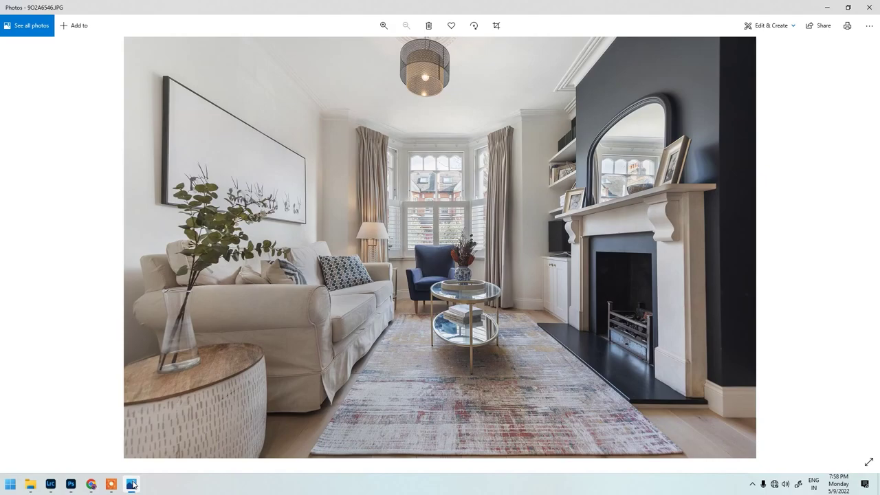
pyautogui.click(133, 485)
pyautogui.click(133, 485)
pyautogui.click(133, 485)
pyautogui.click(132, 485)
pyautogui.click(132, 485)
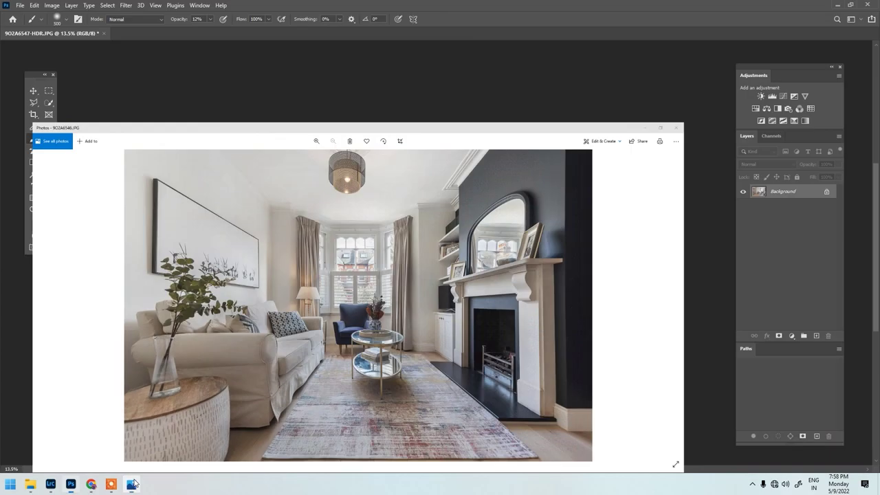
# Duplicate the merged background layer and start the Camera Raw Filter on the copy.
pyautogui.scroll(2, 309, 270)
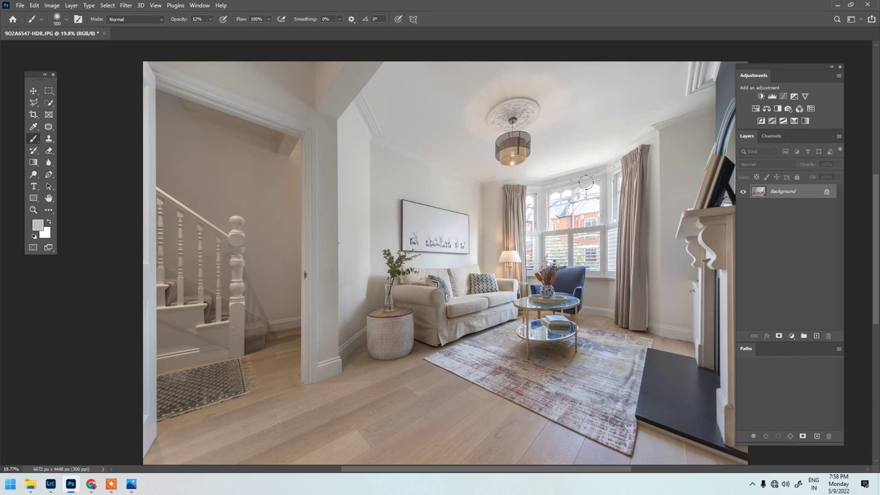
pyautogui.moveTo(762, 198); pyautogui.dragTo(816, 335)
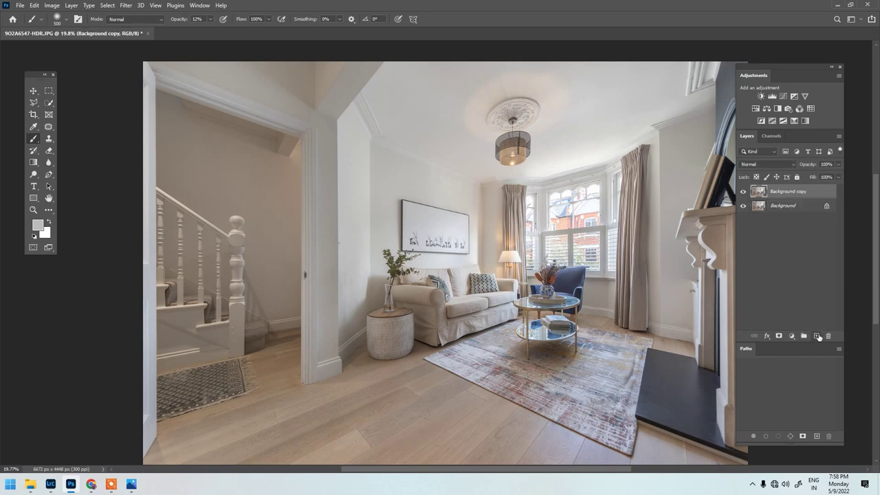
pyautogui.click(126, 5)
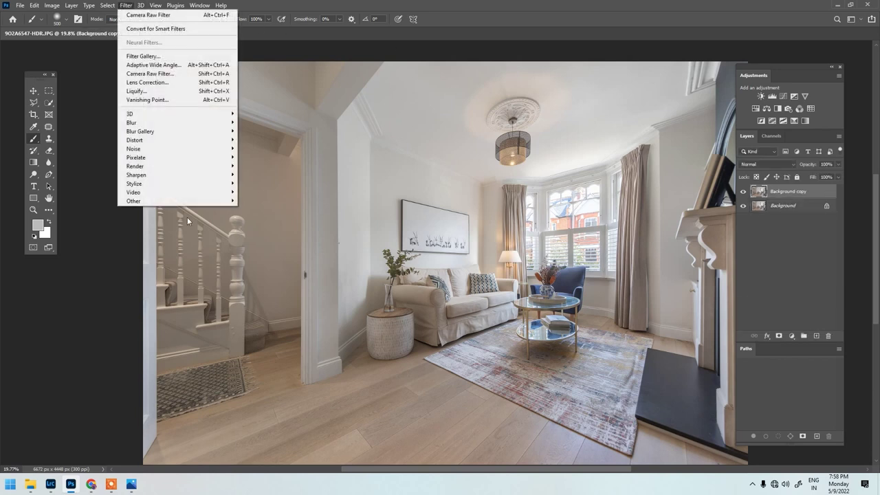
pyautogui.click(175, 74)
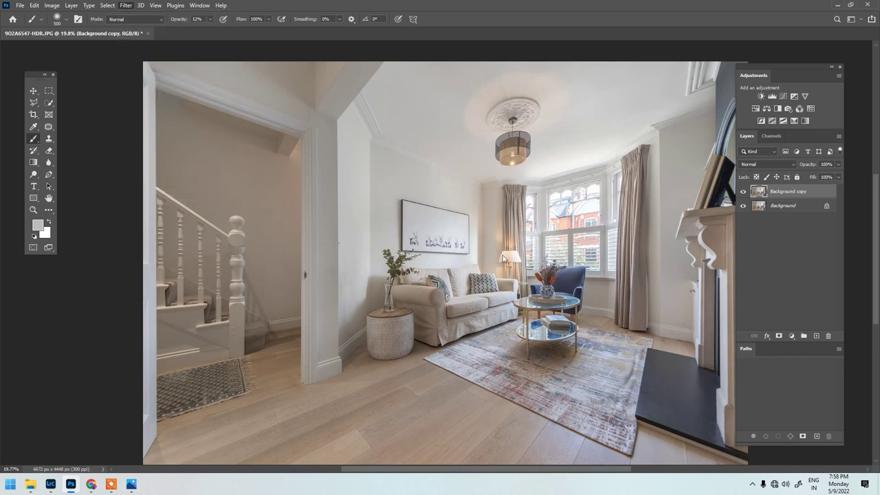